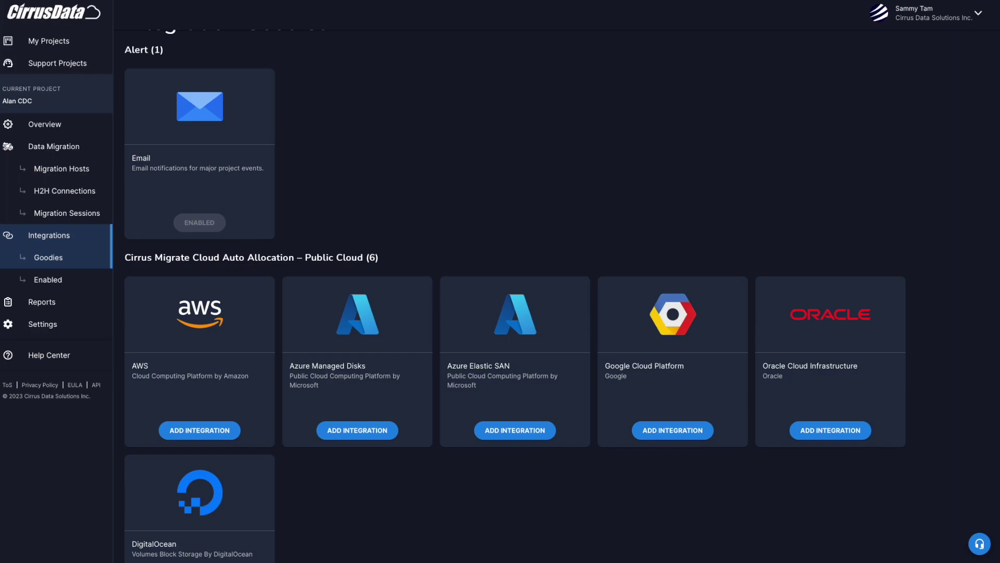
Examine the Windows and Linux installation commands offered for deploying Cirrus Migrate Cloud on migration hosts with Direct Connect
left_click(78, 169)
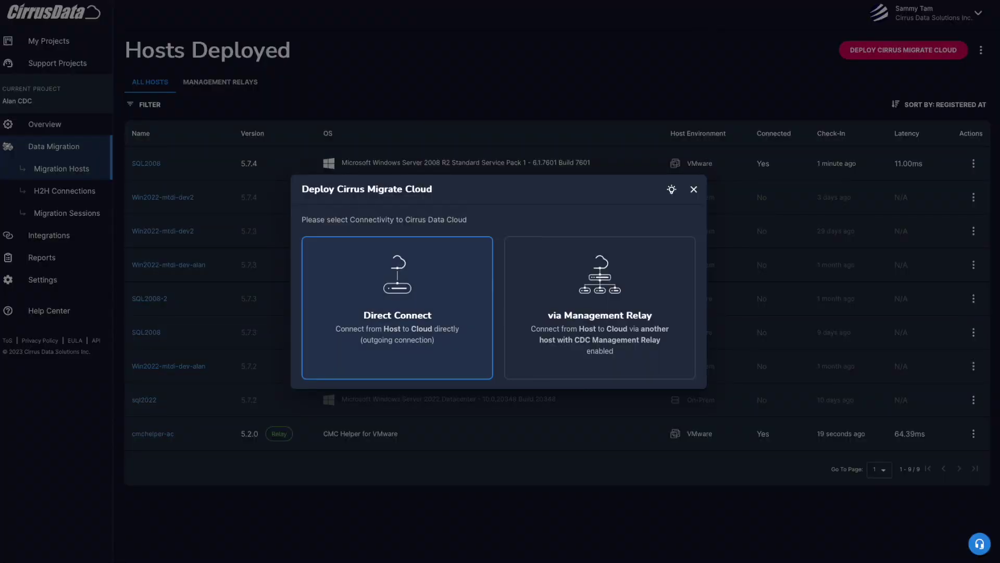
left_click(397, 308)
left_click(602, 195)
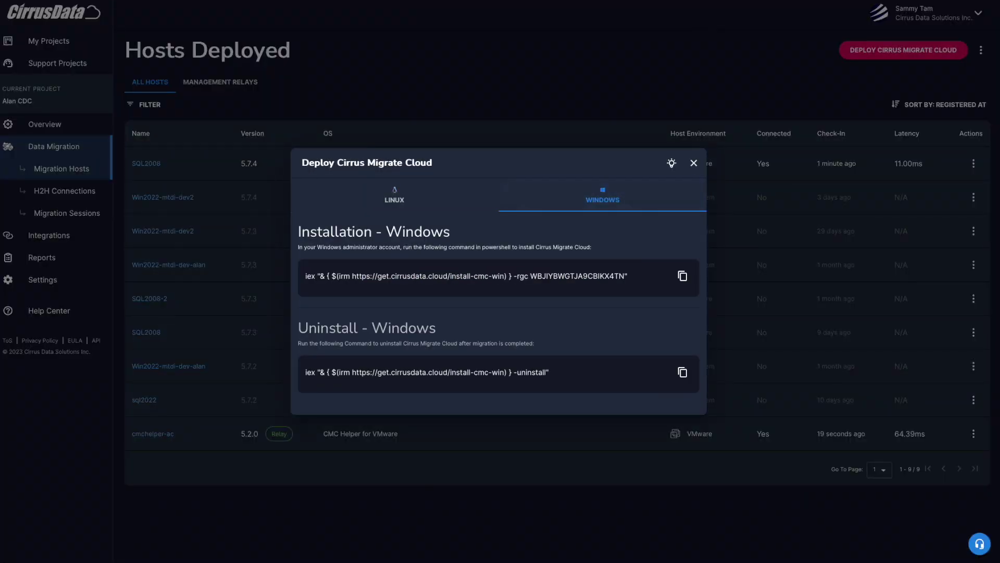
left_click(394, 195)
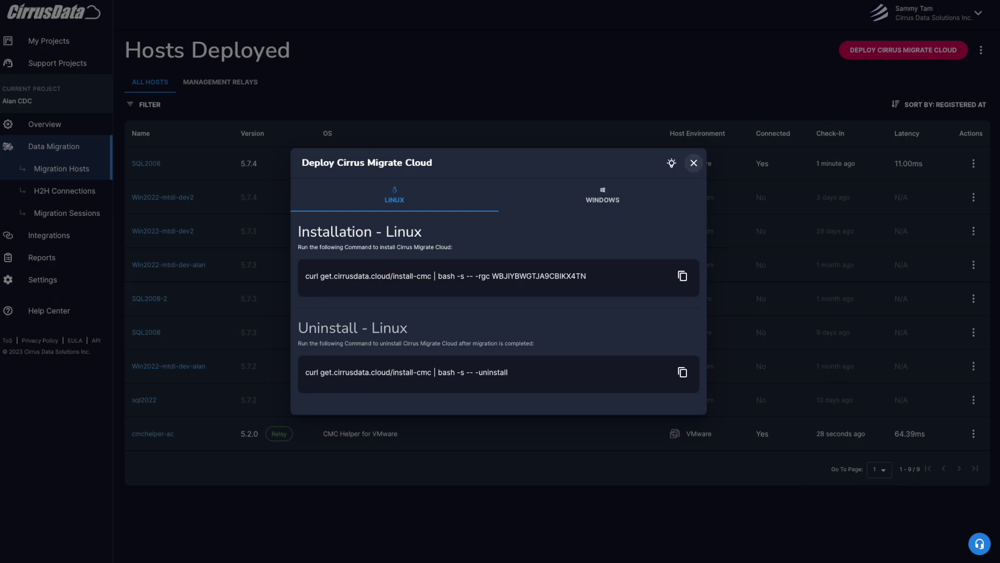
left_click(694, 162)
Start a new migration session for source host SQL2008 and examine its Remote, VMware compute and Azure compute migration types
left_click(66, 213)
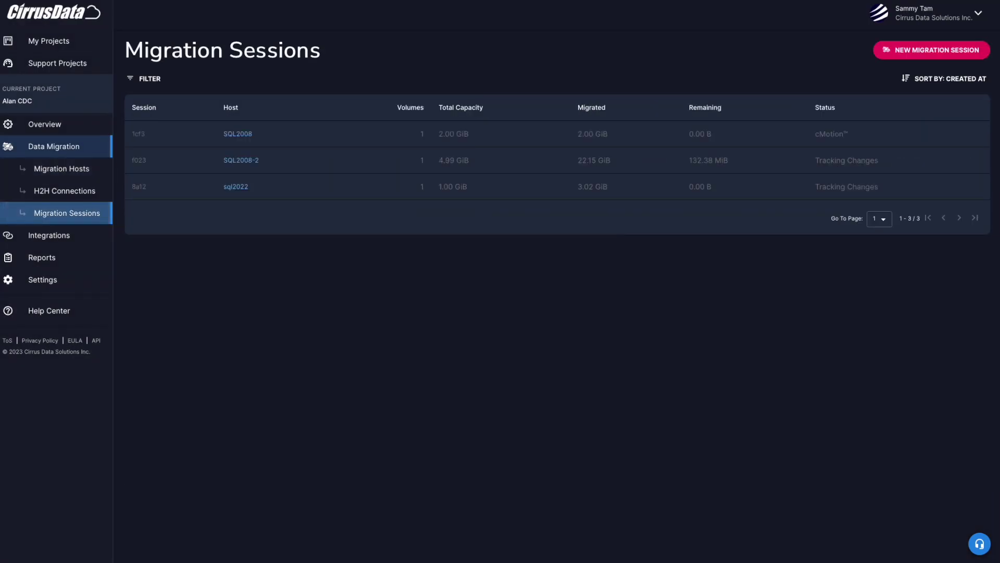
left_click(932, 50)
left_click(141, 194)
left_click(557, 270)
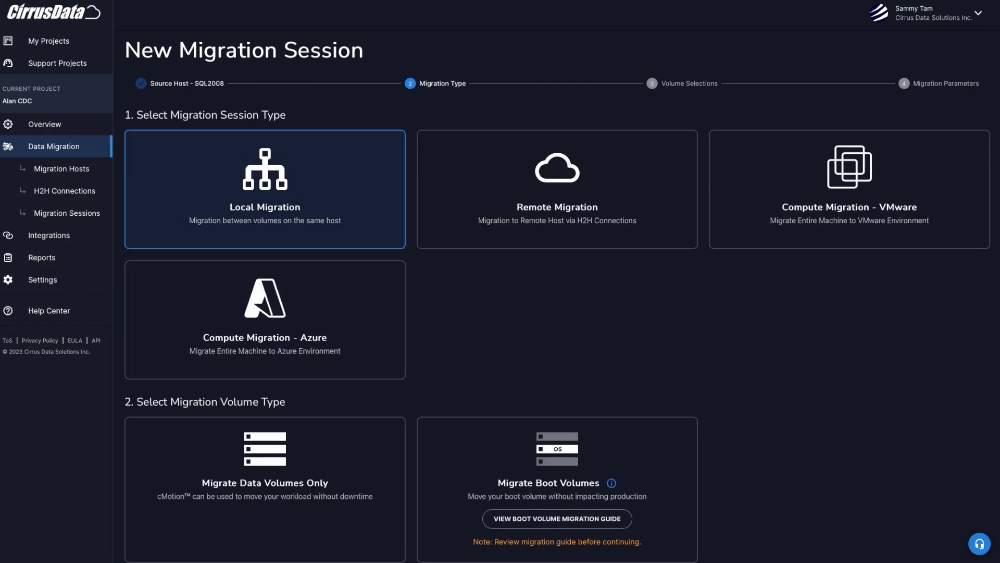
left_click(557, 189)
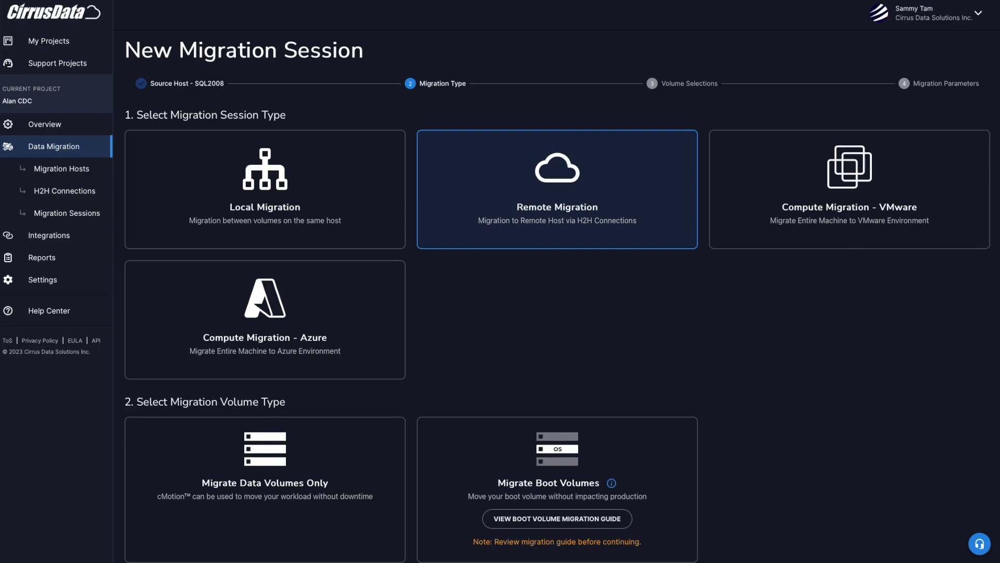
left_click(850, 189)
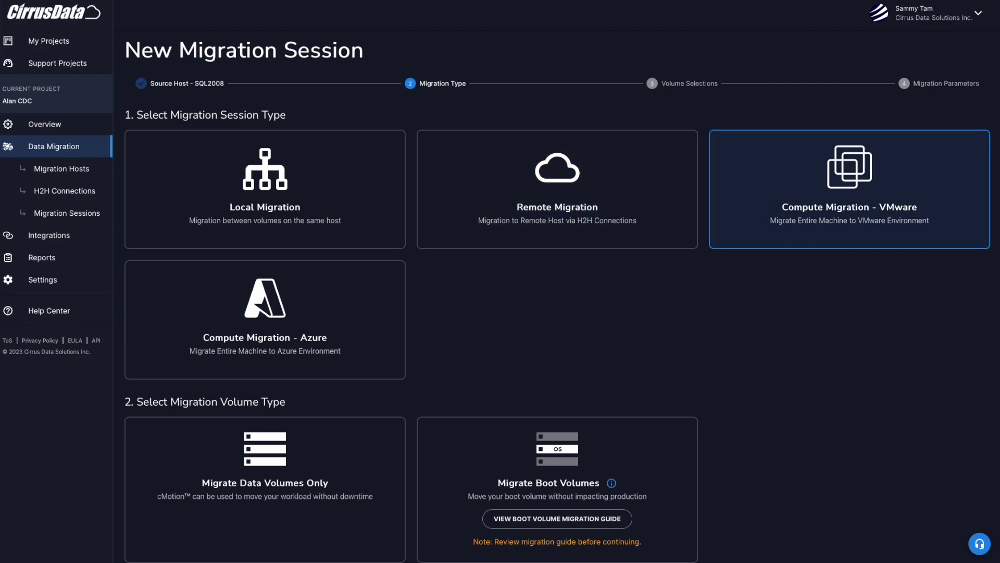
left_click(265, 313)
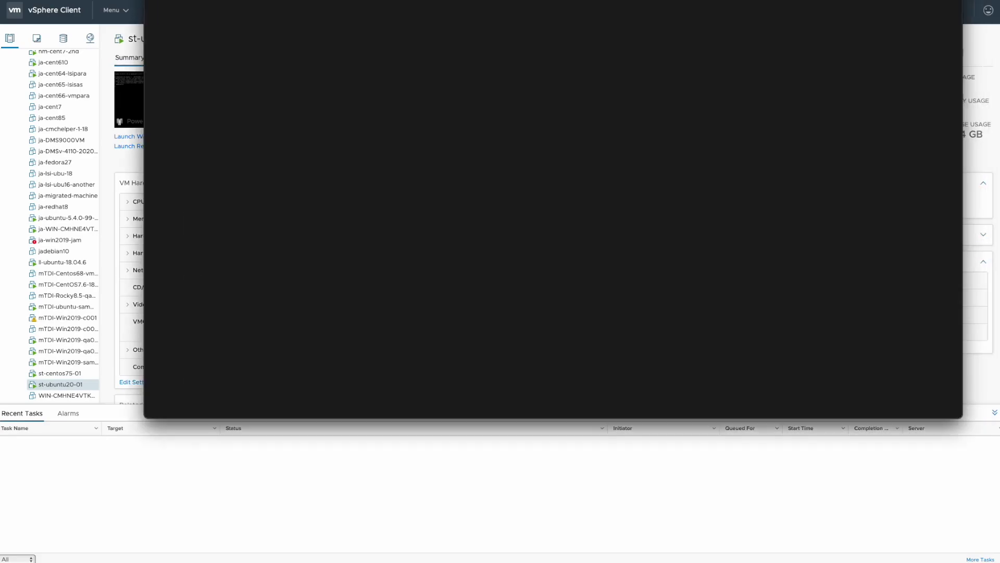
key("Return")
key("Return")
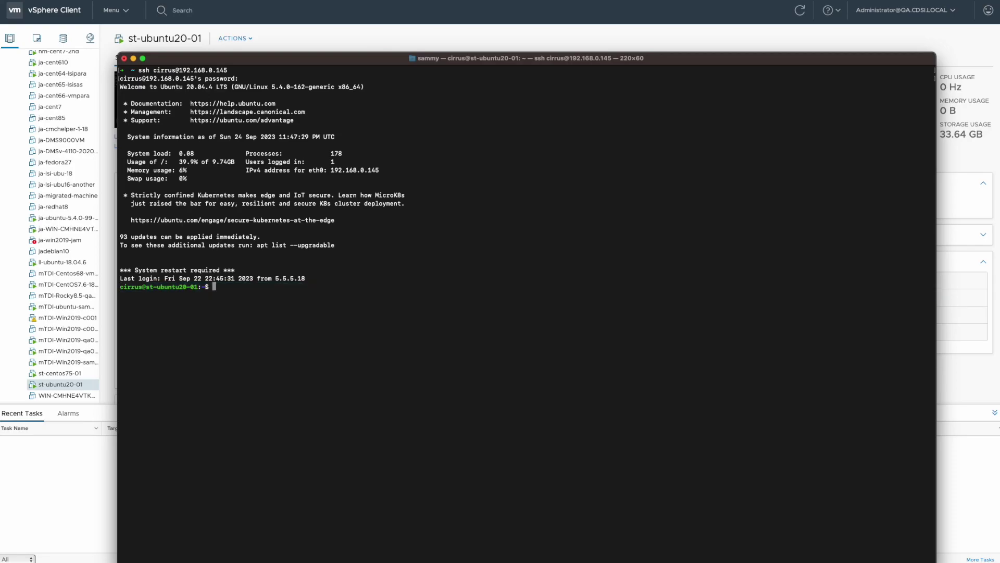
type("df")
key("Return")
key("super+Tab")
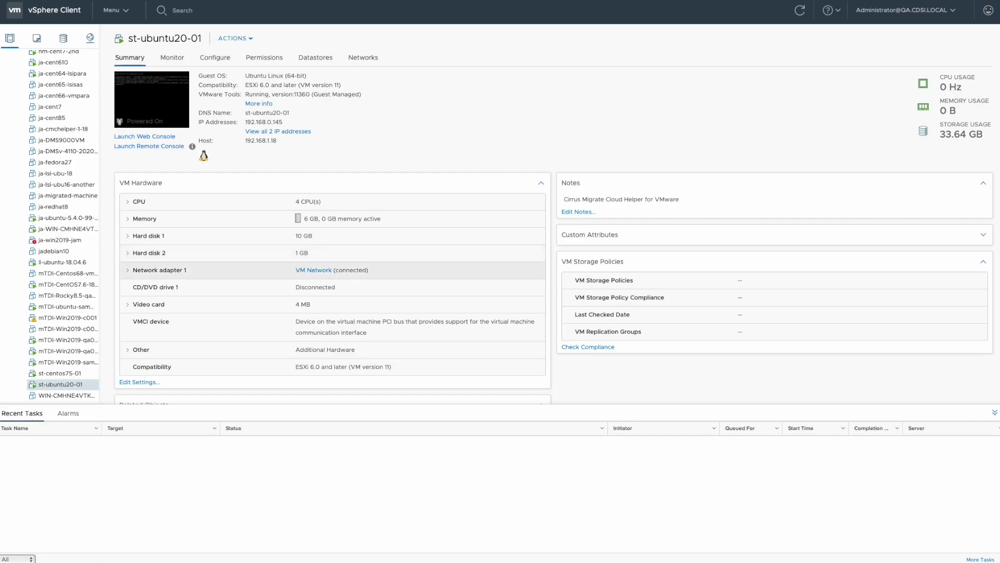
key("super+Tab")
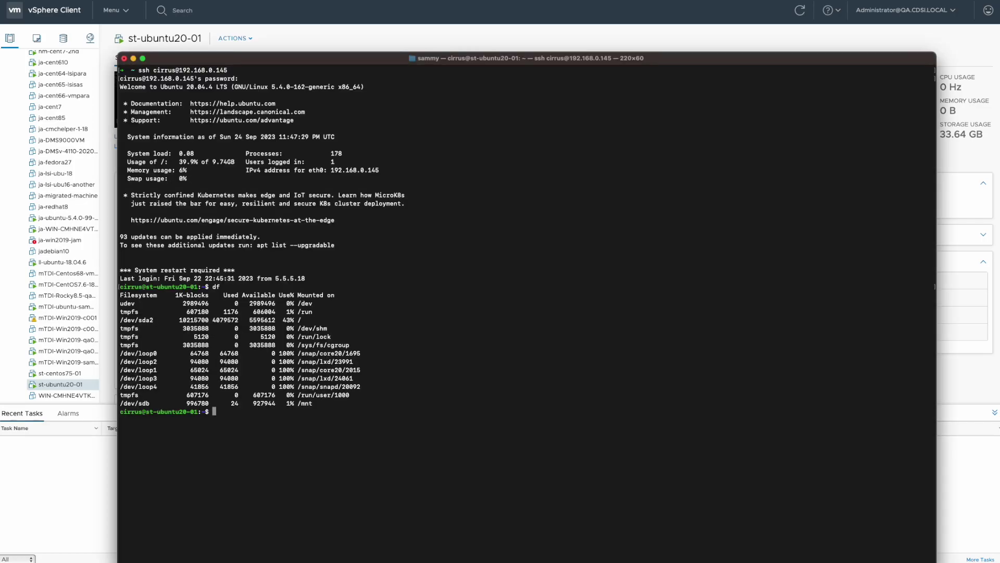
Run df -h on the Ubuntu host, examine the /dev/sdb volume mounted at /mnt, and clear the terminal
triple_click(306, 403)
type("df -h")
key("Return")
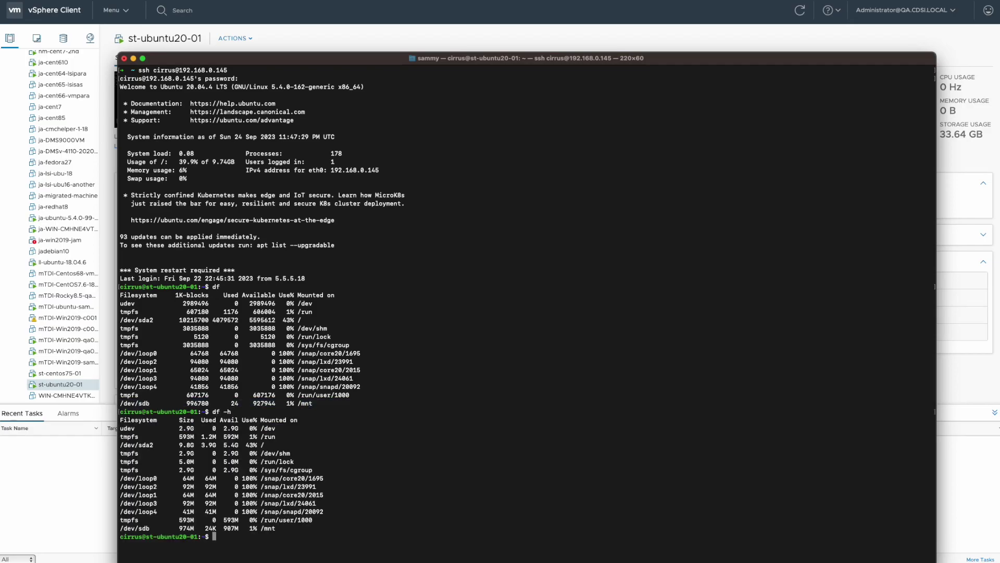
left_click_drag(275, 528, 120, 527)
type("clear")
key("Return")
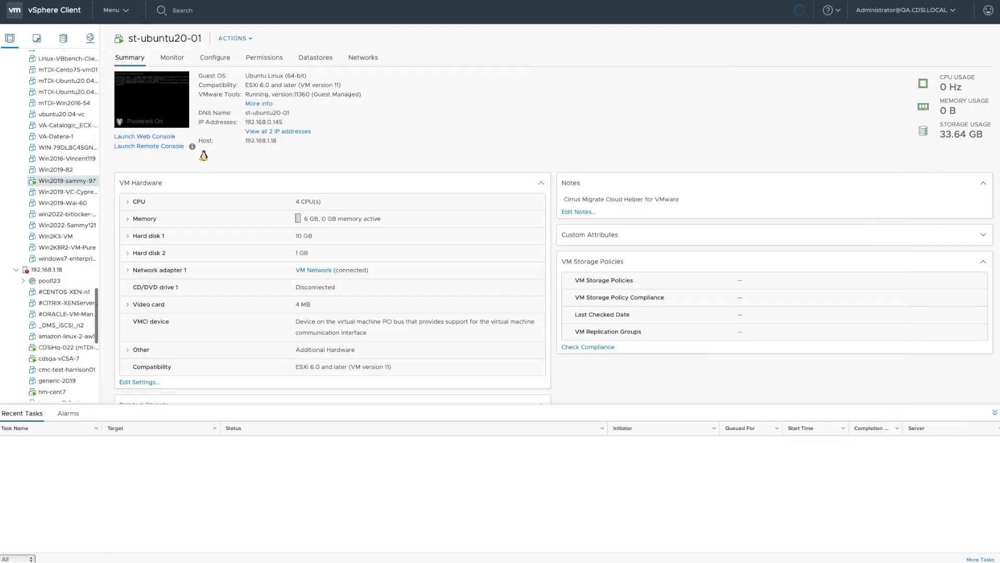
Open the Windows Server 2019 VM and rearrange its PowerShell, Explorer and Disk Management windows to examine the SQL_DATA01 (E:) disk
left_click(66, 180)
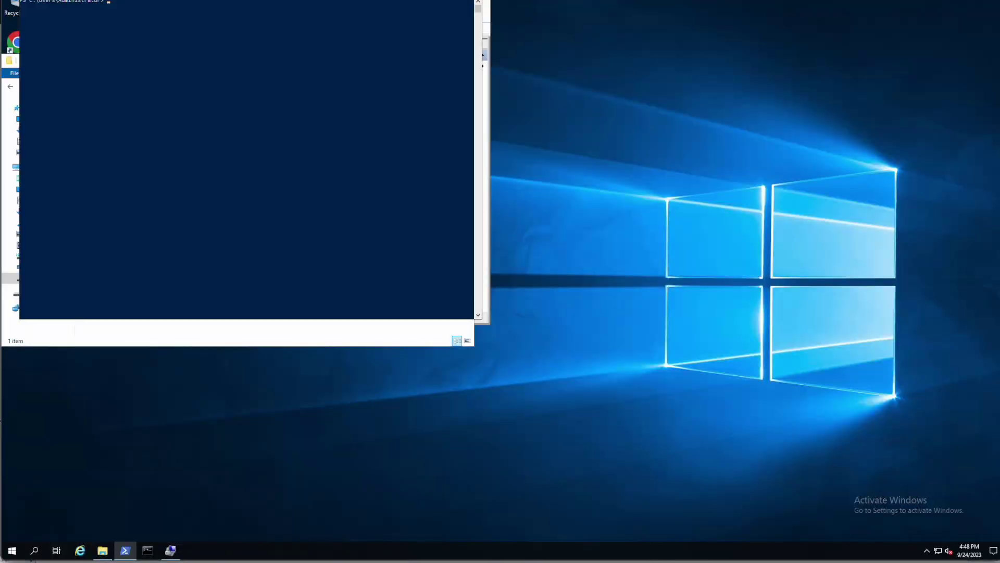
left_click_drag(209, 2, 714, 149)
left_click_drag(208, 61, 282, 180)
left_click(261, 130)
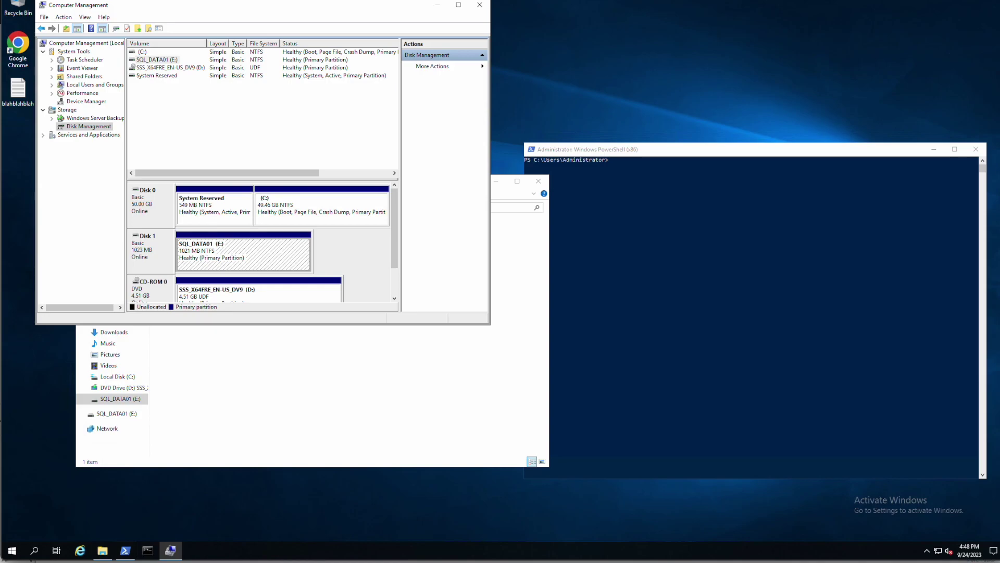
key("alt+Tab")
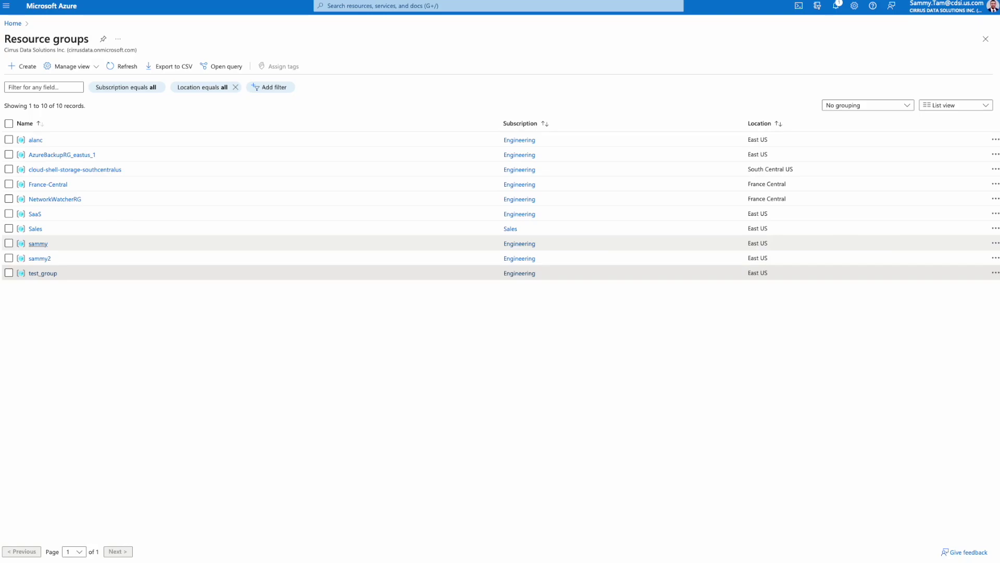
In Azure, inspect the subnets of the test virtual network in the account owner's first resource group, and return to the resource groups
left_click(38, 243)
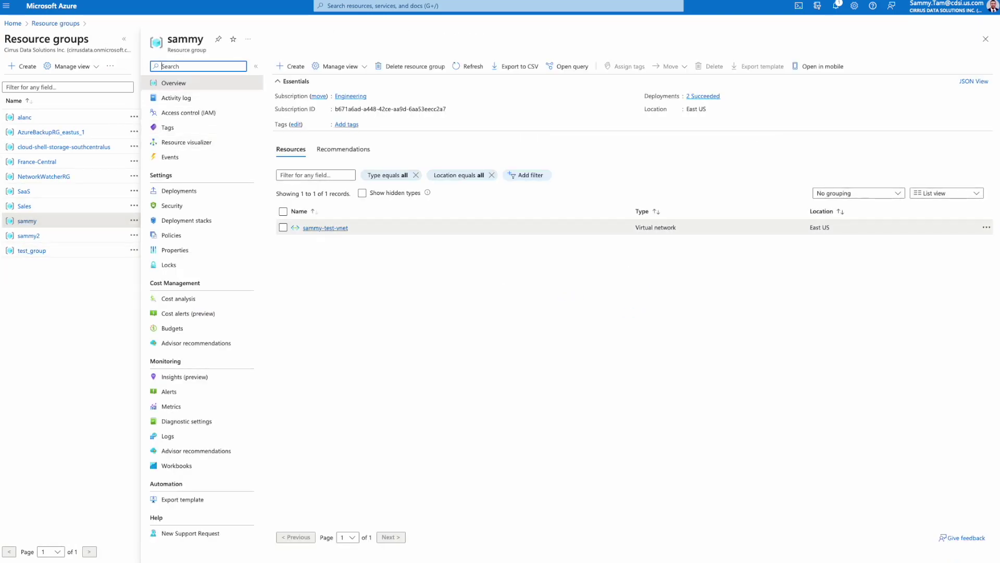
left_click(325, 228)
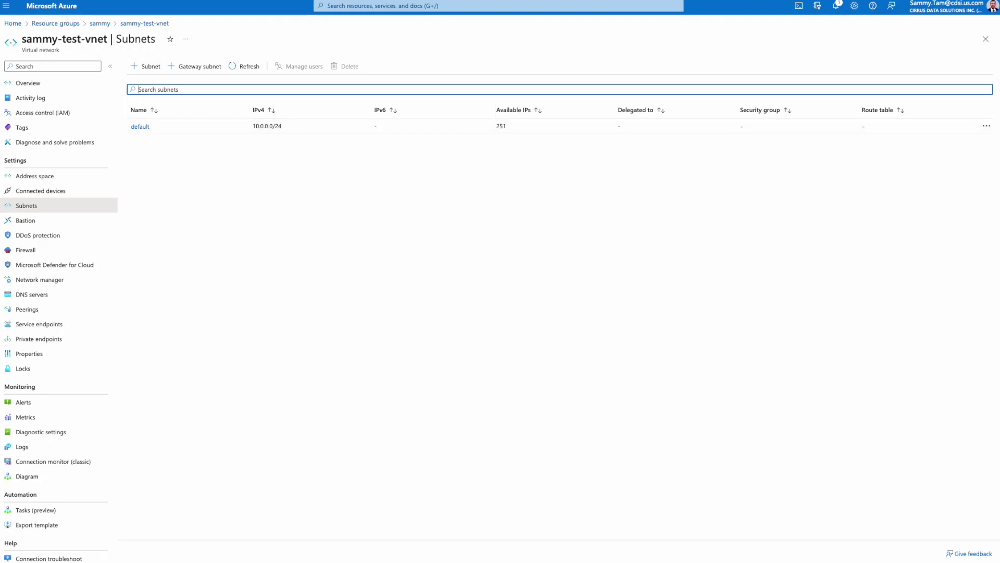
left_click(55, 24)
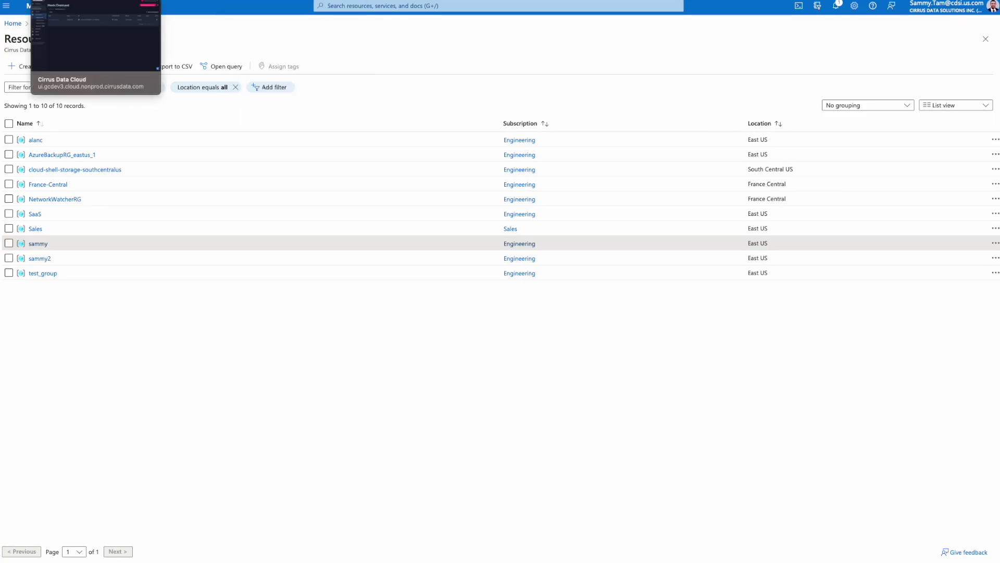
Switch to Cirrus Data Cloud and copy the Linux installation command for the Introducing MigrateOps project from the deployment dialog
left_click(78, 0)
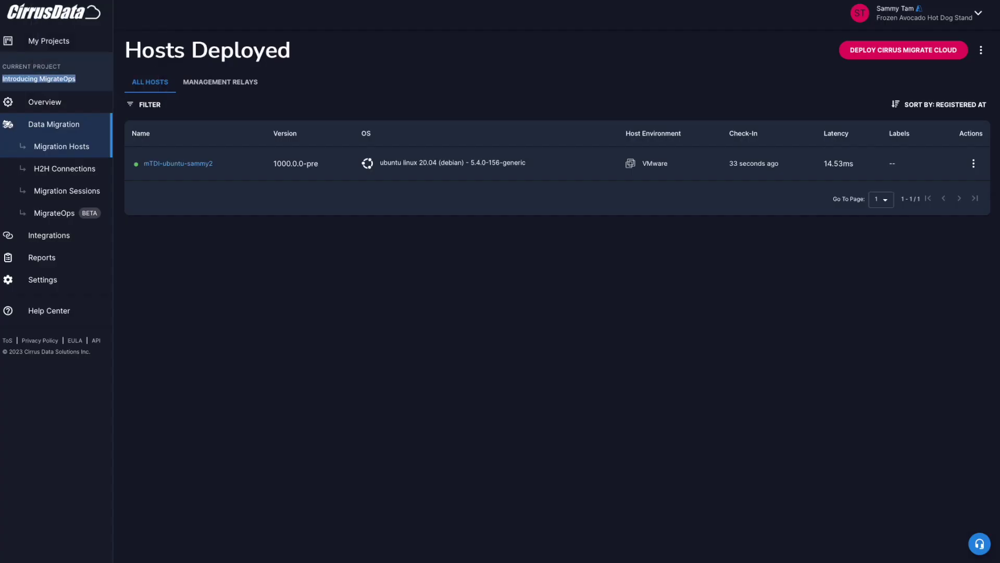
left_click(903, 50)
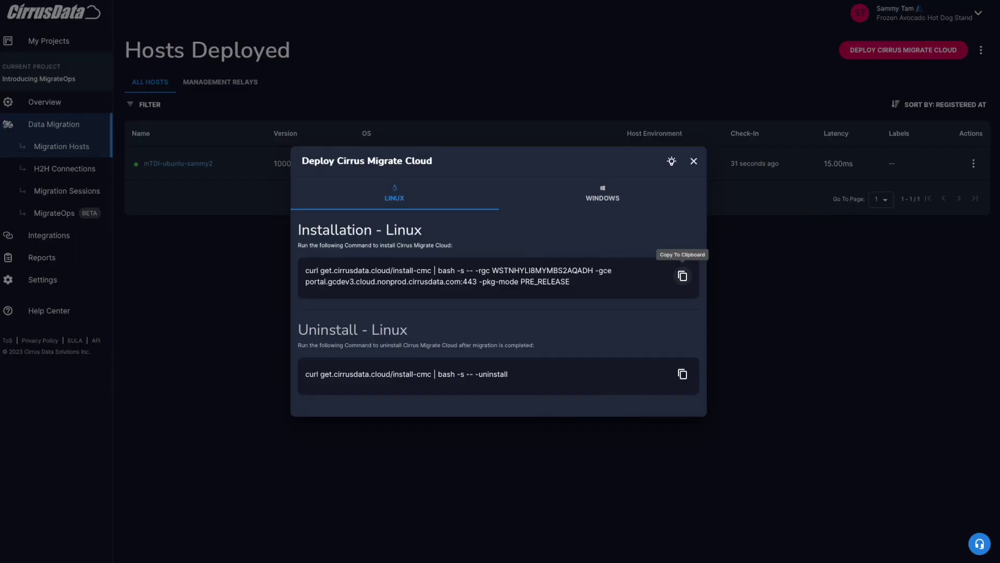
left_click(682, 275)
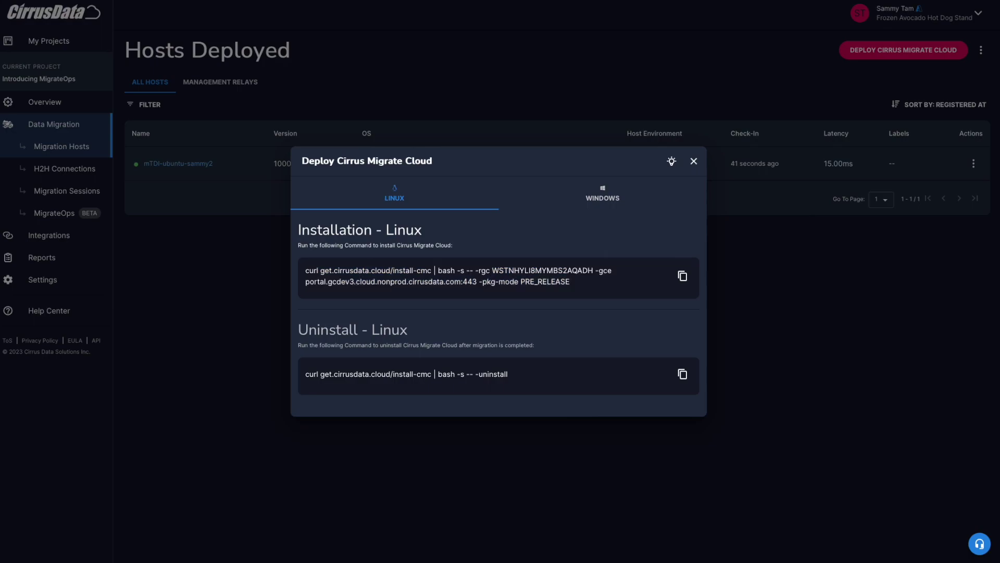
left_click_drag(596, 270, 570, 282)
key("Escape")
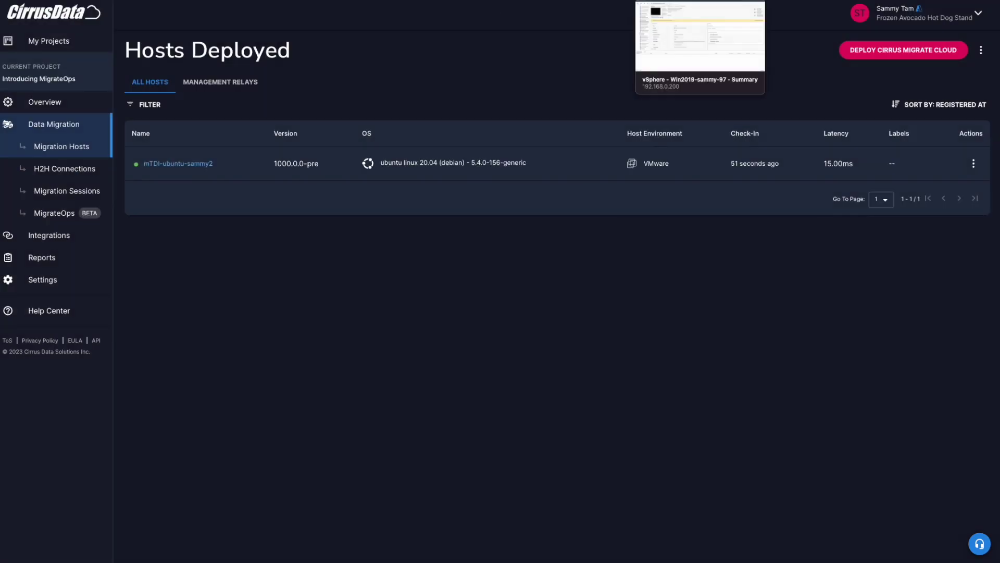
Run the copied Cirrus Migrate Cloud installation command, including its registration code, in the Ubuntu terminal and submit the sudo password
mouse_move(917, 560)
key("super+Tab")
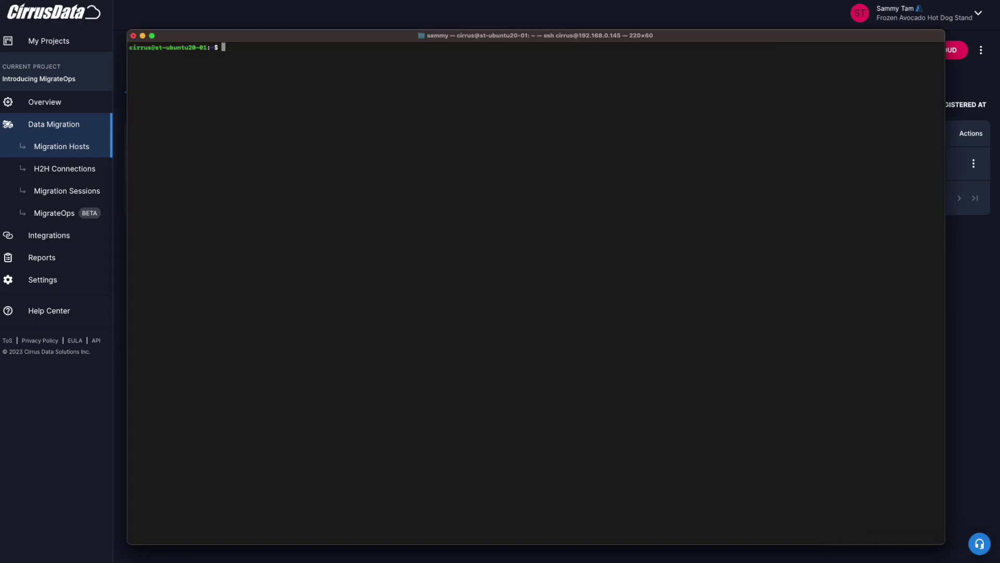
key("super+v")
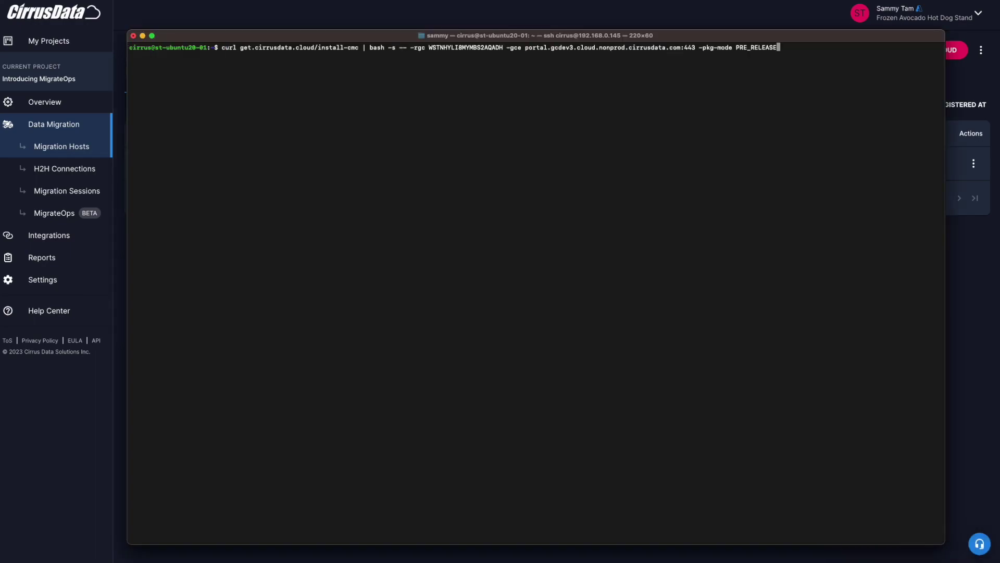
key("Return")
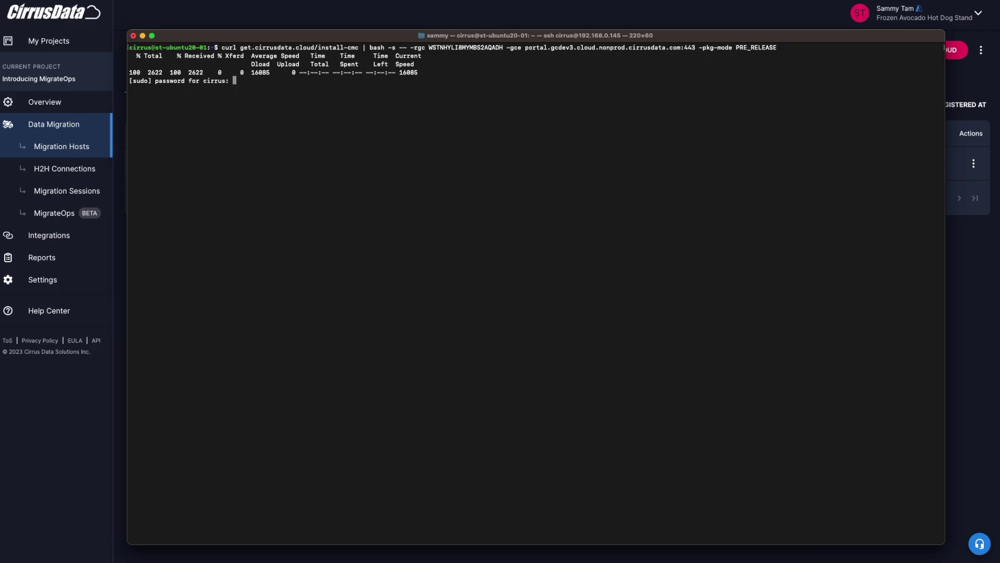
key("Return")
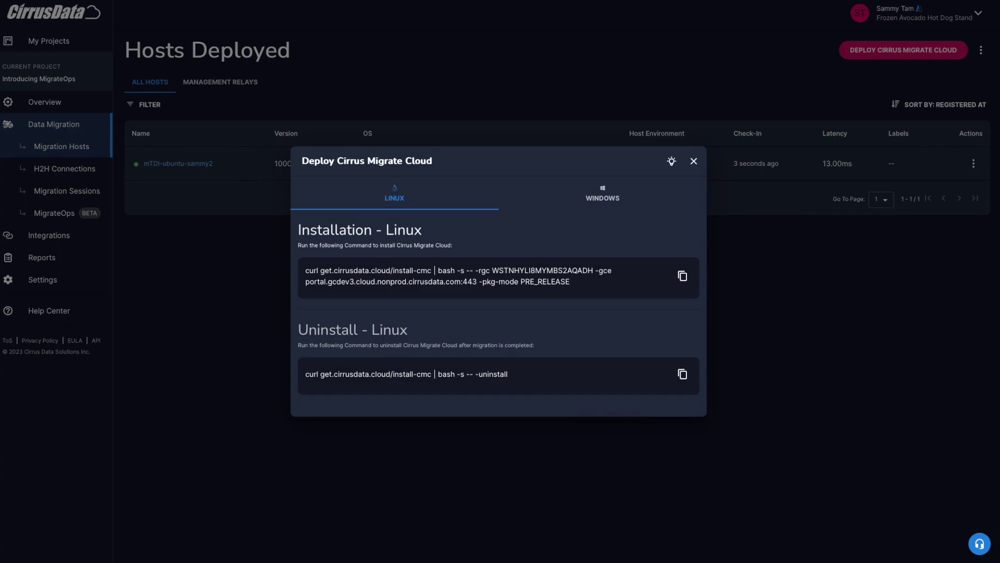
Copy the Windows installation command with its registration code and paste it into PowerShell on the Windows Server 2019 VM
left_click(603, 194)
left_click(682, 276)
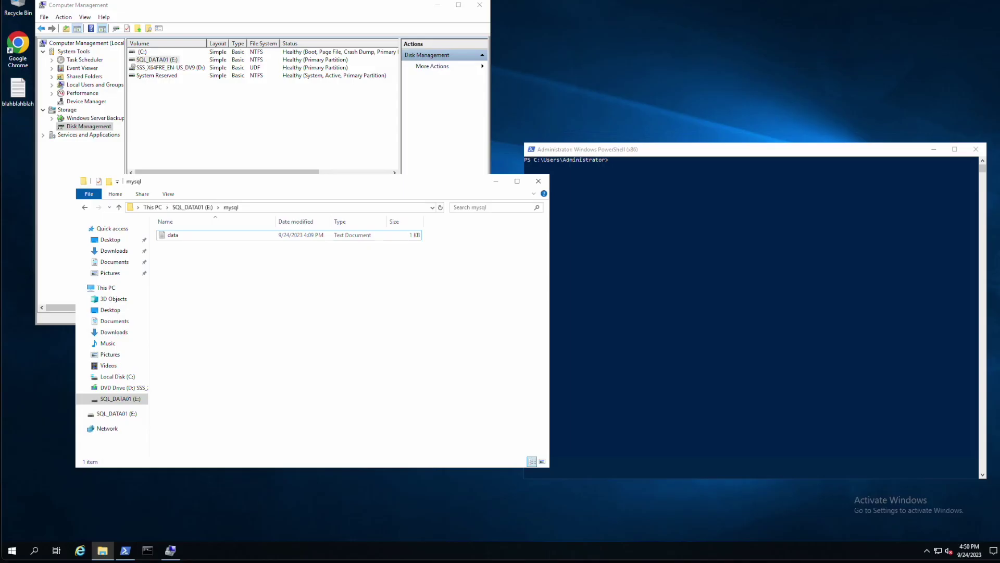
key("alt+Tab")
left_click_drag(677, 149, 287, 54)
right_click(437, 137)
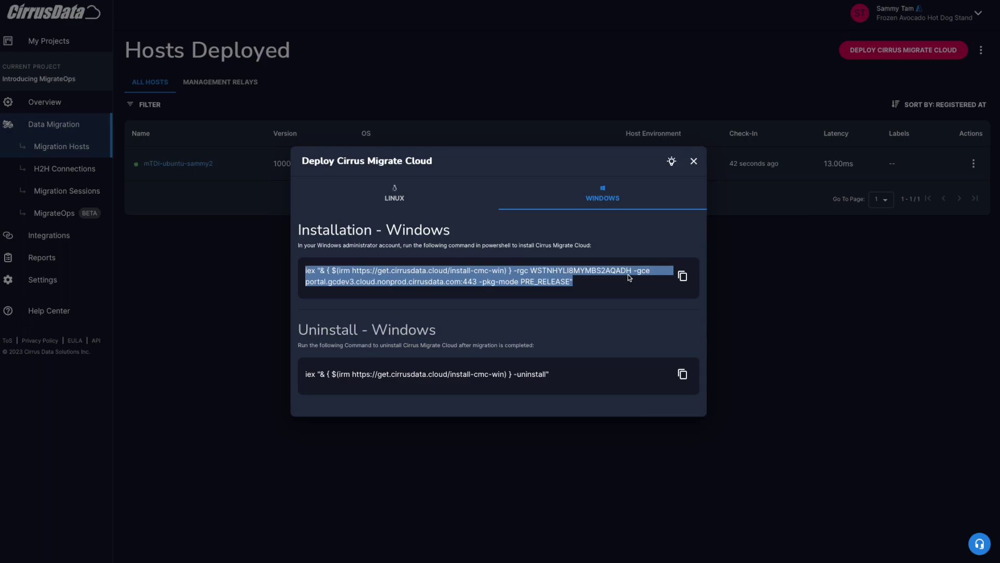
Review the Windows installation command, close the deployment dialog, and check the Ubuntu installation's progress in the terminal
left_click_drag(573, 282, 306, 271)
left_click(306, 270)
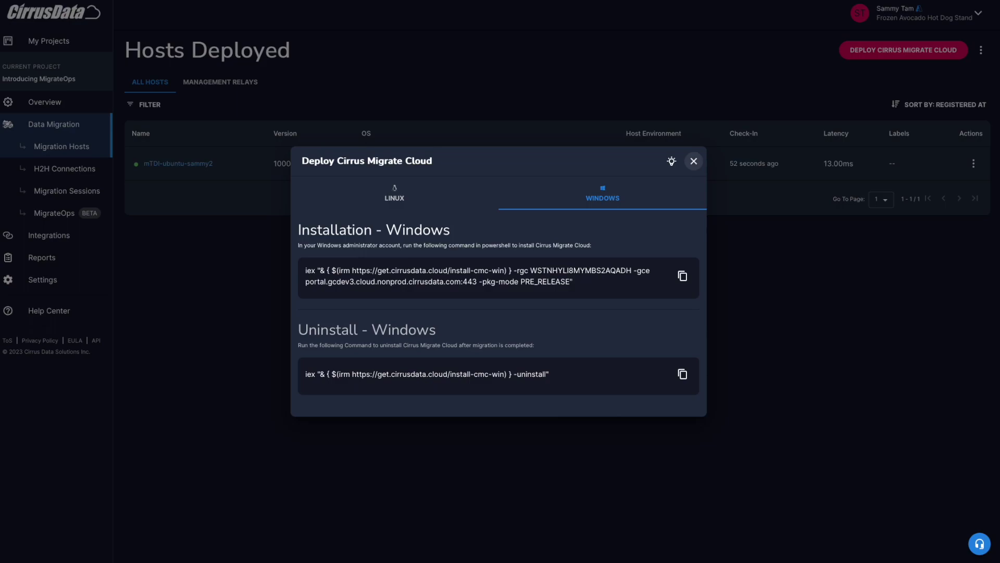
left_click(693, 161)
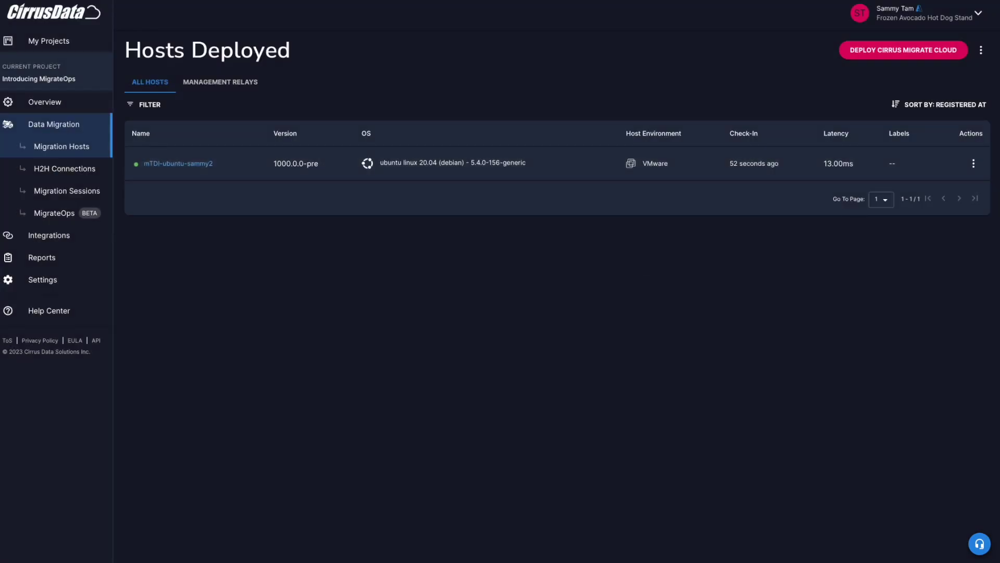
key("super+Tab")
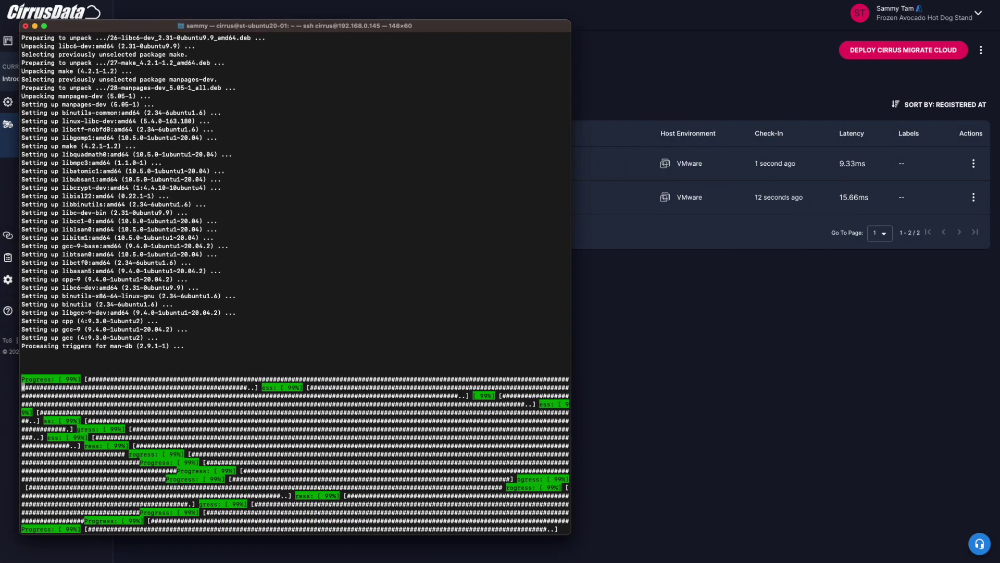
key("super+Tab")
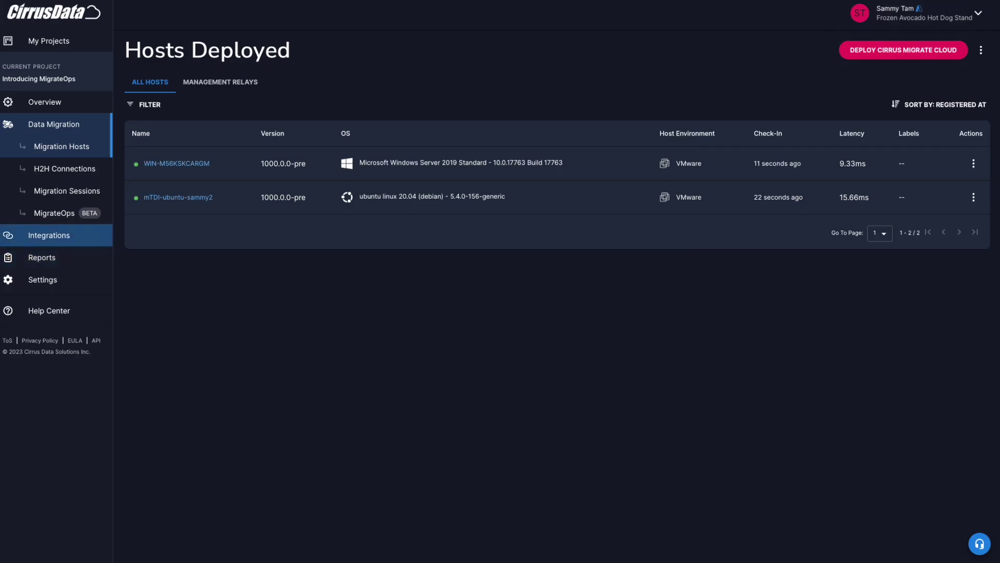
Look at the form for adding an Azure Managed Disks integration, cancel it, and review the project's enabled integrations
left_click(67, 239)
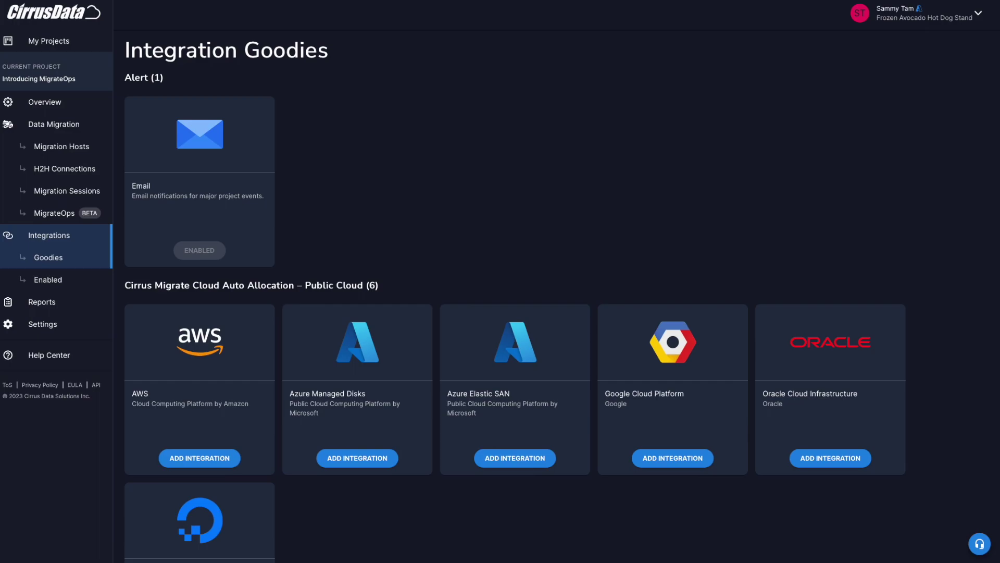
left_click(358, 458)
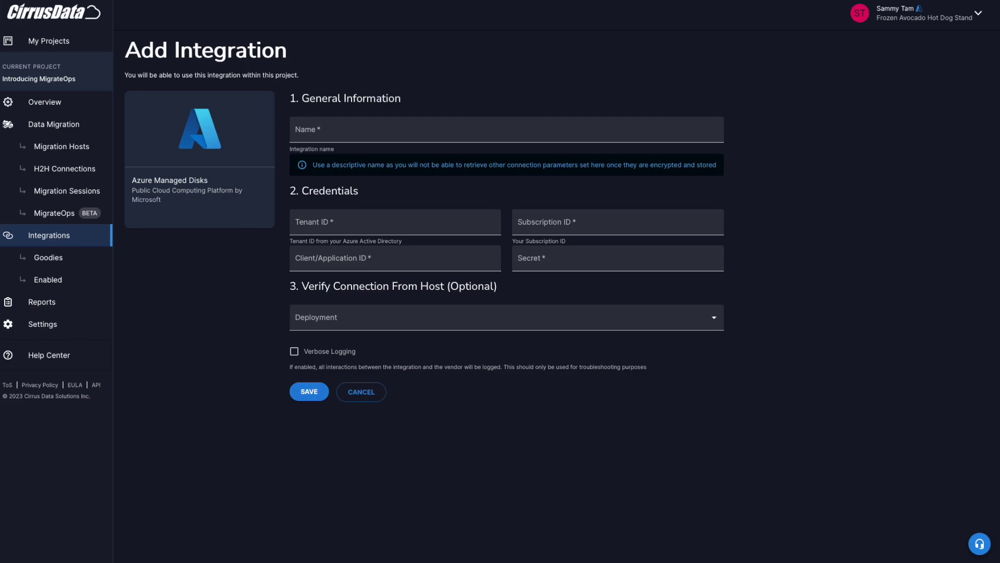
left_click(361, 392)
scroll(196, 337, "down", 2)
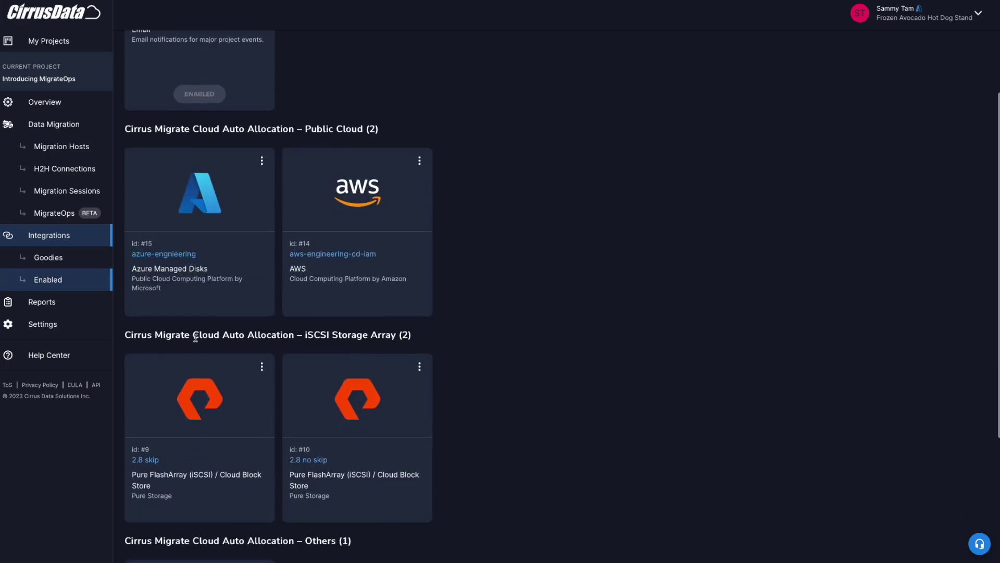
scroll(196, 337, "down", 2)
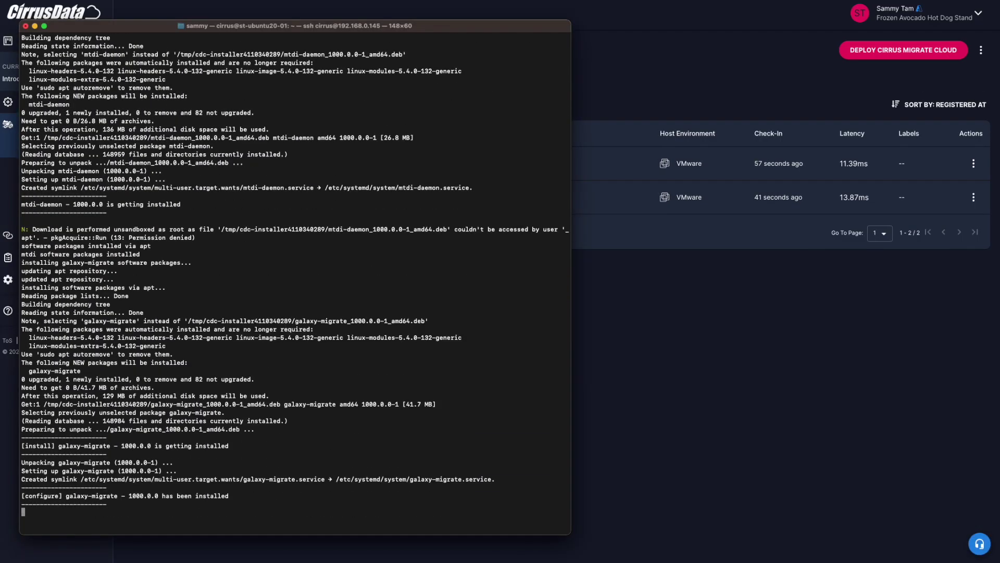
Monitor the galaxy-migrate installation in the Ubuntu terminal and check the deployed hosts list
key("Return")
key("Return")
key("Return")
key("Return")
key("Return")
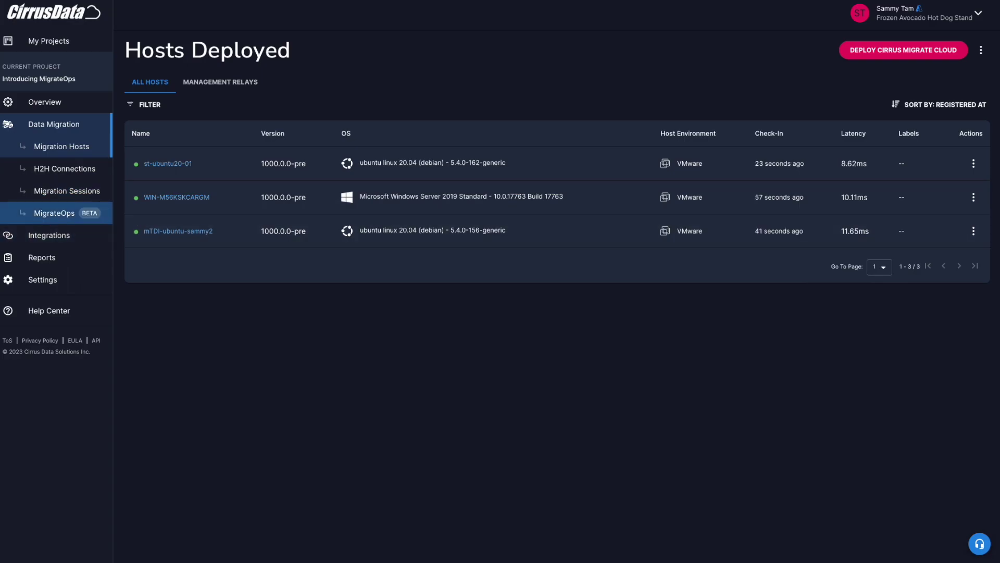
Start a new MigrateOps operation with the YAML File setup method
left_click(55, 212)
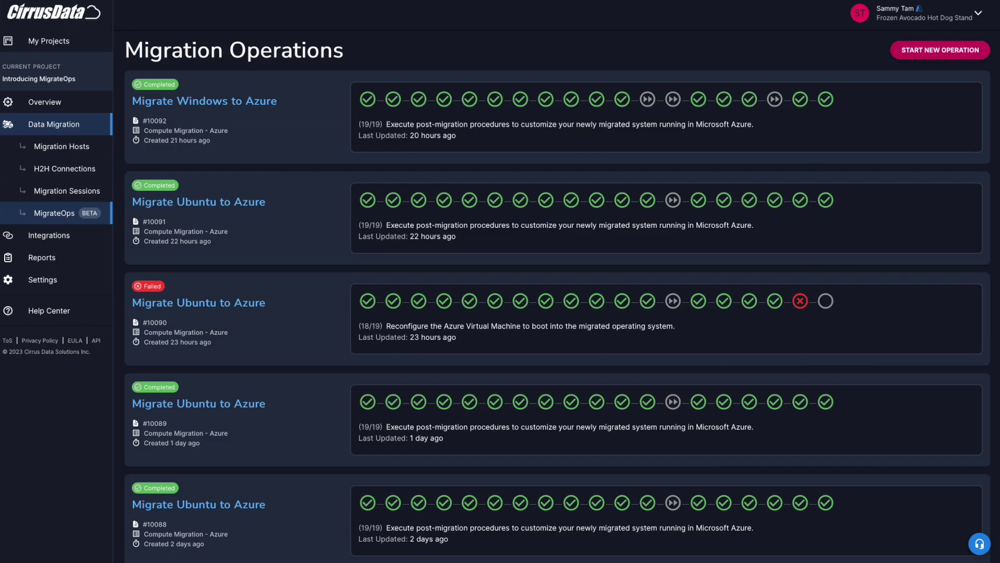
left_click(940, 50)
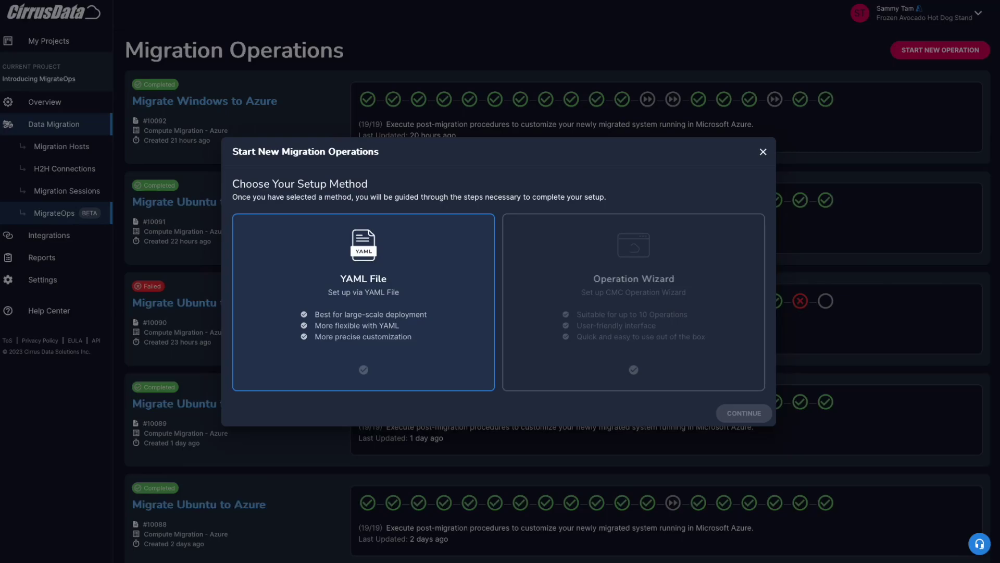
key("Return")
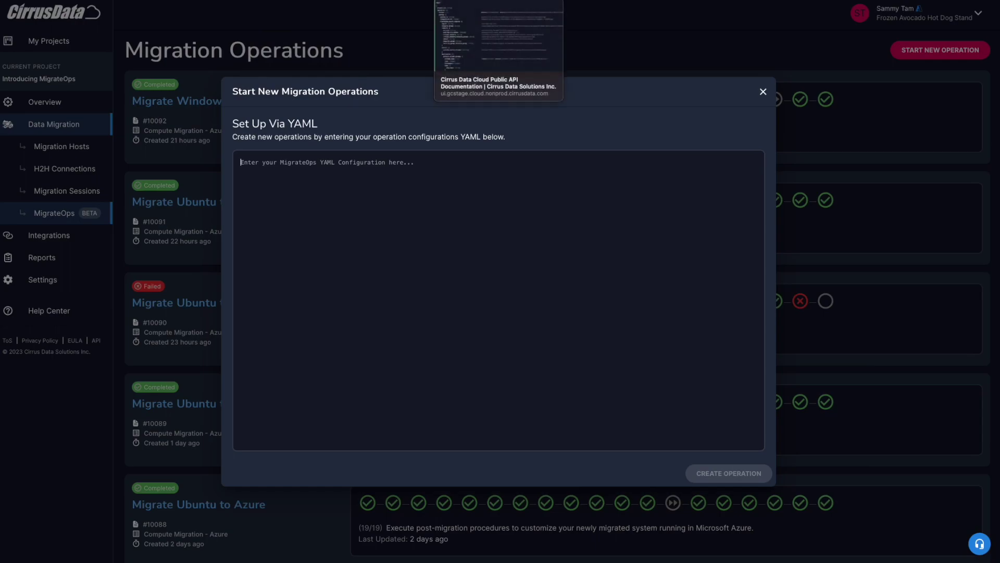
Switch to the Cirrus Data Cloud API documentation and examine the operation schema's migrateops_azure_compute parameters
left_click(499, 5)
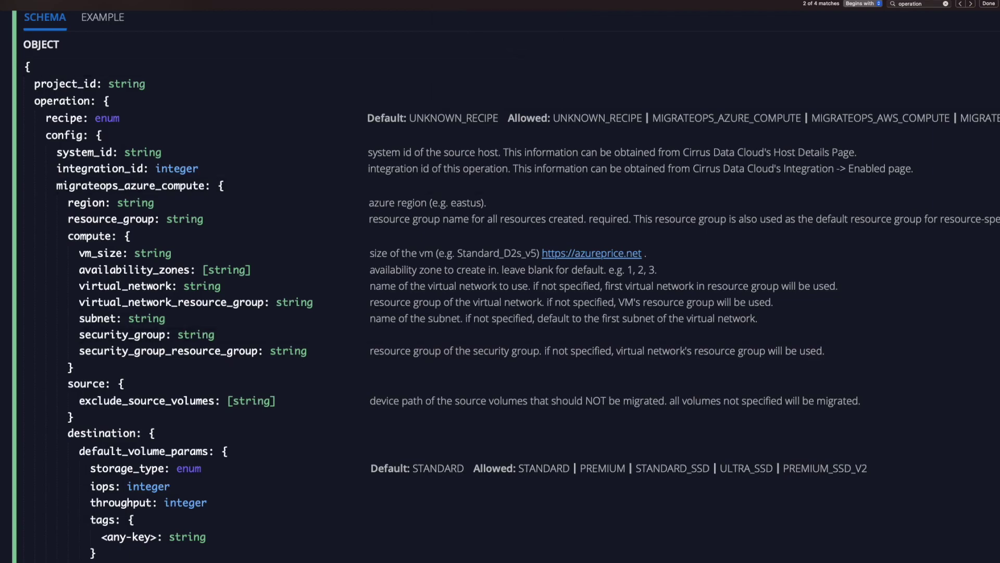
scroll(113, 316, "up", 2)
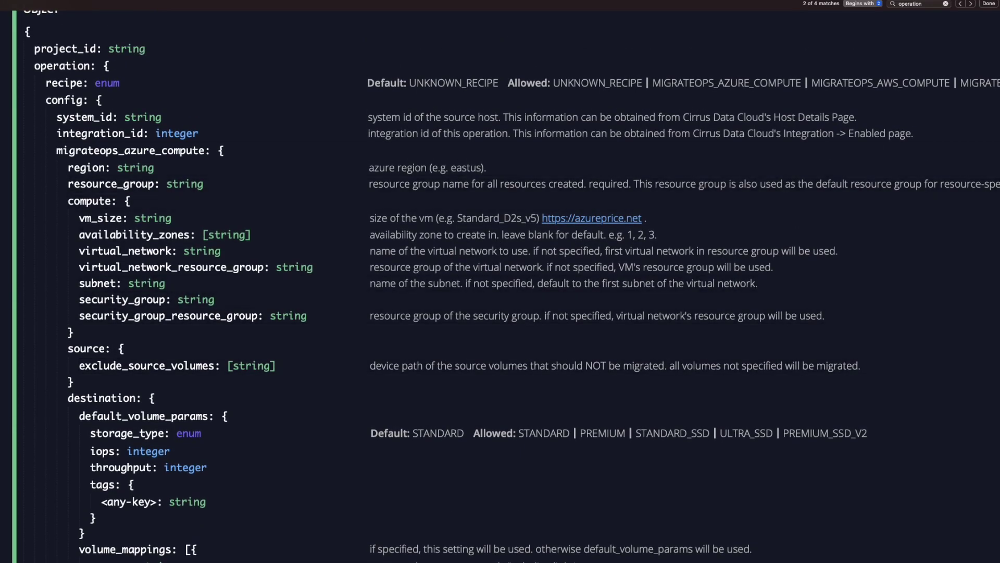
left_click_drag(57, 150, 205, 150)
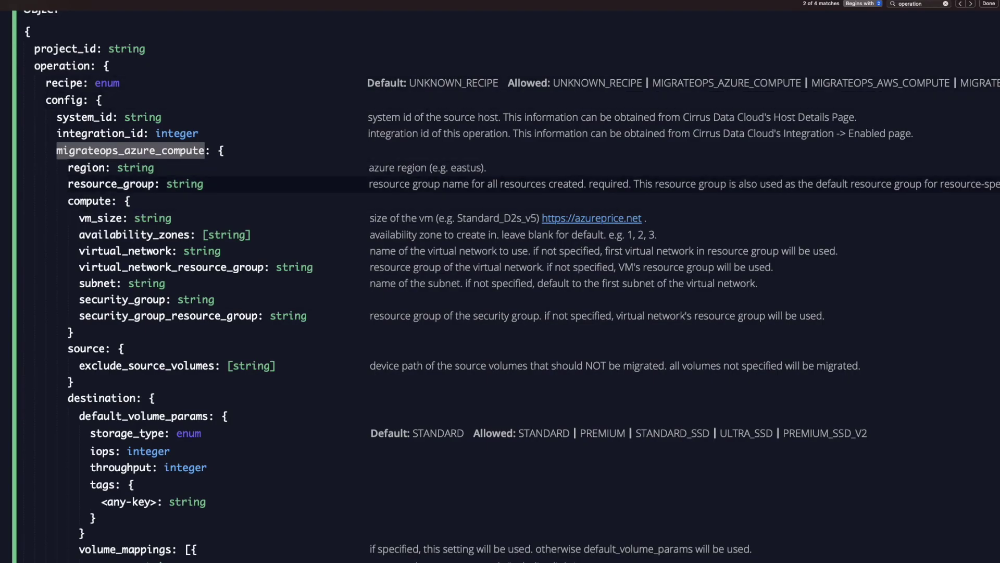
left_click(208, 184)
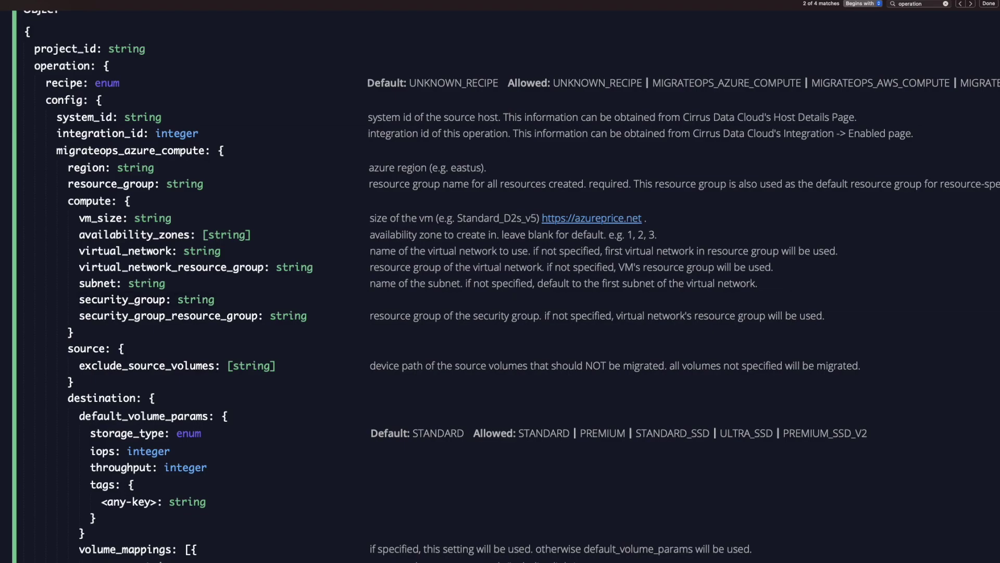
scroll(500, 303, "down", 1)
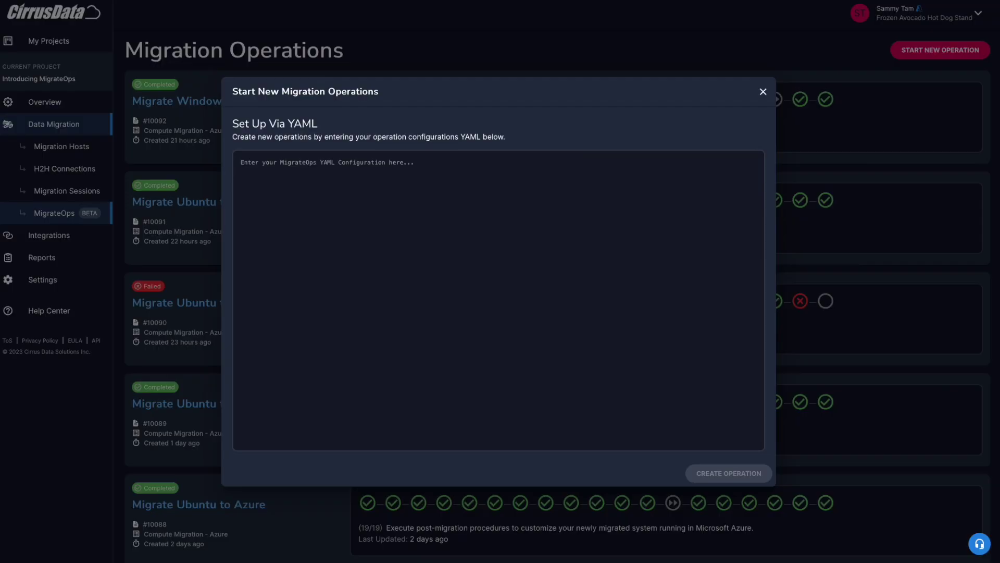
Paste the YAML configuration defining the Migrate Ubuntu to Azure and Migrate Windows to Azure operations, and look through it
key("ctrl+v")
scroll(498, 300, "up", 10)
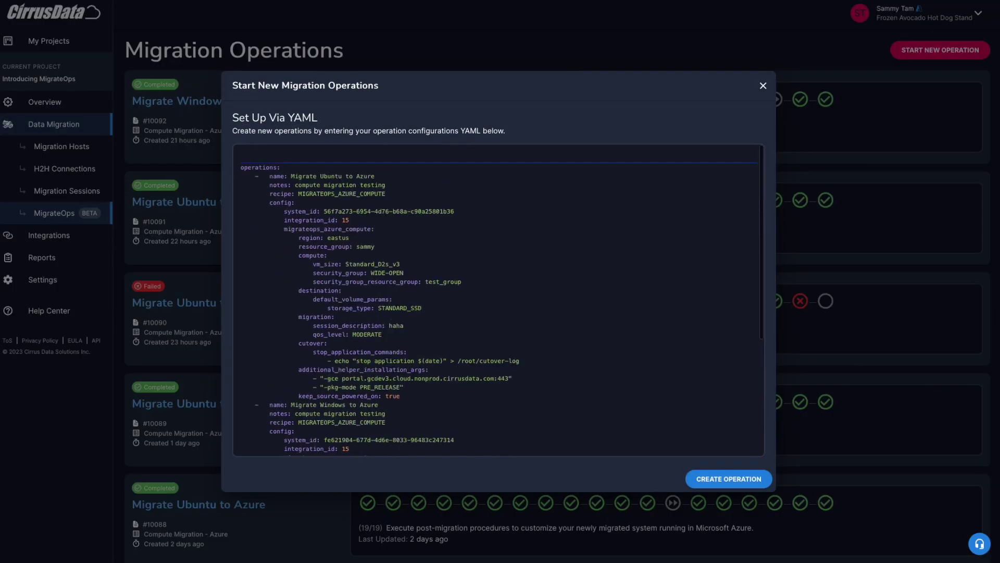
scroll(498, 300, "down", 2)
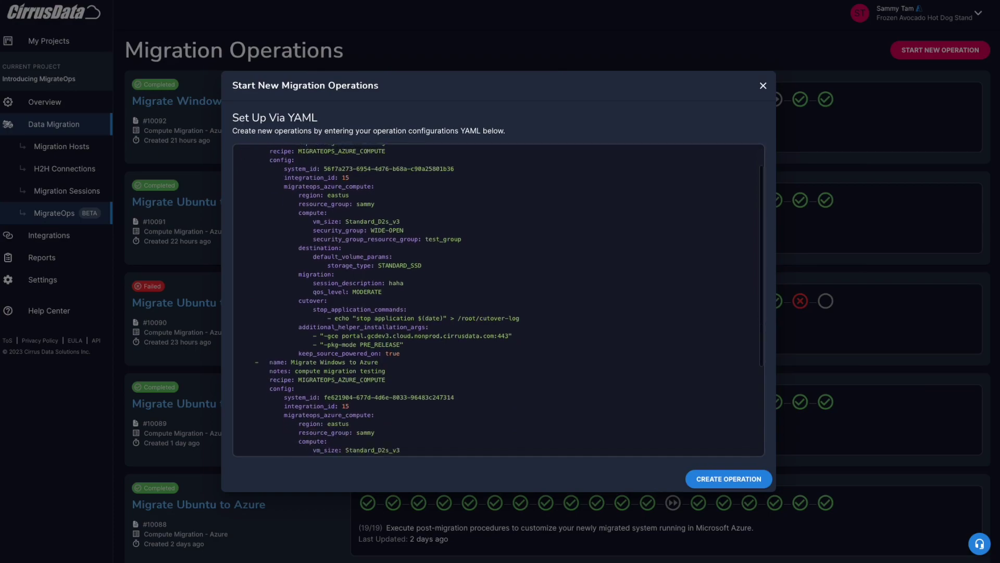
scroll(498, 300, "down", 4)
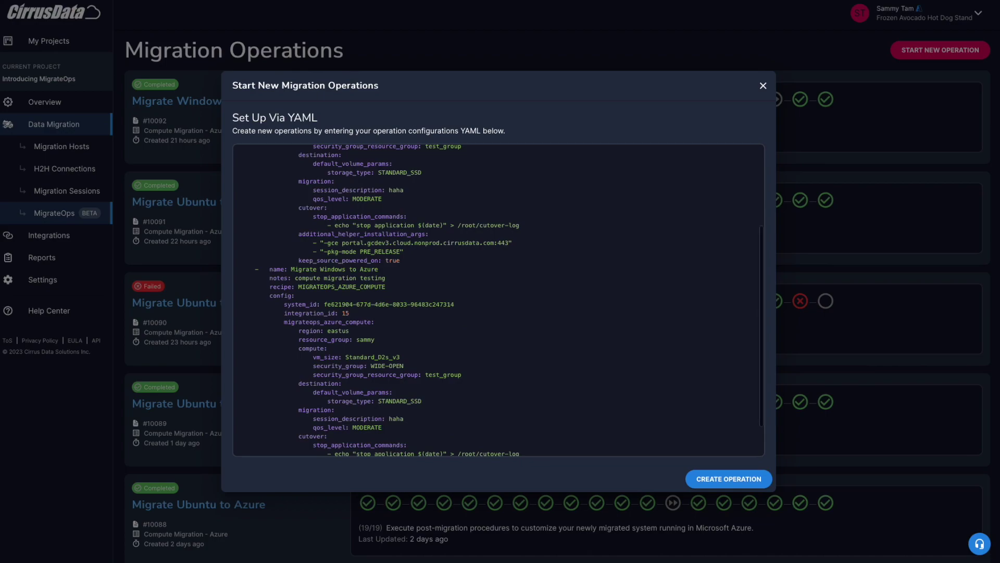
scroll(498, 300, "up", 5)
Delete the keep_source_powered_on: true line from both the Ubuntu and Windows operations in the YAML configuration
left_click_drag(400, 372, 375, 257)
left_click(375, 257)
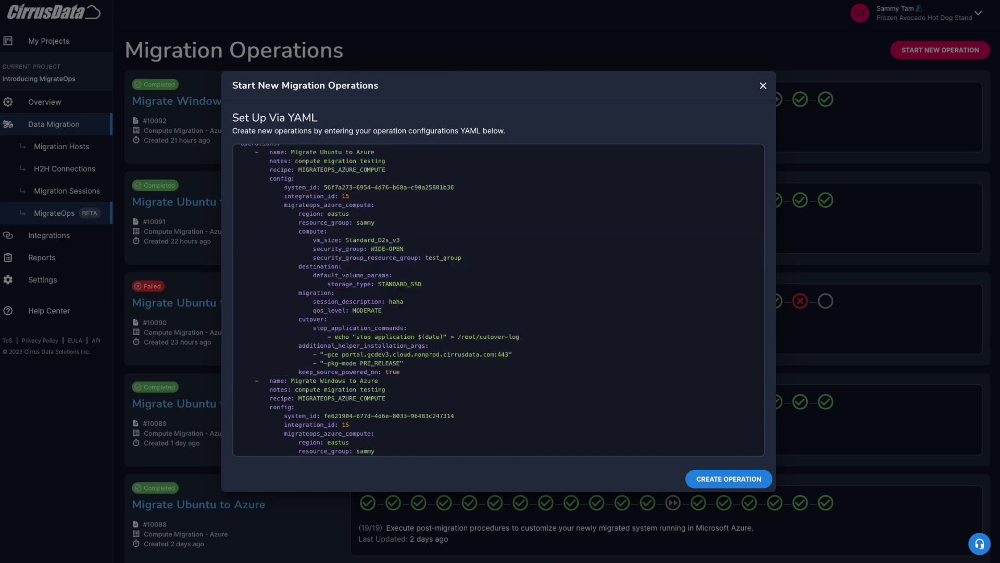
left_click(400, 371)
key("shift+Home")
key("BackSpace")
key("BackSpace")
scroll(499, 300, "down", 6)
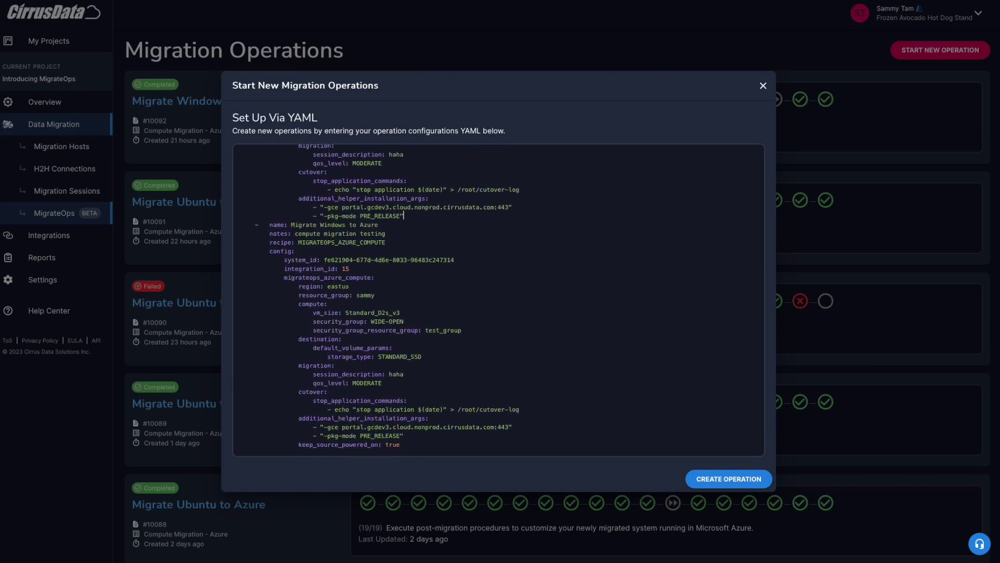
scroll(498, 300, "up", 6)
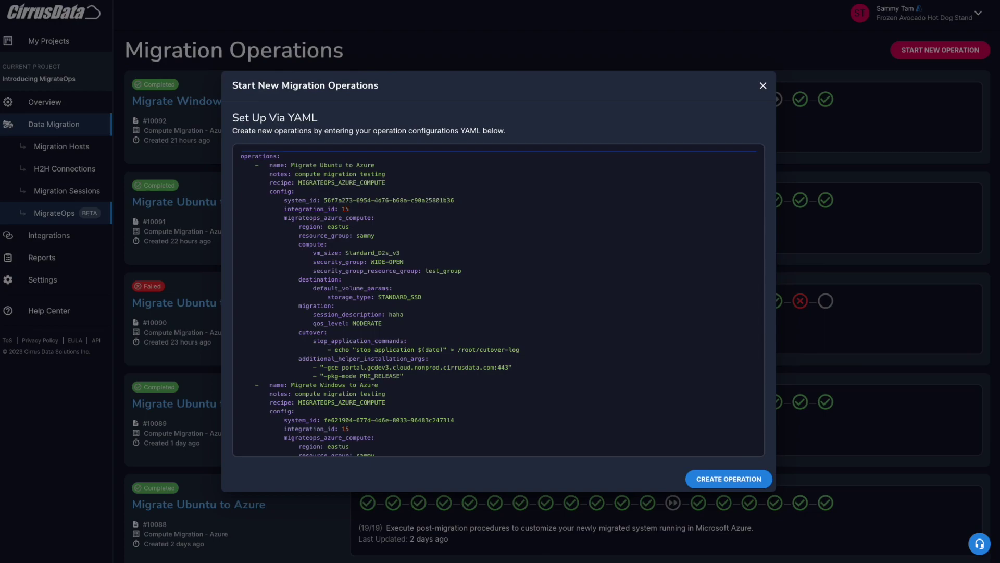
Examine the Ubuntu operation's migrateops_azure_compute region and resource group, and look up that resource group in the Azure portal
double_click(338, 217)
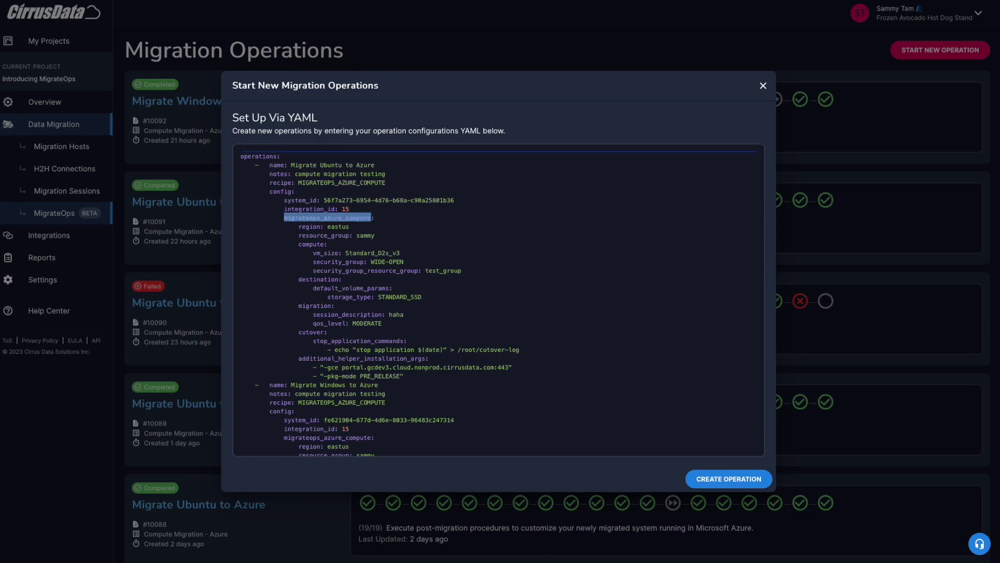
double_click(338, 226)
left_click(367, 235)
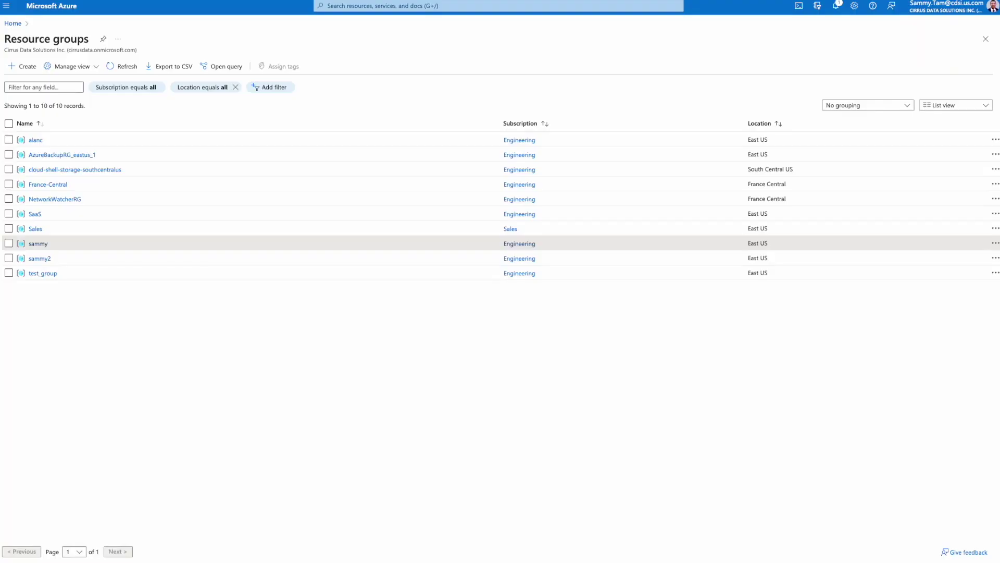
left_click(42, 241)
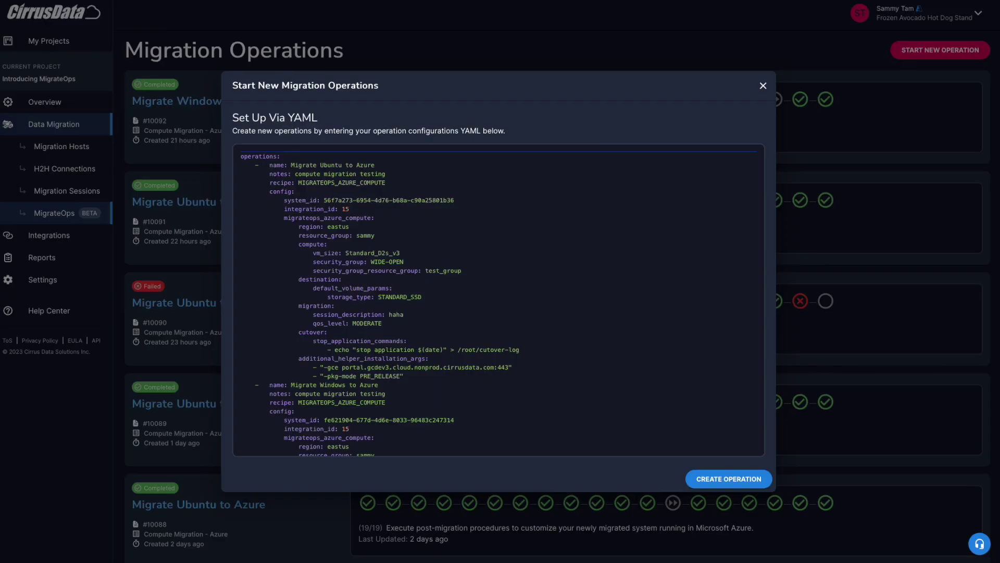
Back in the YAML configuration, review the Ubuntu operation's security group, storage type, migration, cutover commands and additional helper installation arguments
double_click(386, 261)
left_click(291, 260)
double_click(399, 297)
left_click(335, 306)
double_click(328, 341)
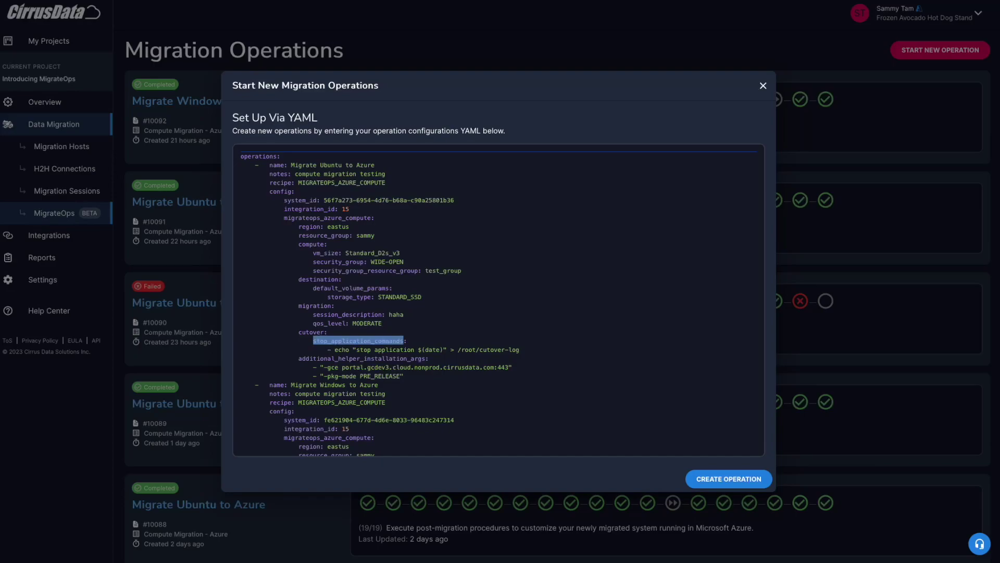
left_click(327, 332)
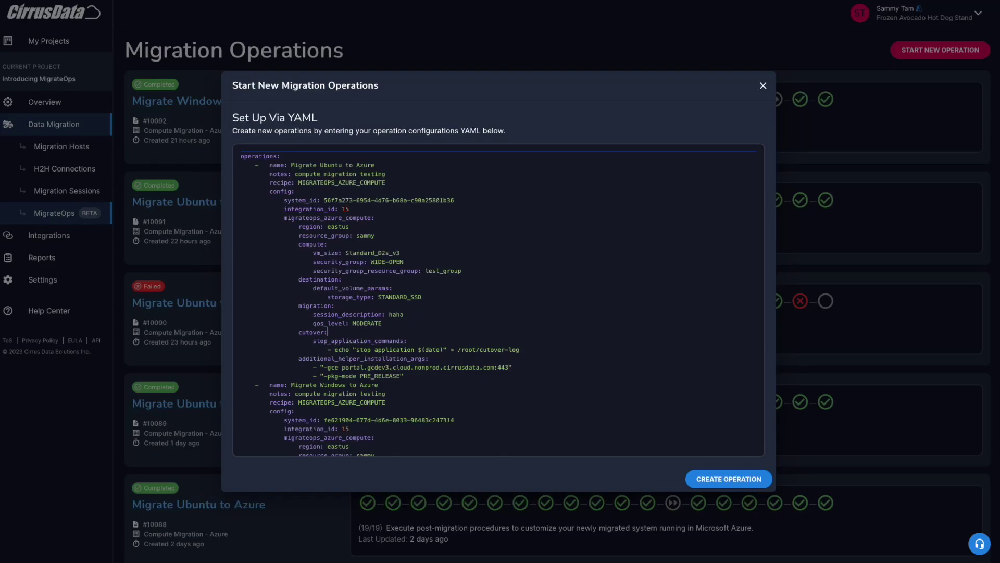
left_click_drag(520, 349, 384, 350)
left_click(385, 349)
key("shift+Up")
key("shift+Home")
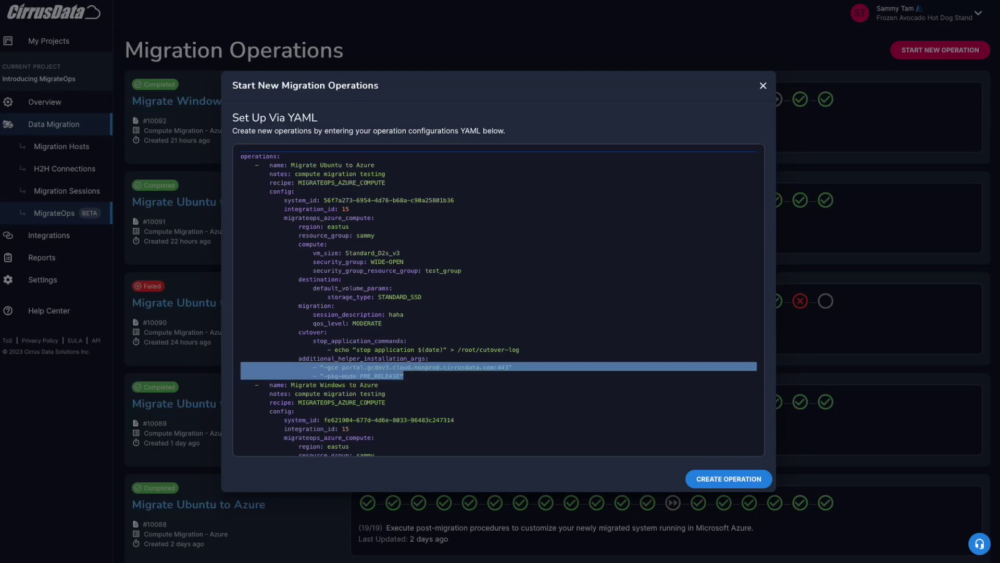
key("Left")
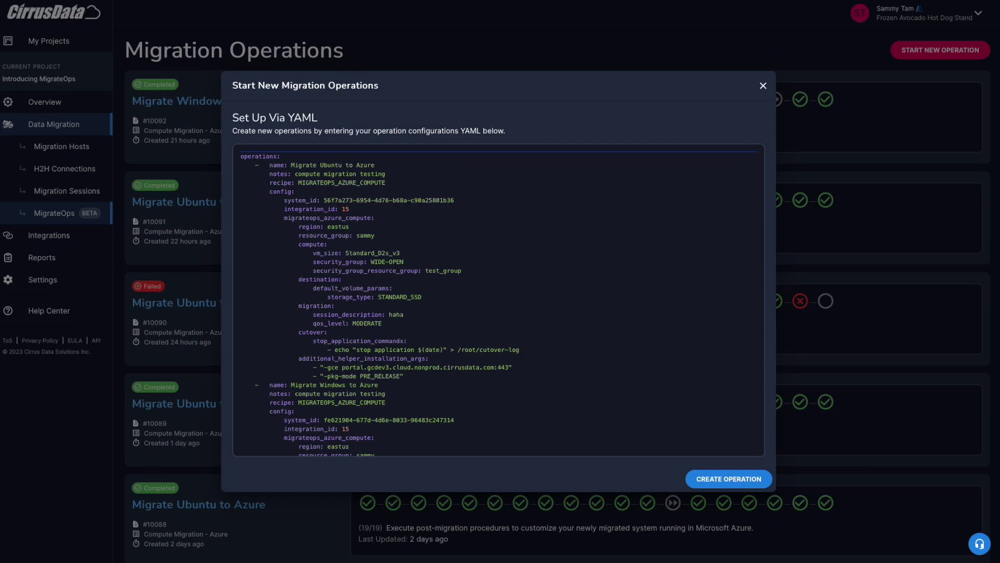
Review the Migrate Windows to Azure operation in the YAML configuration, including its resource group and compute settings
scroll(393, 375, "down", 2)
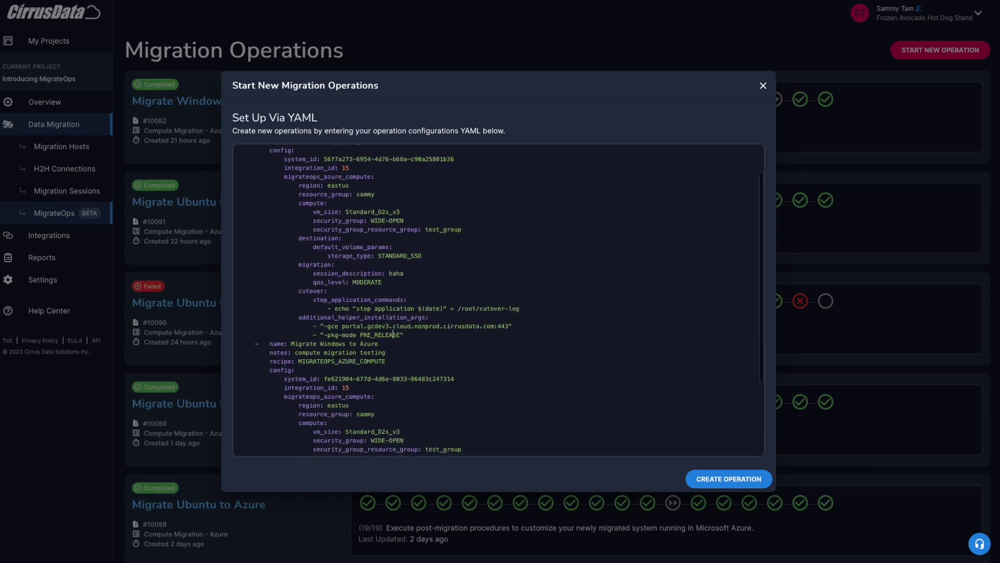
scroll(393, 296, "down", 2)
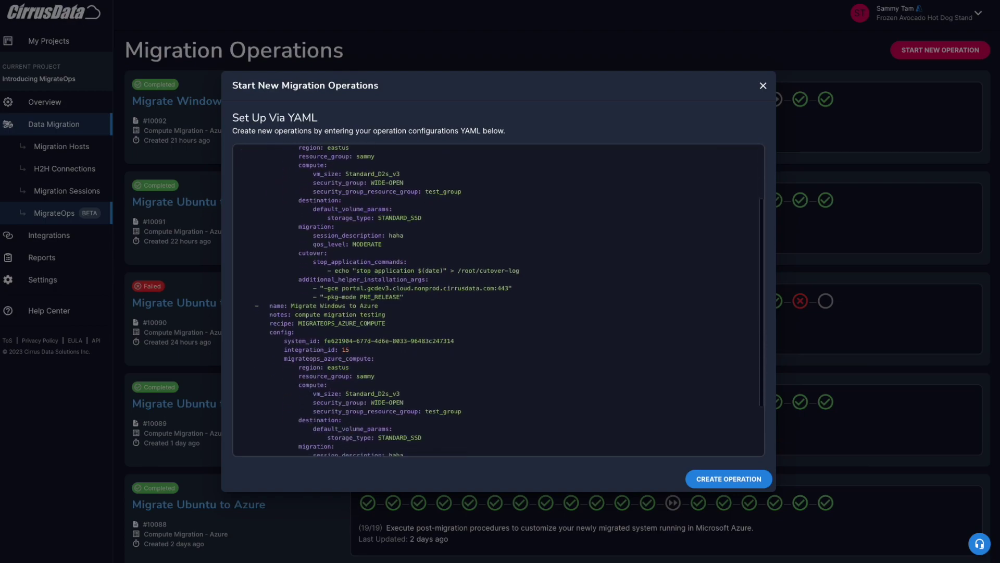
scroll(394, 296, "down", 2)
left_click_drag(290, 265, 379, 266)
left_click(396, 265)
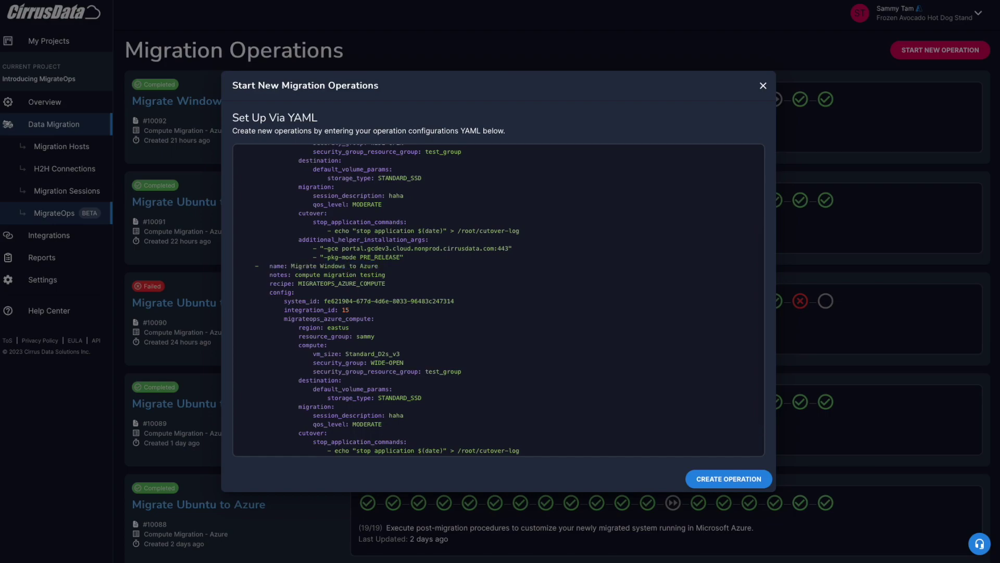
scroll(499, 300, "down", 2)
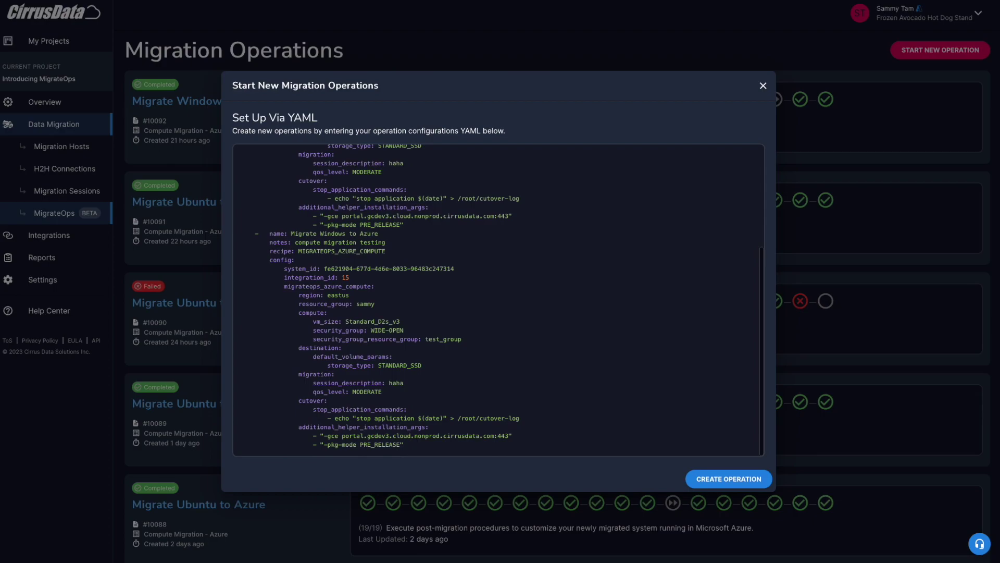
double_click(359, 303)
left_click(327, 313)
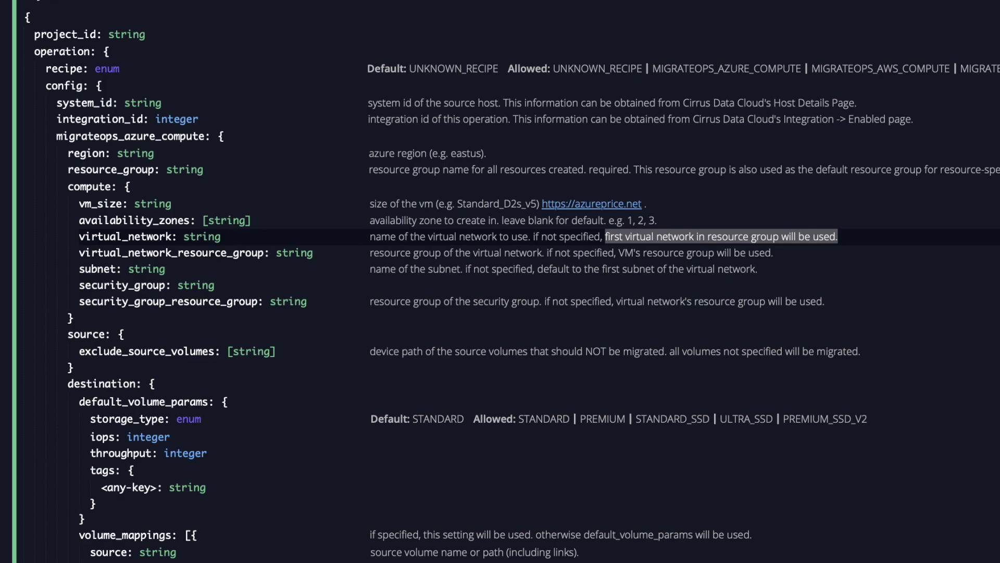
Check the optional Azure compute parameters in the API schema, and create the Ubuntu and Windows operations from the YAML configuration
scroll(500, 282, "down", 10)
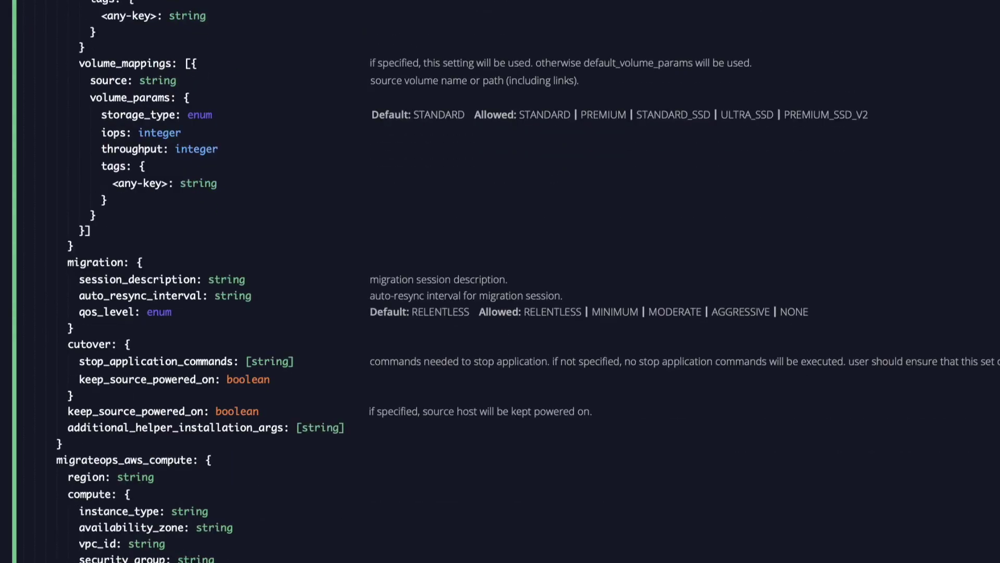
scroll(501, 282, "up", 15)
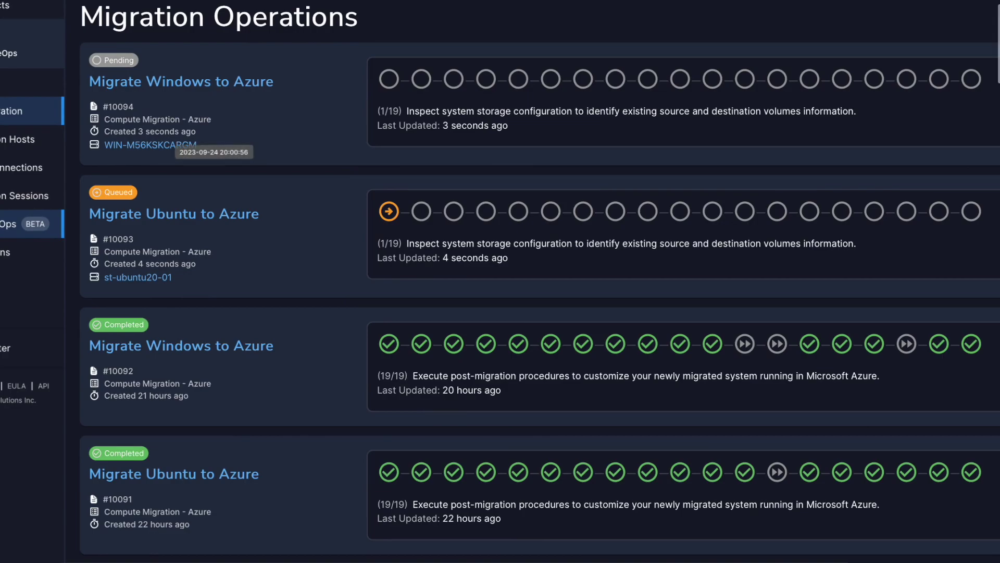
Open the new Migrate Ubuntu to Azure operation and inspect its Preparation tasks, including Prepare Microsoft Azure Subscription and Create Virtual Machine
left_click(174, 214)
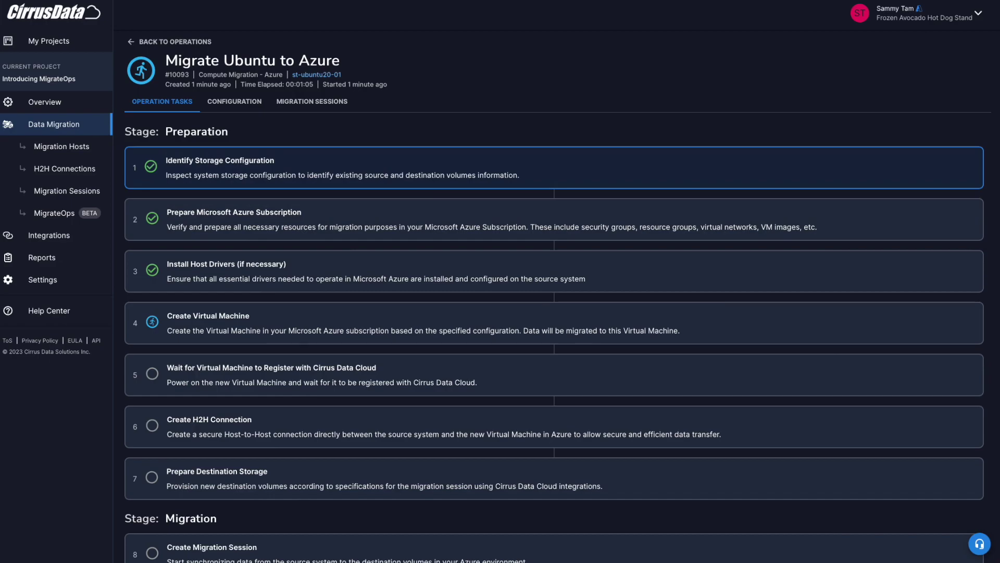
left_click(554, 220)
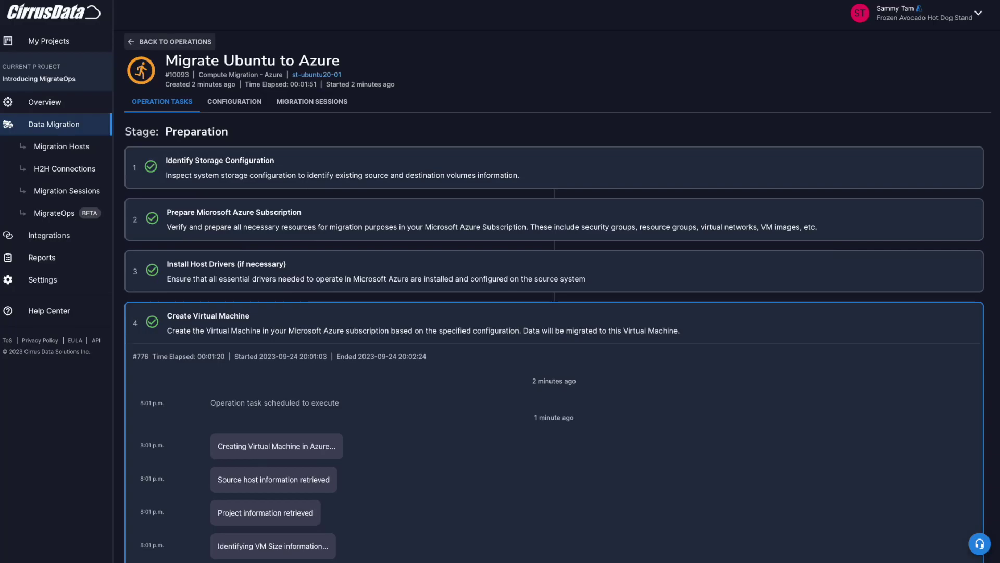
Return to the operations list and check the failed Reconfigure Azure Virtual Machine task in the earlier Migrate Ubuntu to Azure operation
left_click(170, 42)
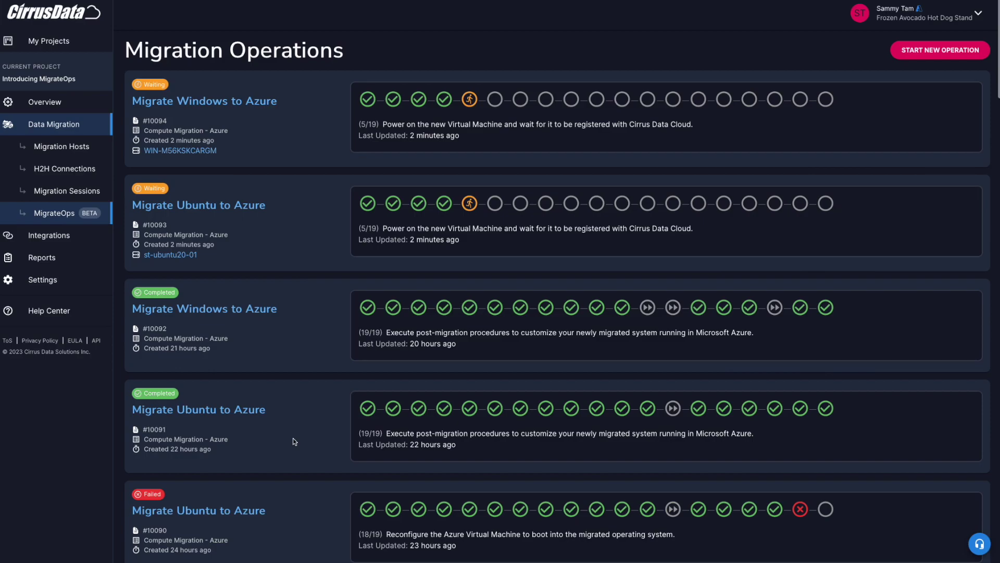
scroll(294, 441, "down", 5)
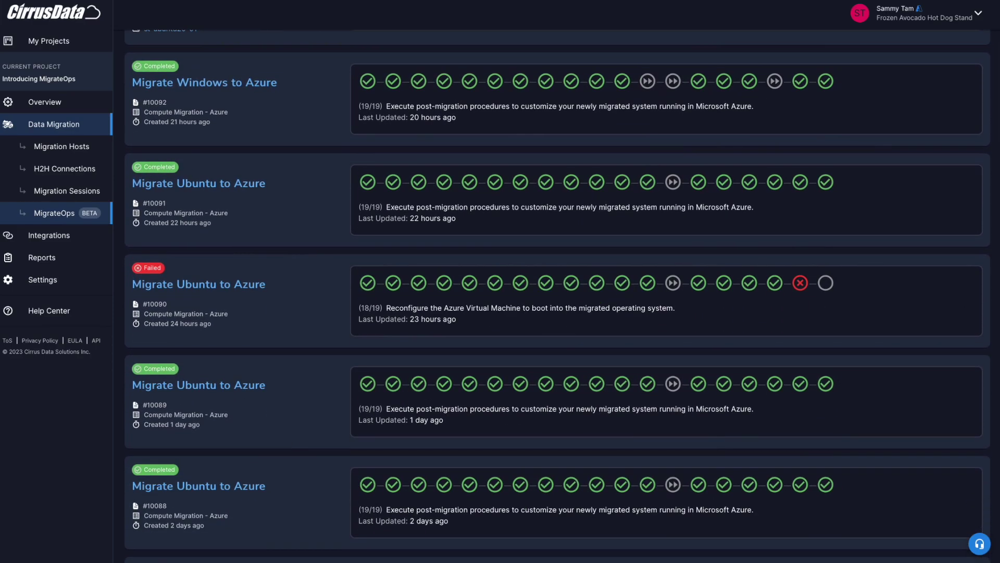
mouse_move(800, 283)
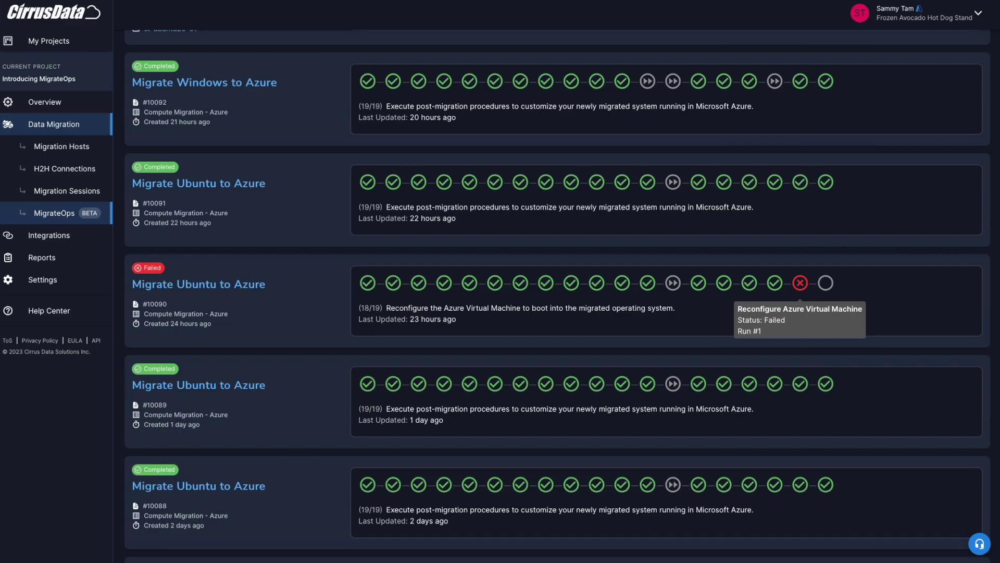
scroll(557, 296, "up", 5)
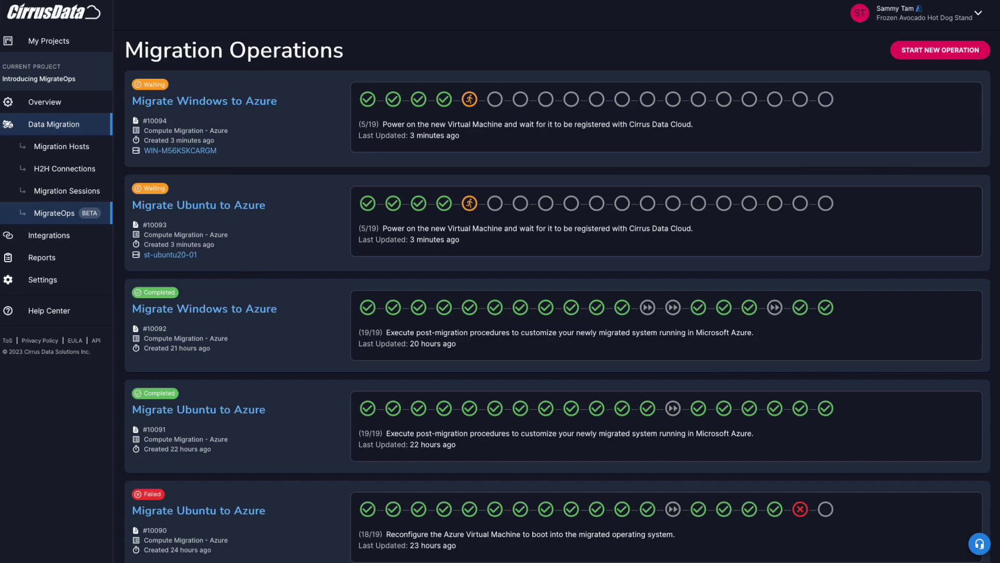
Open the newest Migrate Windows to Azure operation and review its Preparation, Migration and Cutover tasks, including the Create Migration Session log
left_click(204, 101)
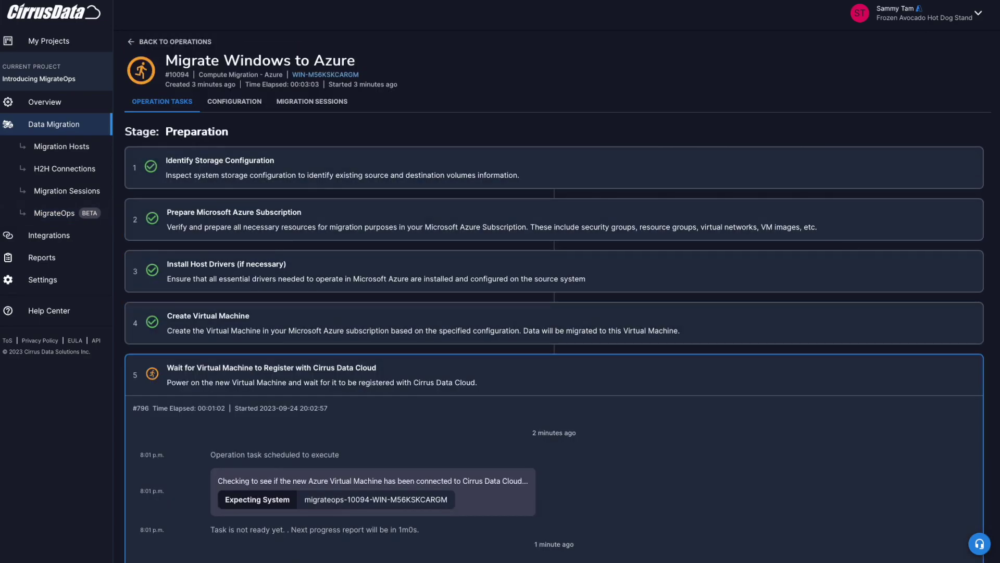
scroll(354, 454, "down", 5)
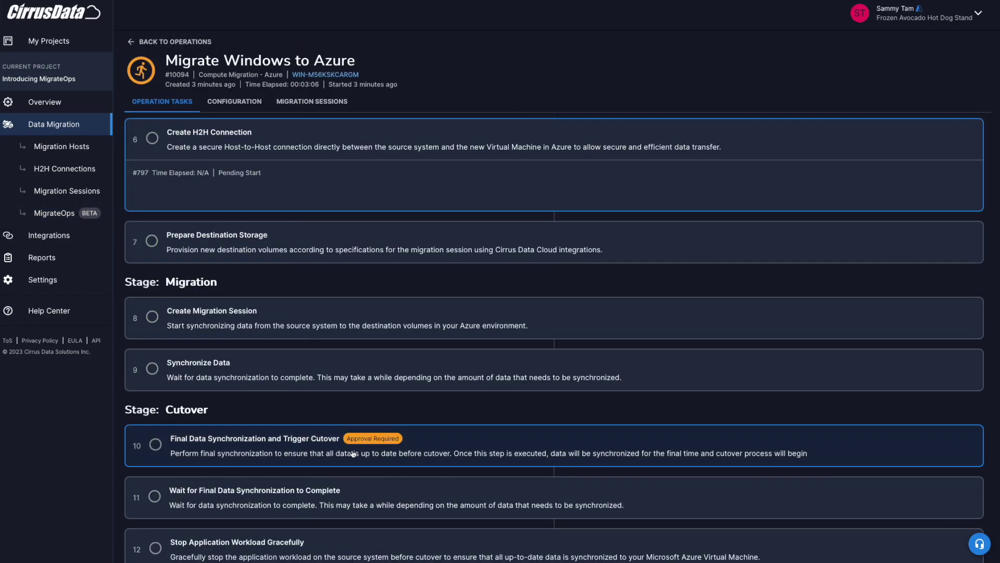
scroll(380, 250, "up", 4)
scroll(384, 256, "down", 5)
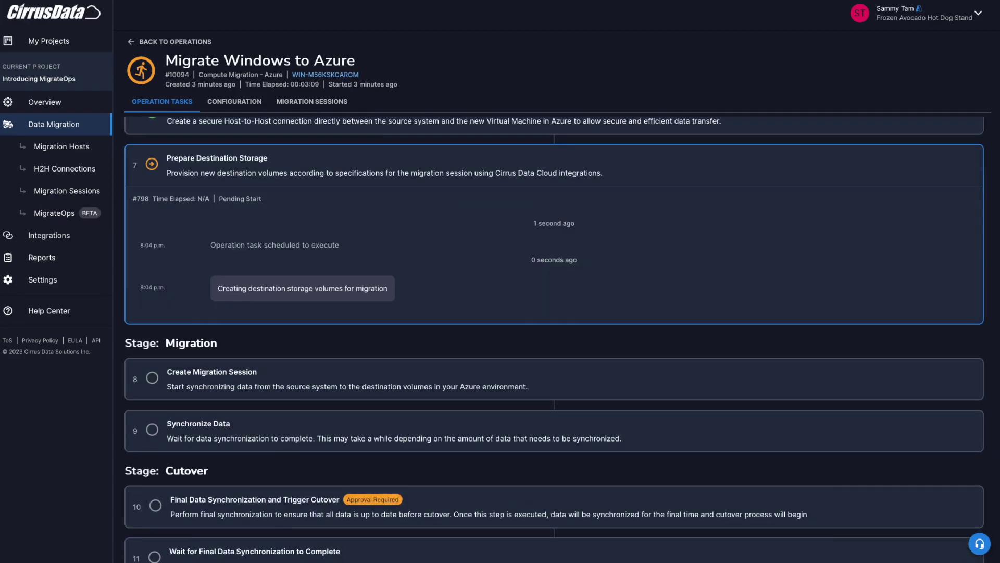
scroll(554, 339, "down", 5)
scroll(553, 339, "up", 2)
scroll(554, 338, "down", 6)
scroll(554, 338, "up", 2)
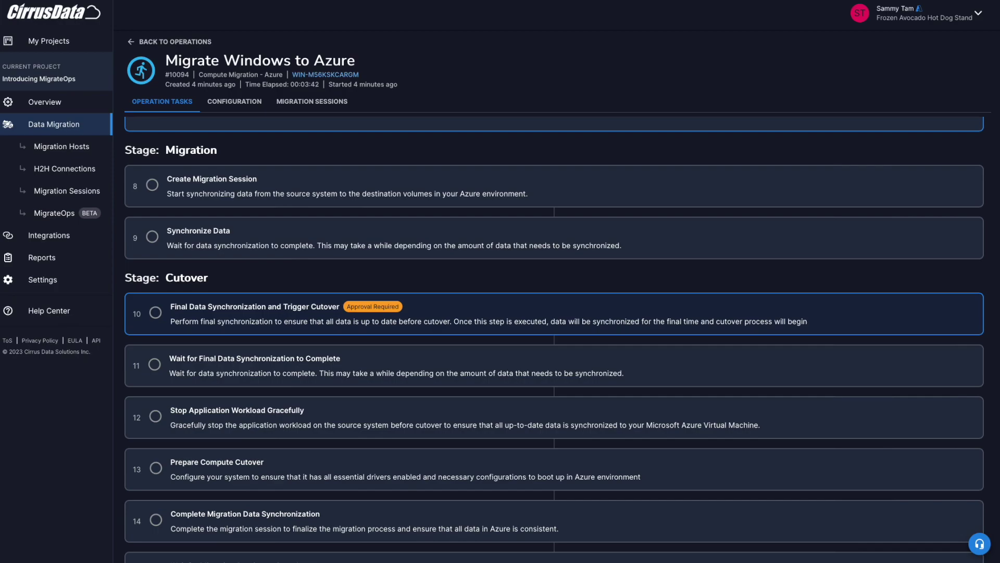
scroll(554, 312, "up", 7)
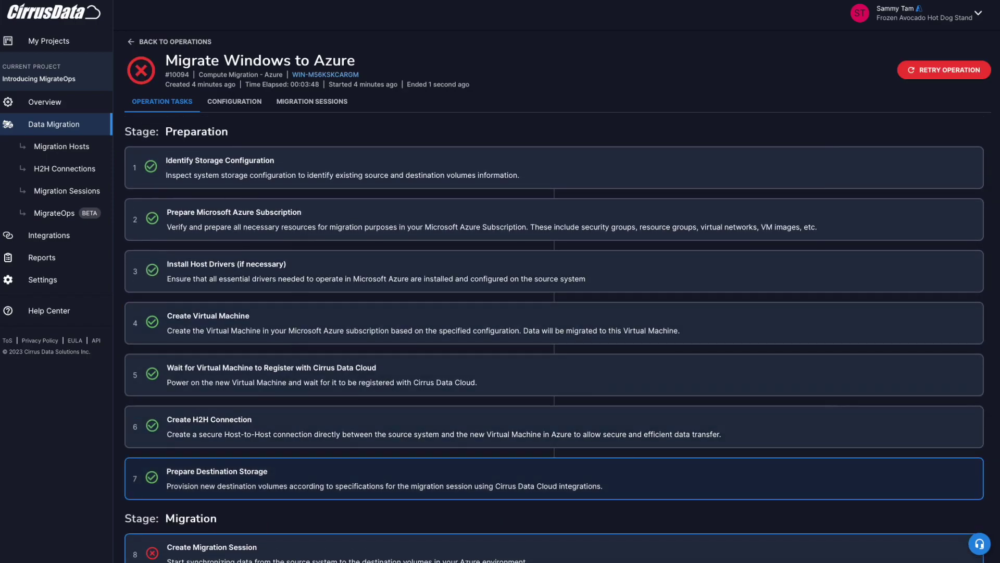
scroll(554, 313, "down", 8)
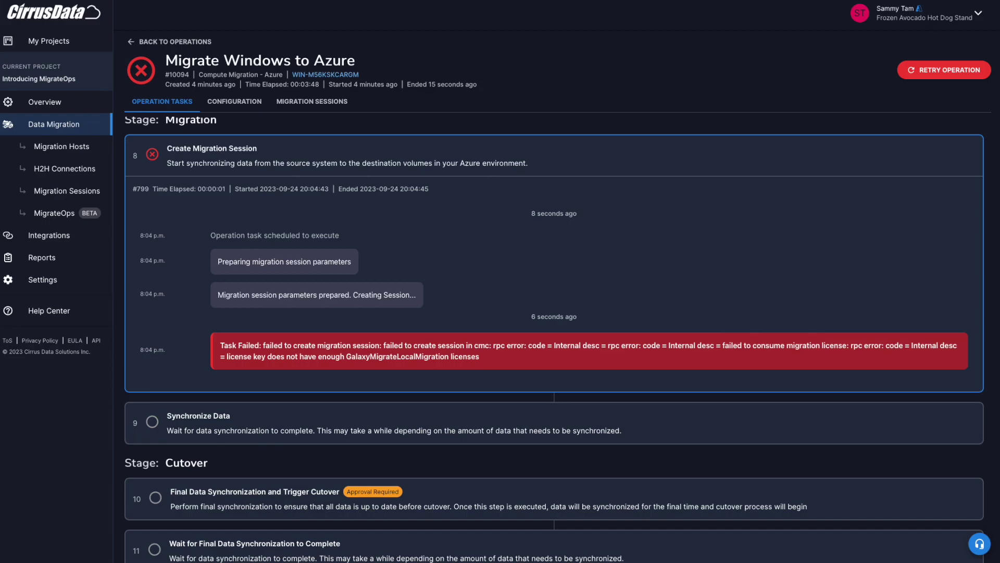
Open the user license from the account options and start a license export to the Introducing MigrateOps project
left_click(917, 13)
left_click(886, 64)
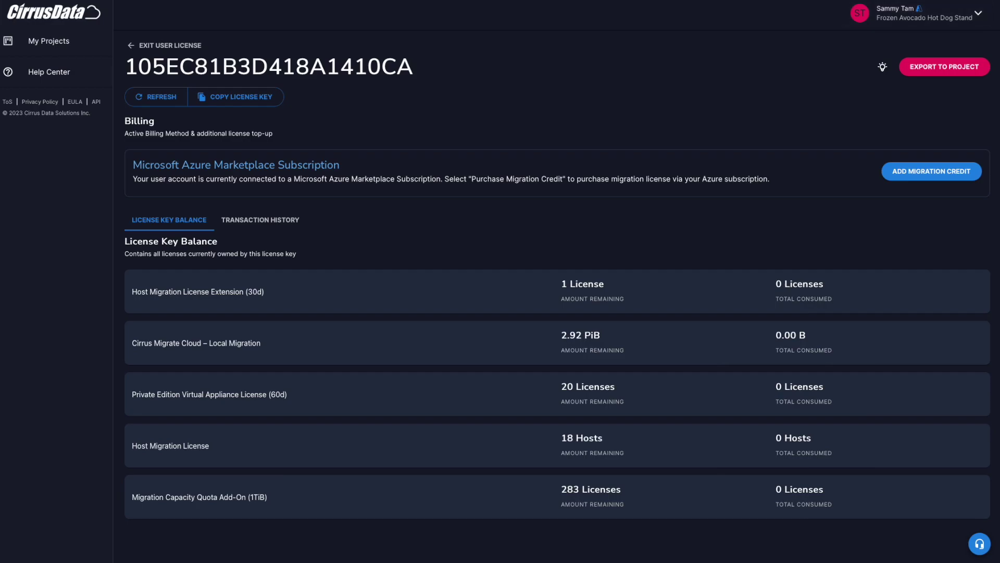
left_click(944, 67)
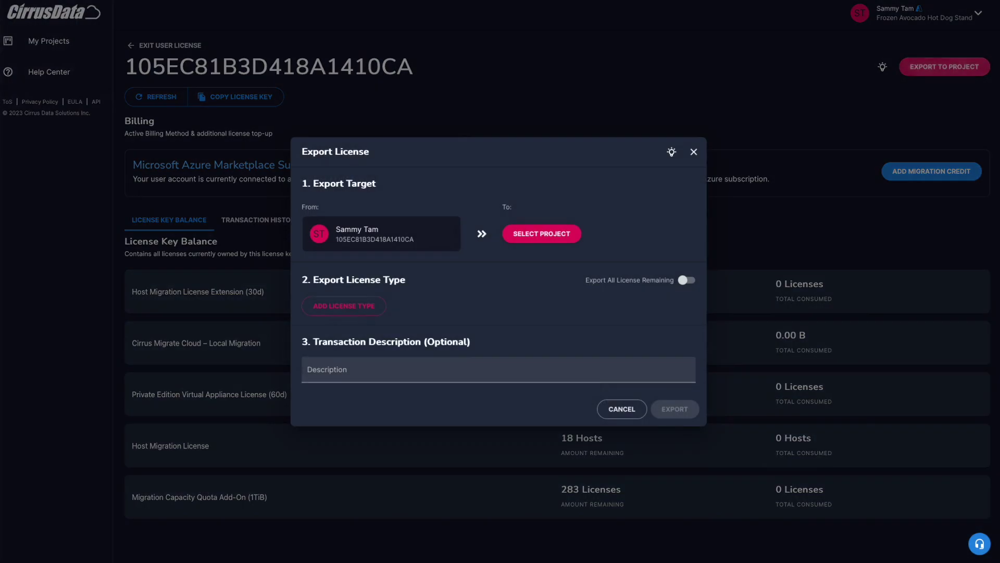
left_click(542, 232)
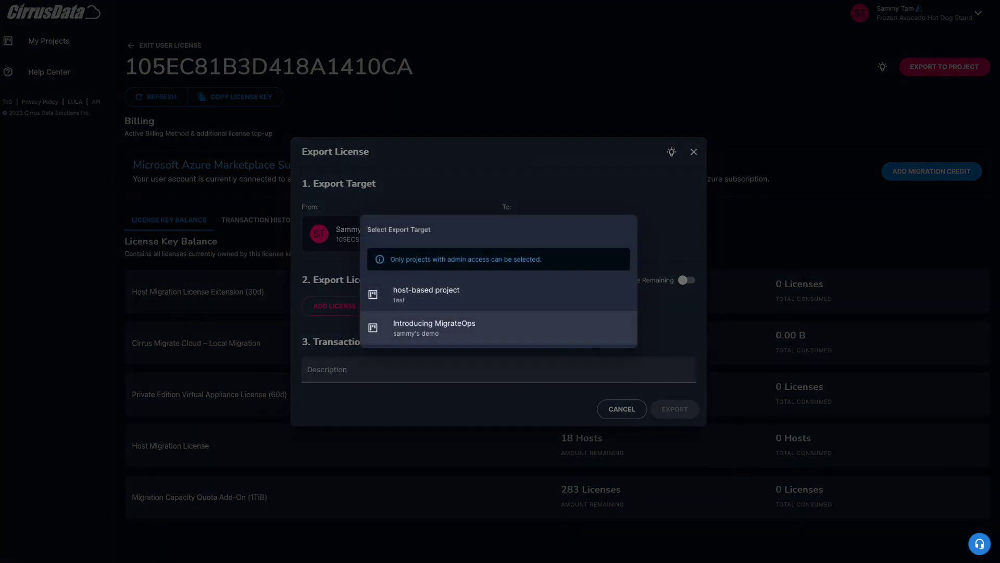
left_click(434, 327)
Add the Cirrus Migrate Cloud – Local Migration license type with an export amount of 1 and export it to the project
left_click(335, 305)
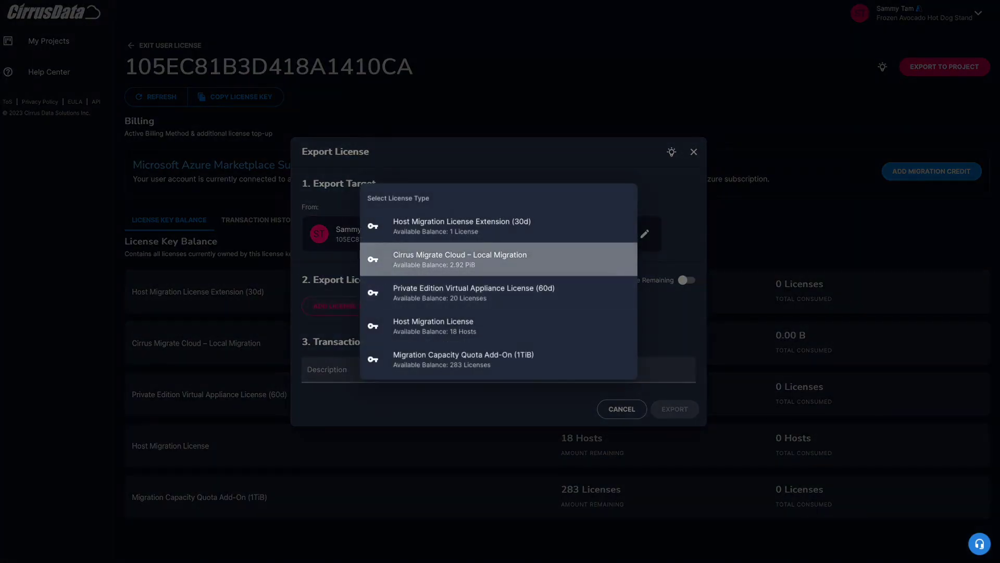
left_click(460, 259)
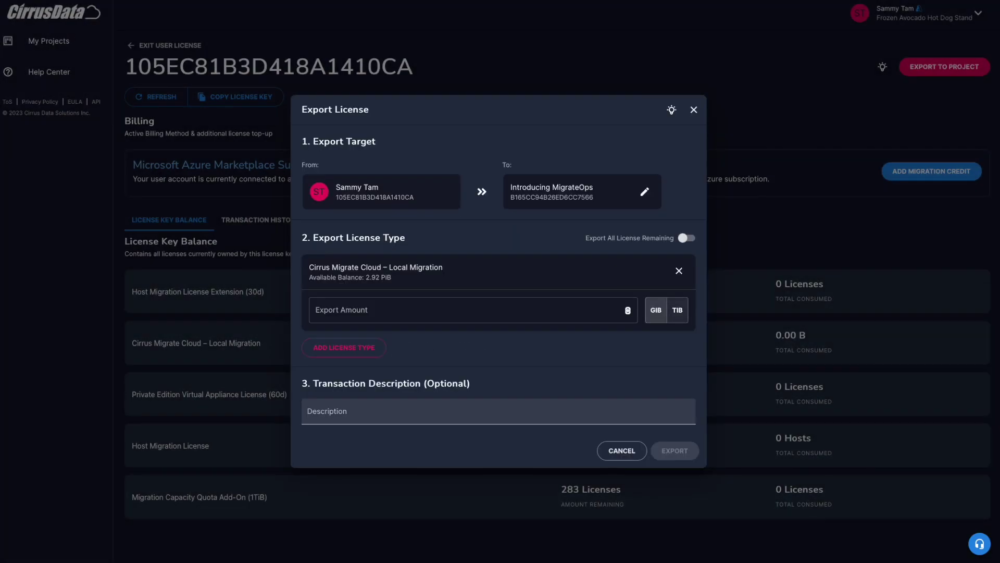
left_click(468, 305)
type("1")
key("Return")
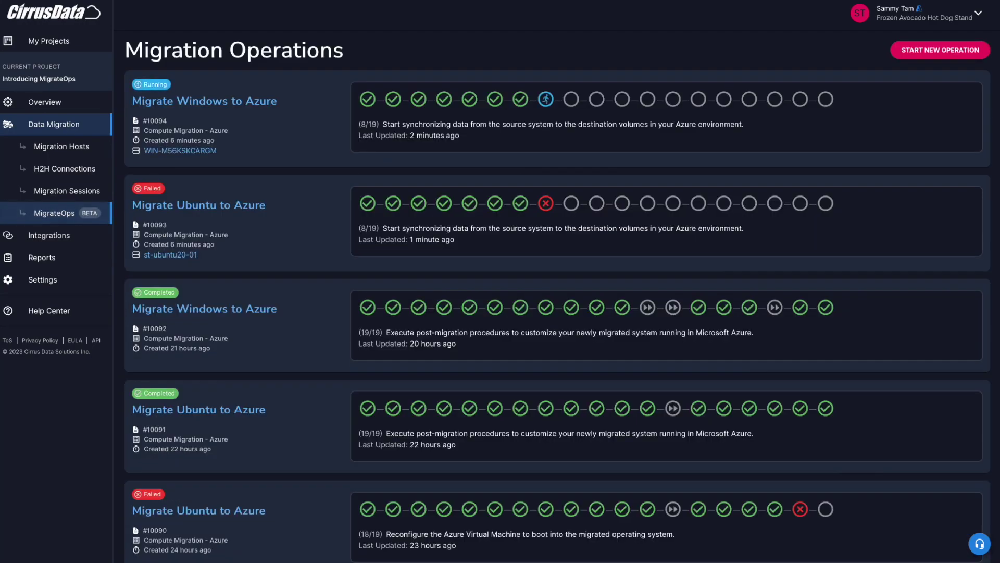
Switch to Microsoft Azure, refresh the target resource group's resources, and look up the Disks service to inspect the migration disks
left_click(189, 194)
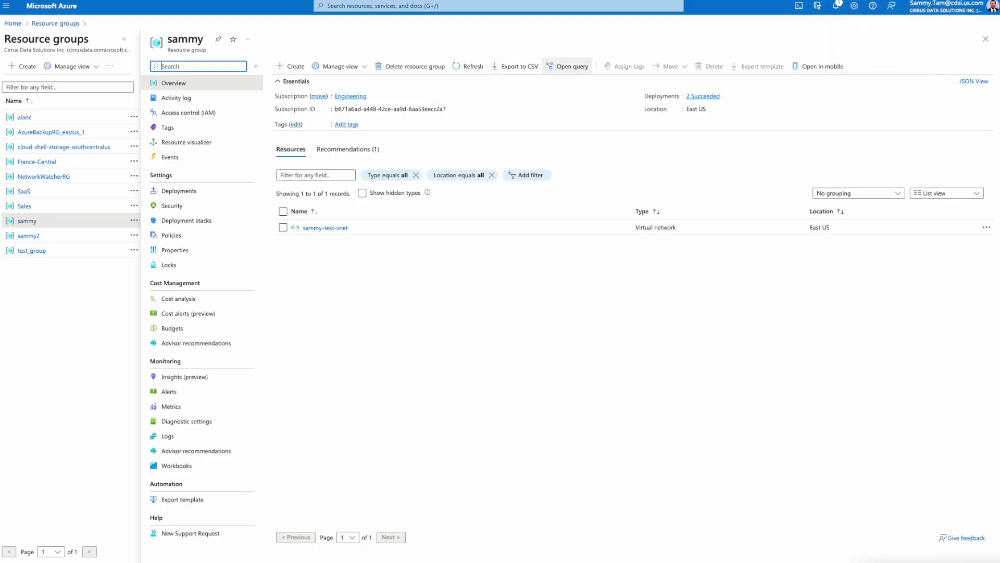
left_click(469, 66)
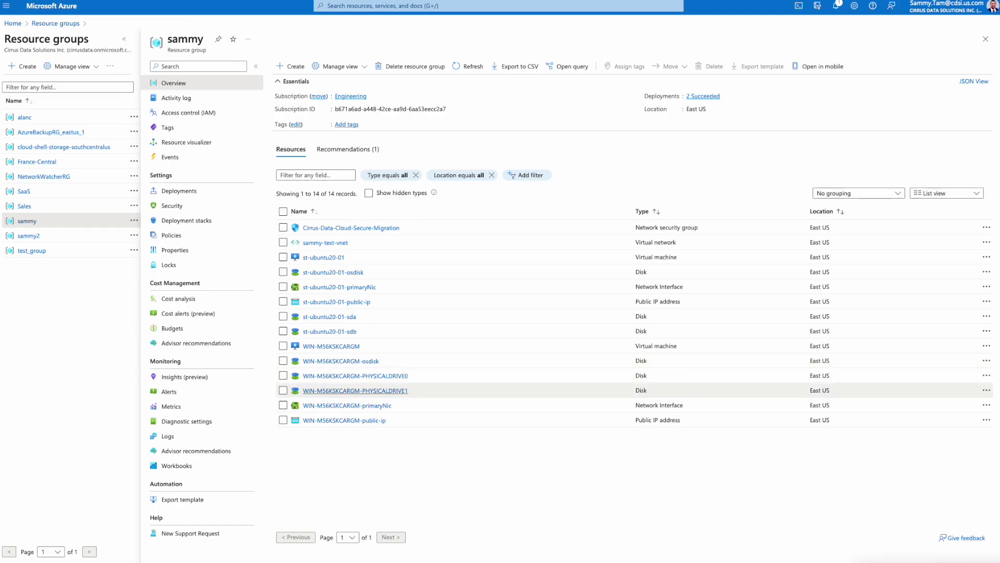
left_click(526, 6)
type("disks")
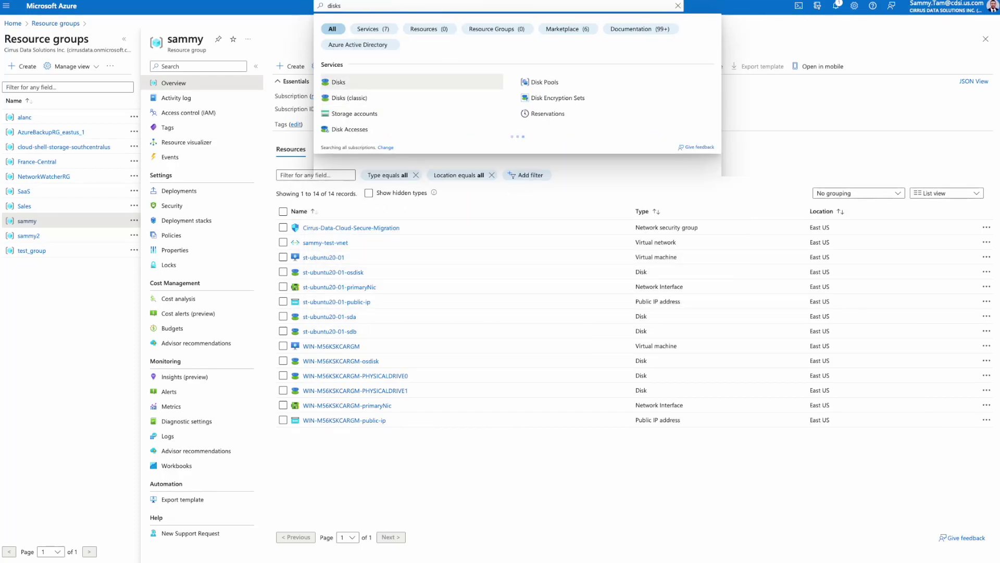
key("Return")
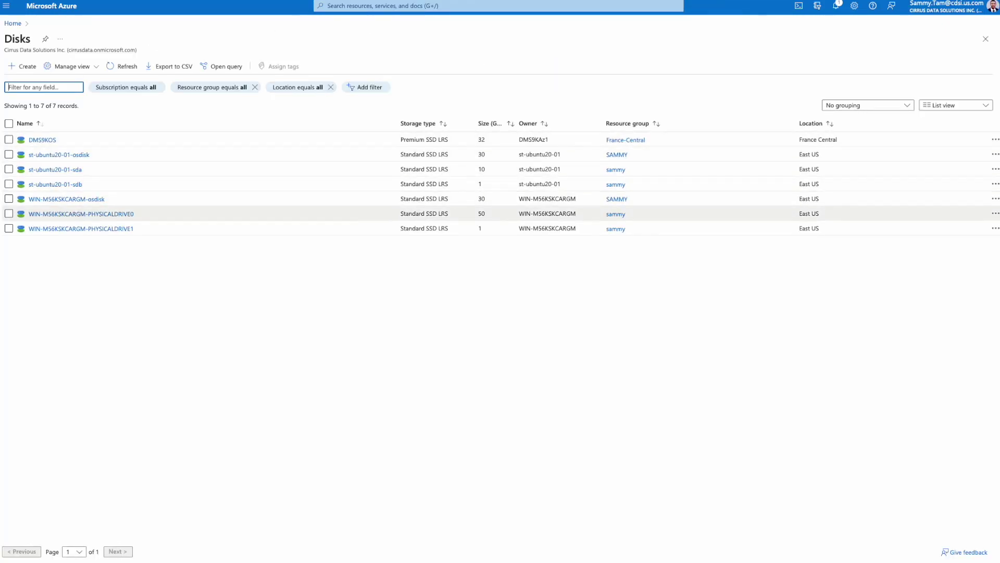
left_click(261, 228)
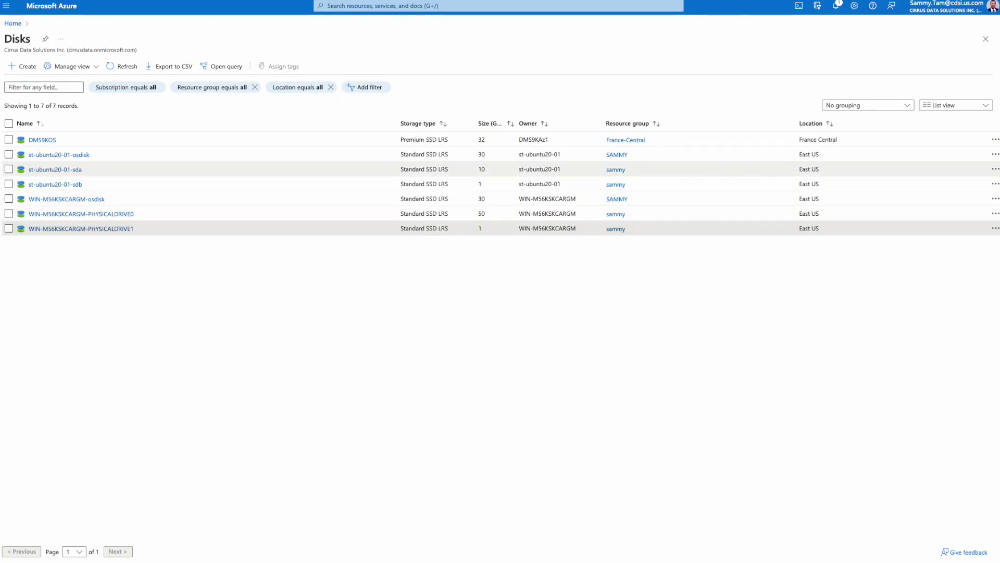
Switch to the Ubuntu source machine's terminal, run lsblk, and highlight the sda and sdb disks
key("super+Tab")
type("lsblk")
key("Return")
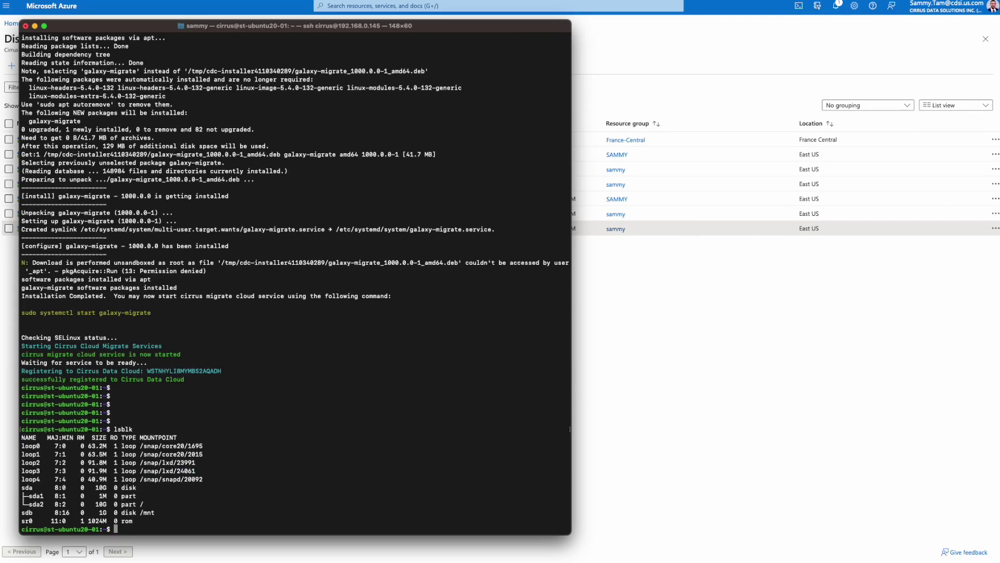
triple_click(101, 488)
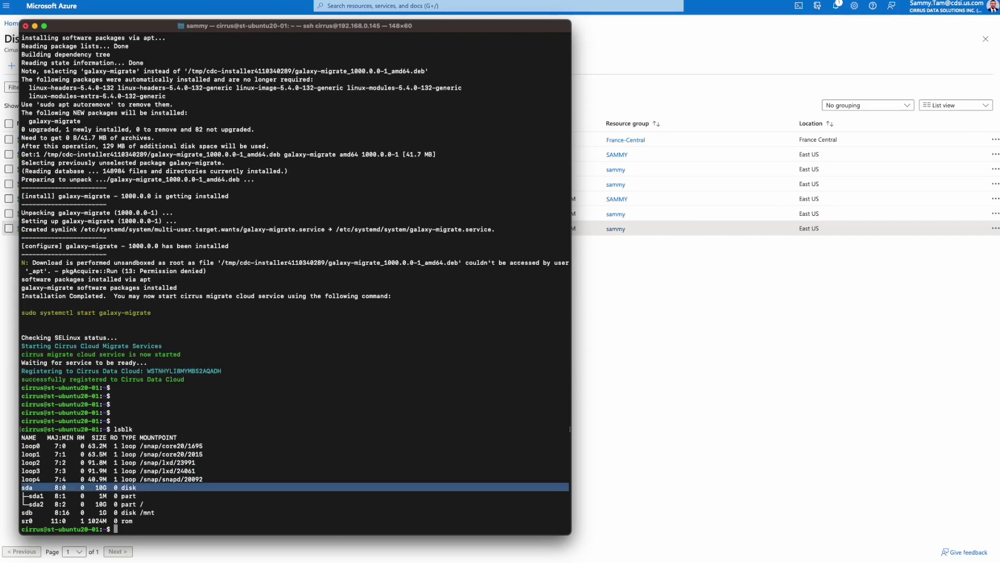
triple_click(101, 512)
Compare the Azure disks with Disk 0 and Disk 1 in the Windows source machine's Disk Management
key("super+Tab")
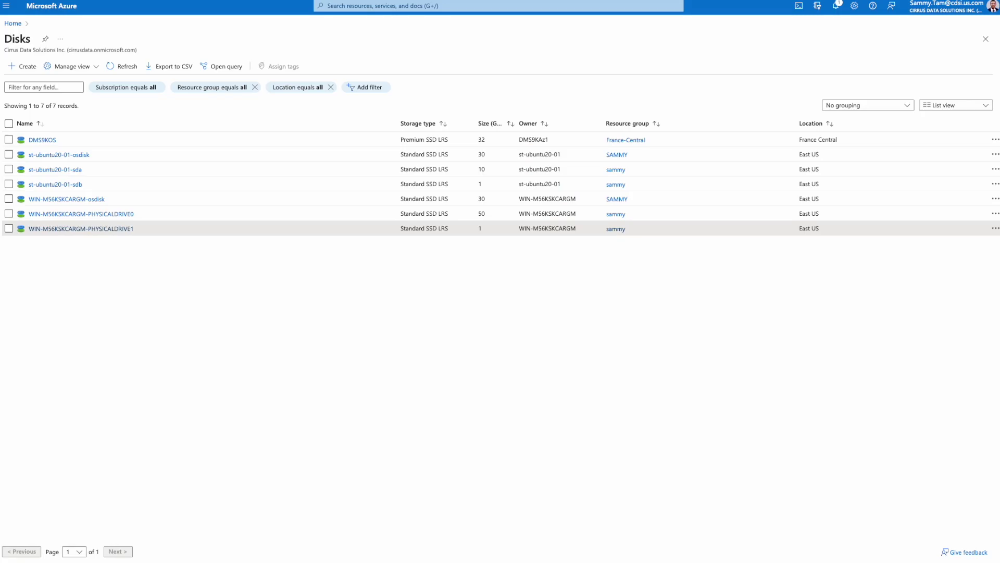
key("super+Tab")
key("alt+Tab")
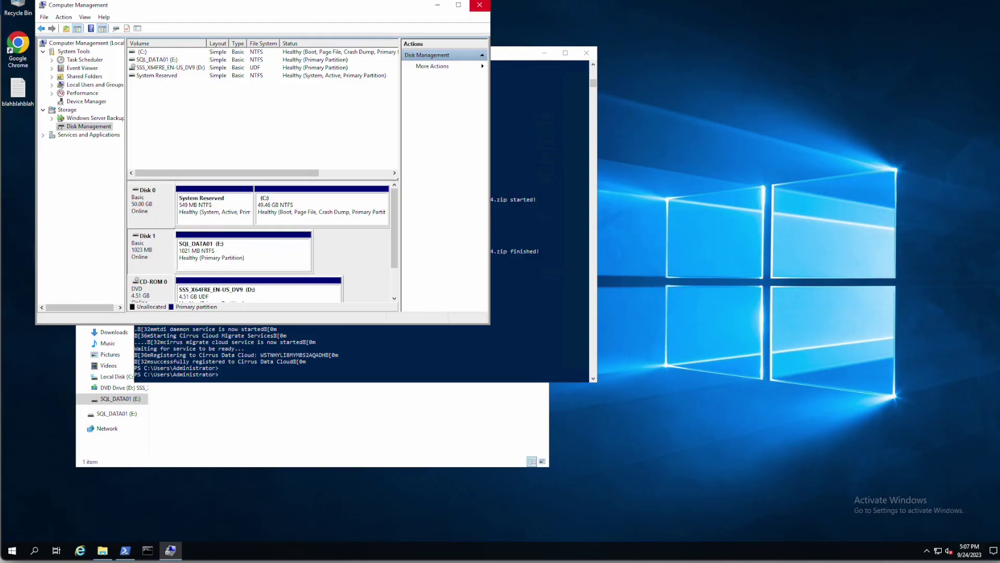
key("super+Tab")
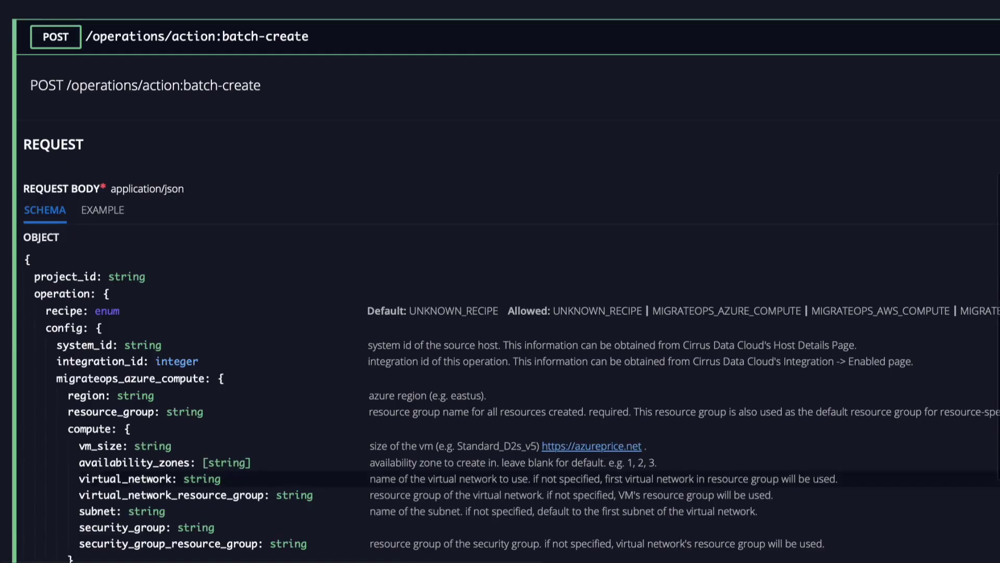
Review the Synchronize Data task log of the current Migrate Ubuntu to Azure operation, and view its migration sessions
scroll(500, 281, "down", 6)
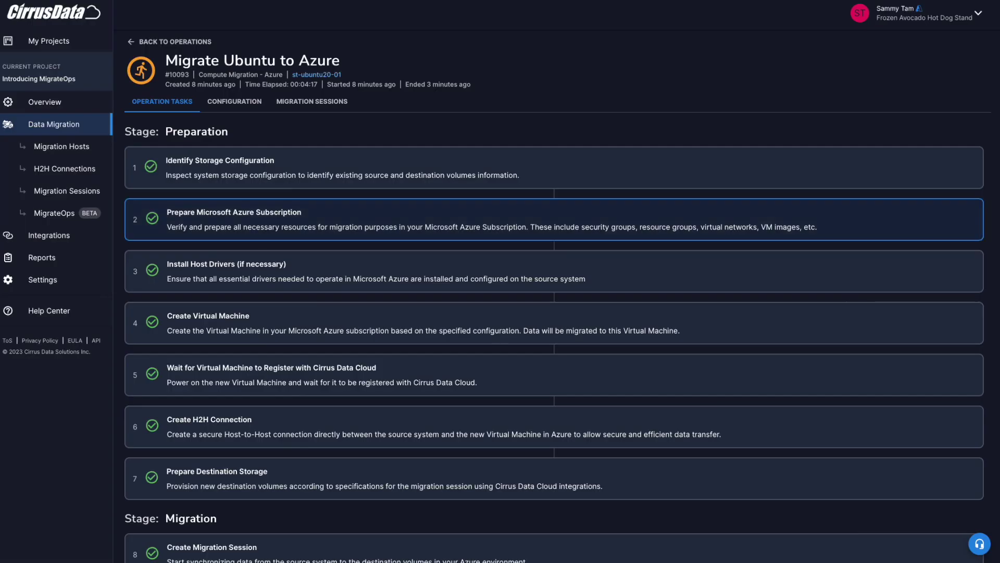
scroll(554, 339, "down", 5)
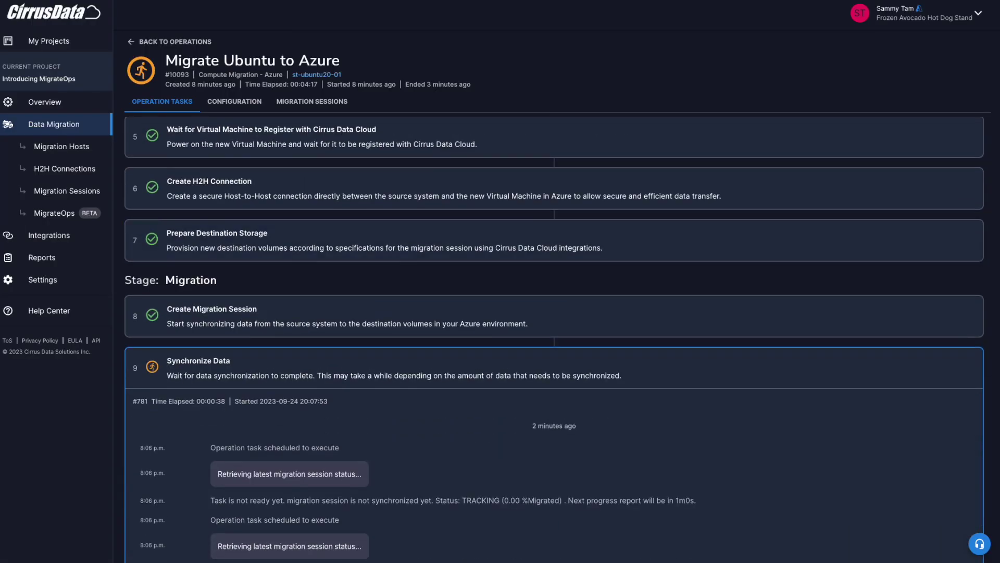
scroll(266, 383, "down", 6)
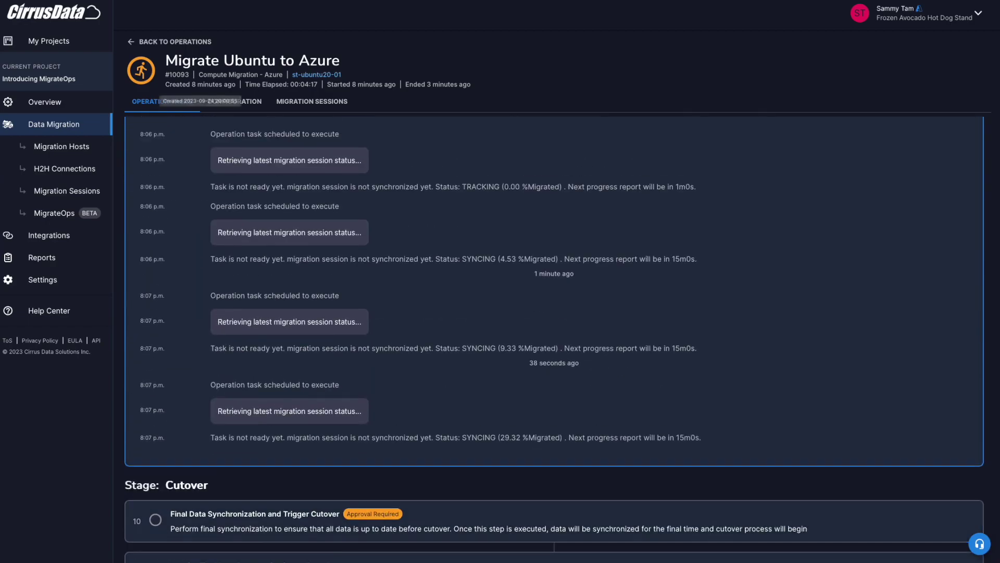
scroll(554, 339, "up", 2)
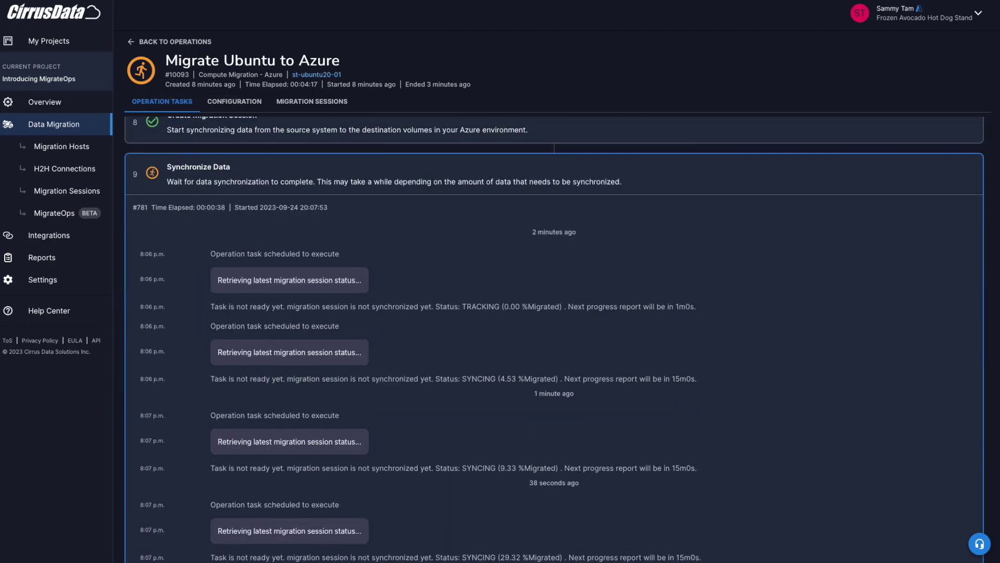
left_click(311, 101)
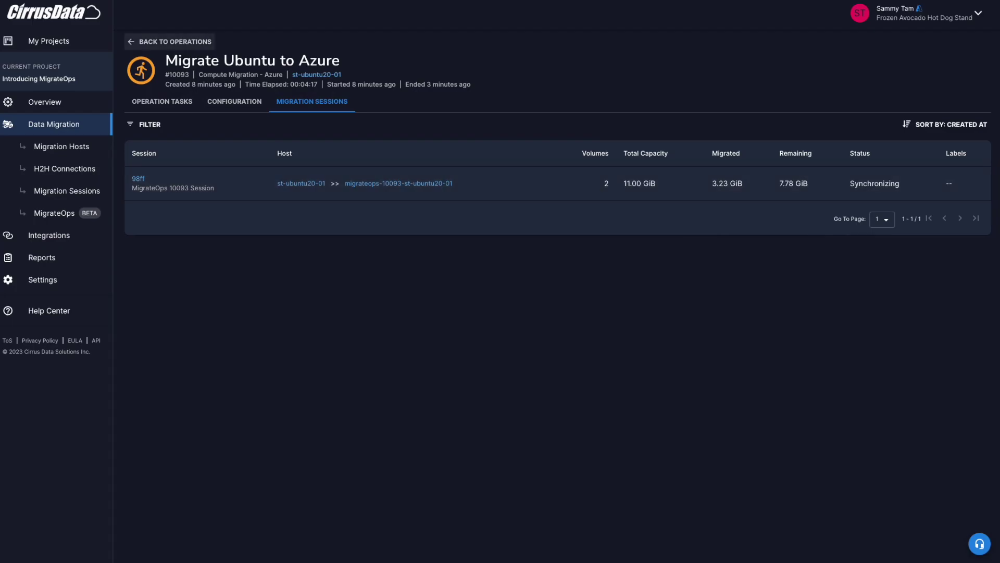
Open the newest Migrate Windows to Azure operation from the operations list and view its migration sessions
left_click(54, 213)
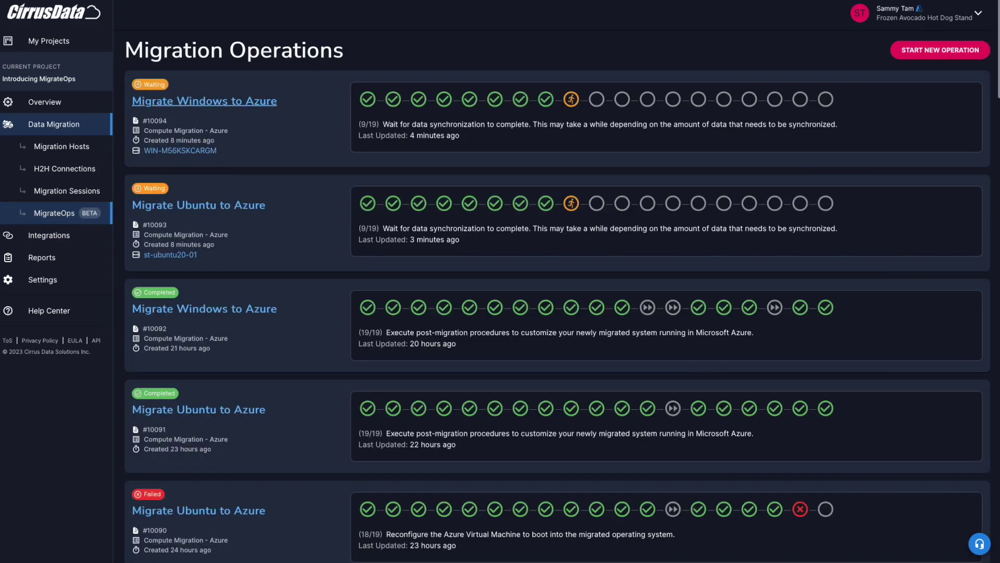
left_click(221, 102)
left_click(304, 103)
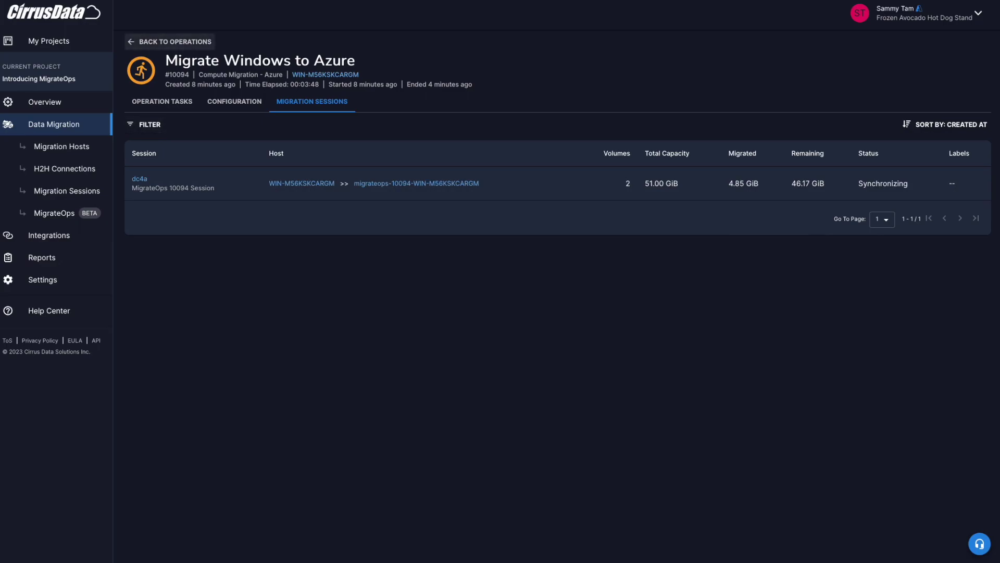
Return to the current Migrate Ubuntu to Azure operation and examine its Cutover tasks, including the approval for Final Data Synchronization and Trigger Cutover
left_click(172, 42)
left_click(233, 214)
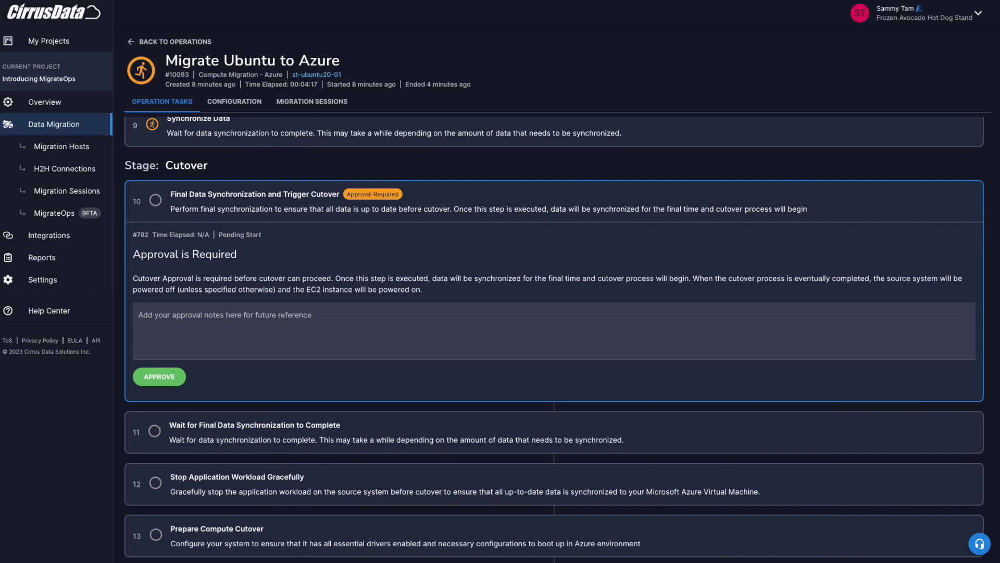
left_click(138, 319)
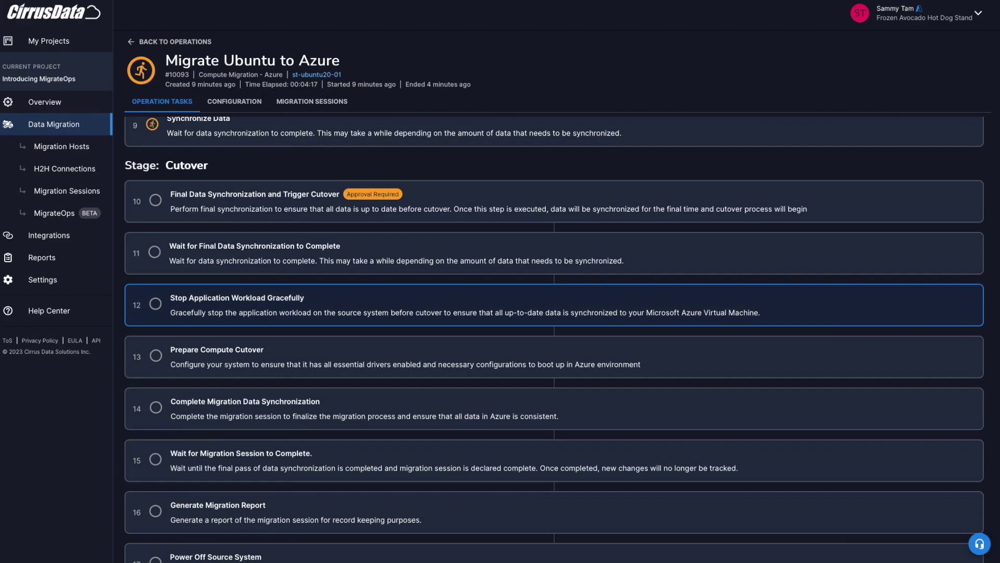
Review the remaining Cutover tasks of the current Migrate Ubuntu to Azure operation, through Post-Migration Operations
scroll(554, 303, "down", 2)
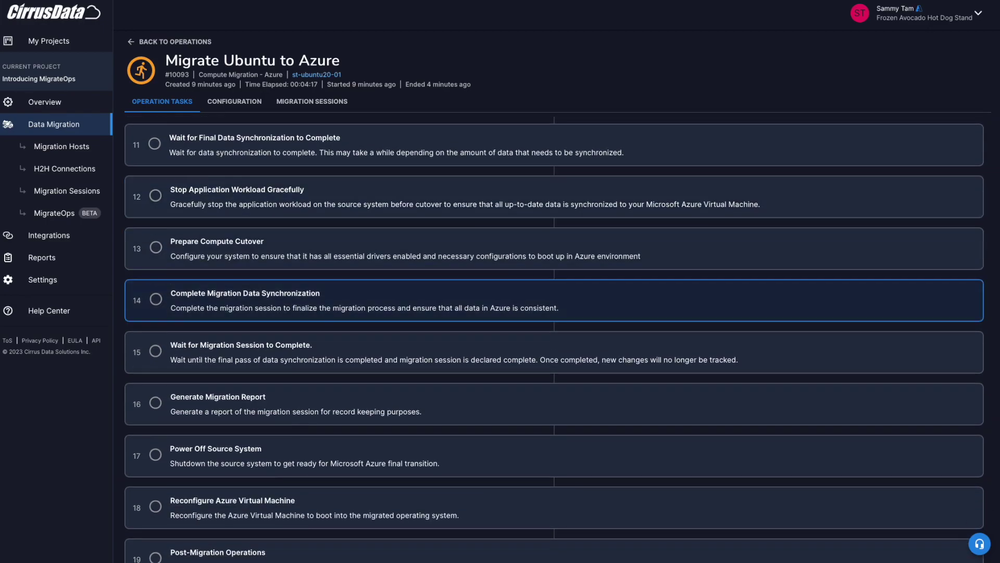
scroll(554, 300, "down", 1)
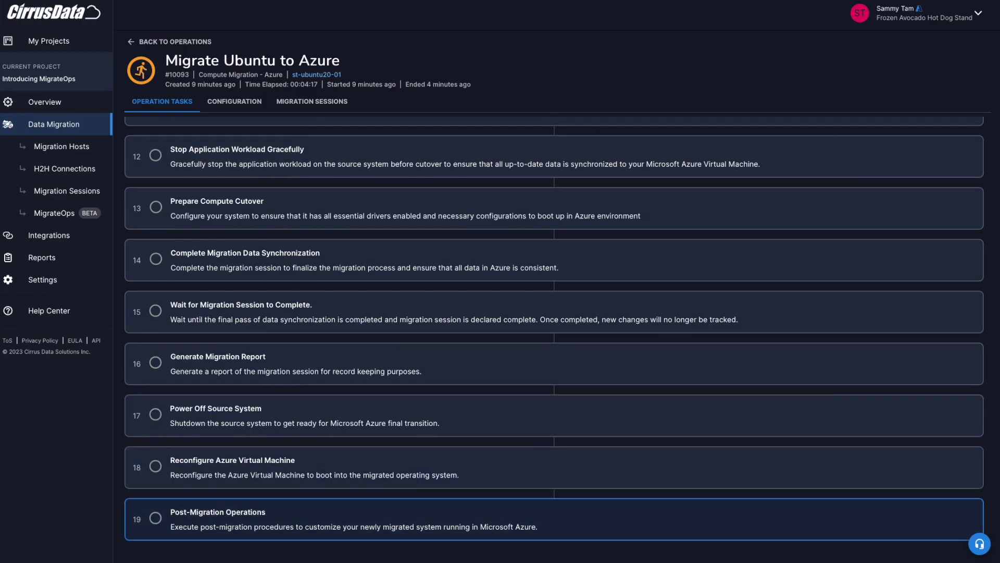
scroll(554, 312, "up", 3)
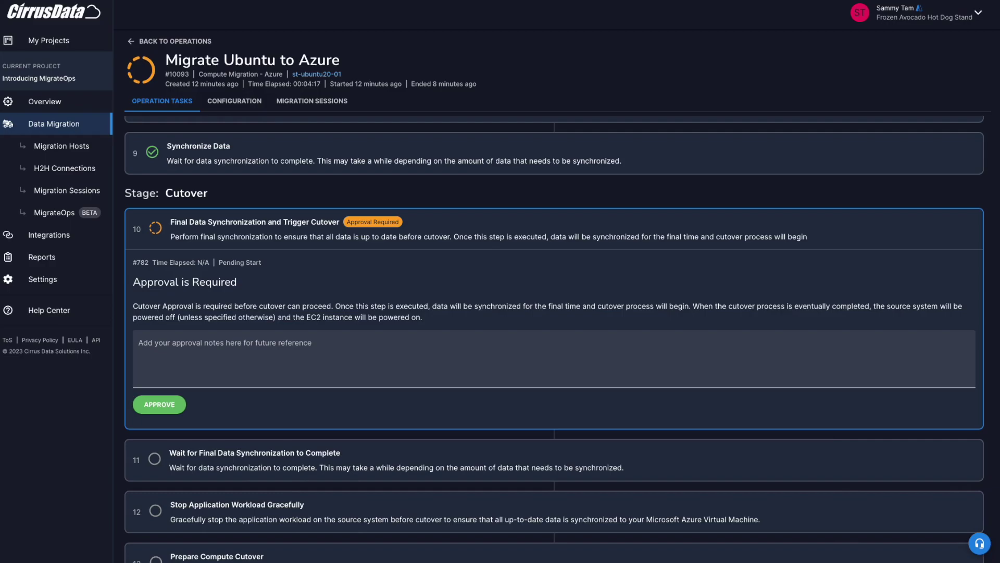
scroll(554, 339, "up", 10)
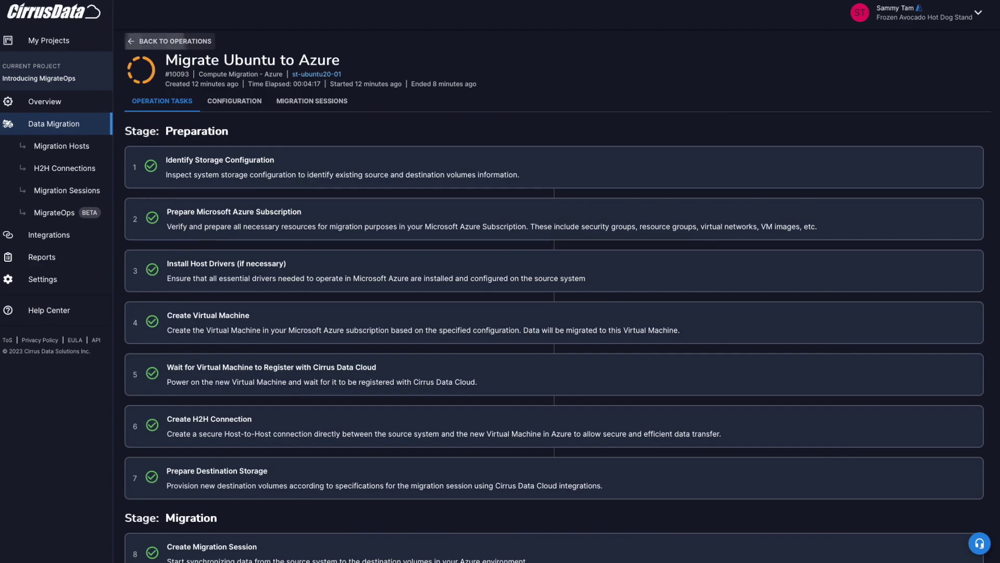
Open the migration session of the newest Migrate Windows to Azure operation from the operations list
left_click(175, 41)
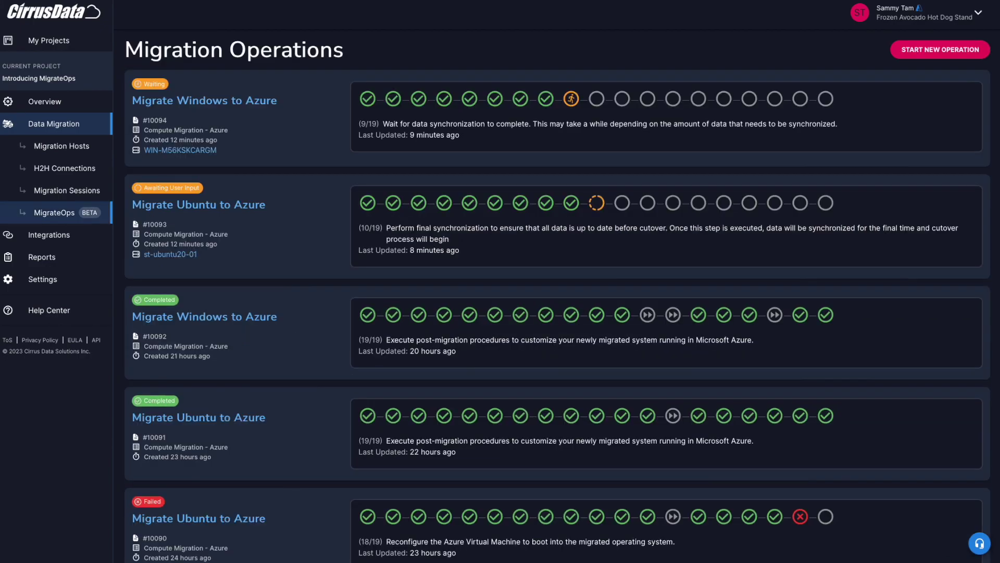
left_click(204, 100)
left_click(311, 101)
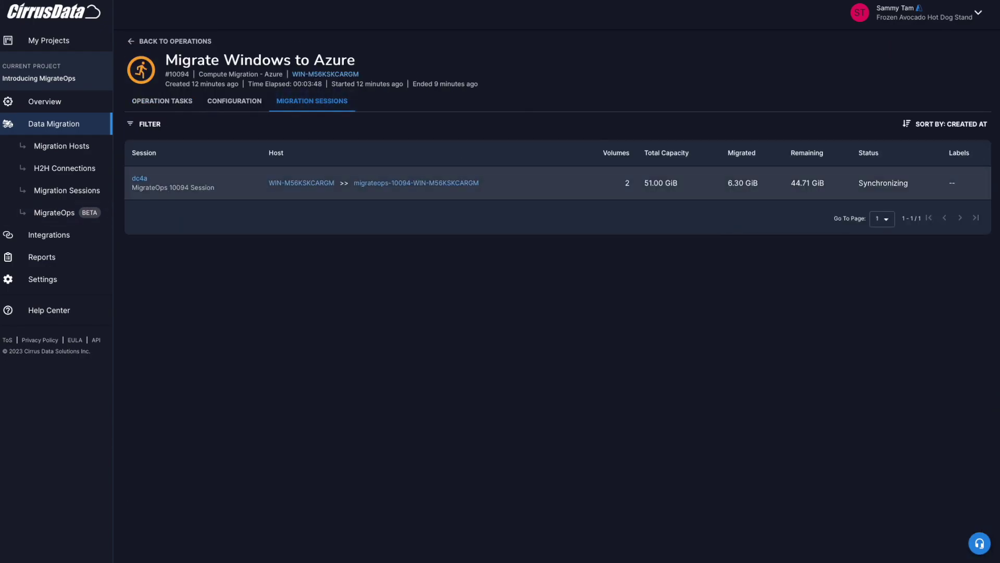
left_click(139, 179)
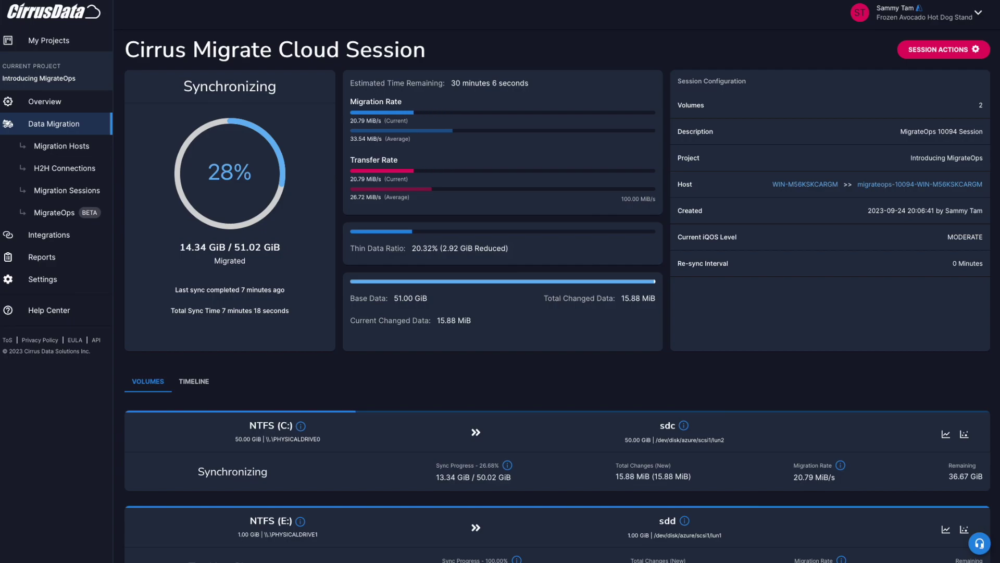
Check the session's volumes and view the Changed Data Map for the NTFS (C:) volume
scroll(556, 288, "down", 3)
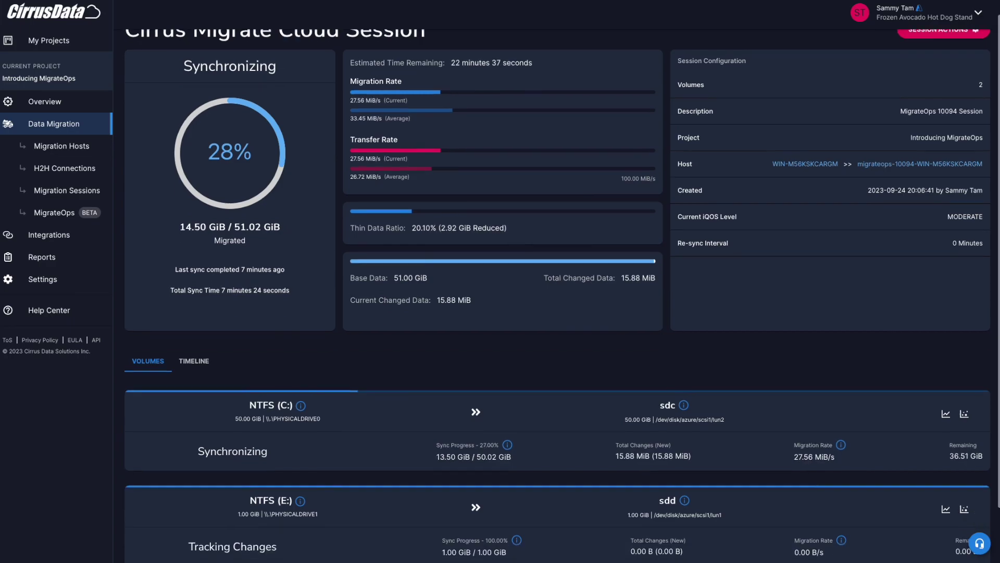
left_click(964, 347)
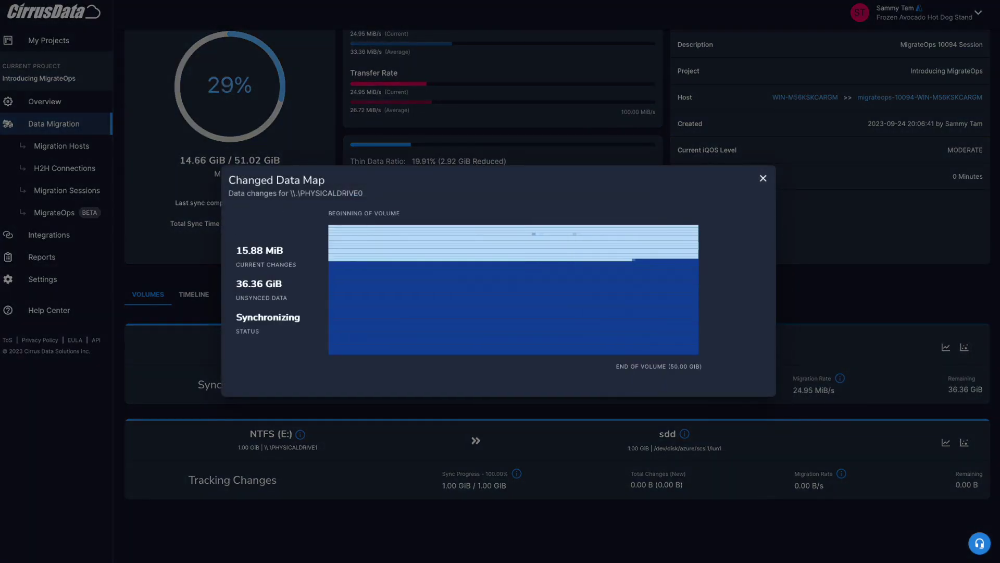
key("Escape")
scroll(557, 281, "up", 1)
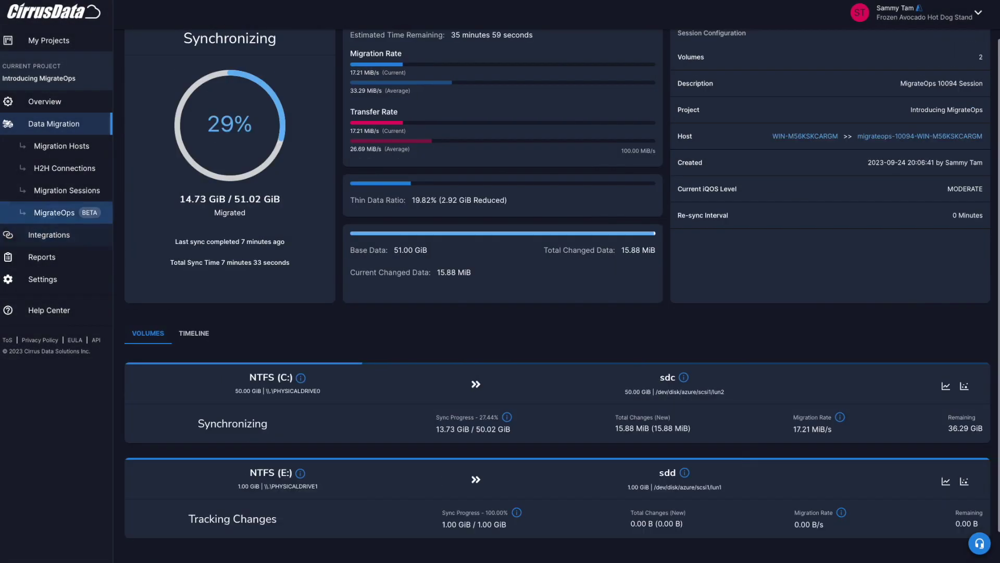
Return to the MigrateOps operations list and open the Migrate Ubuntu to Azure operation that is awaiting user input
left_click(54, 212)
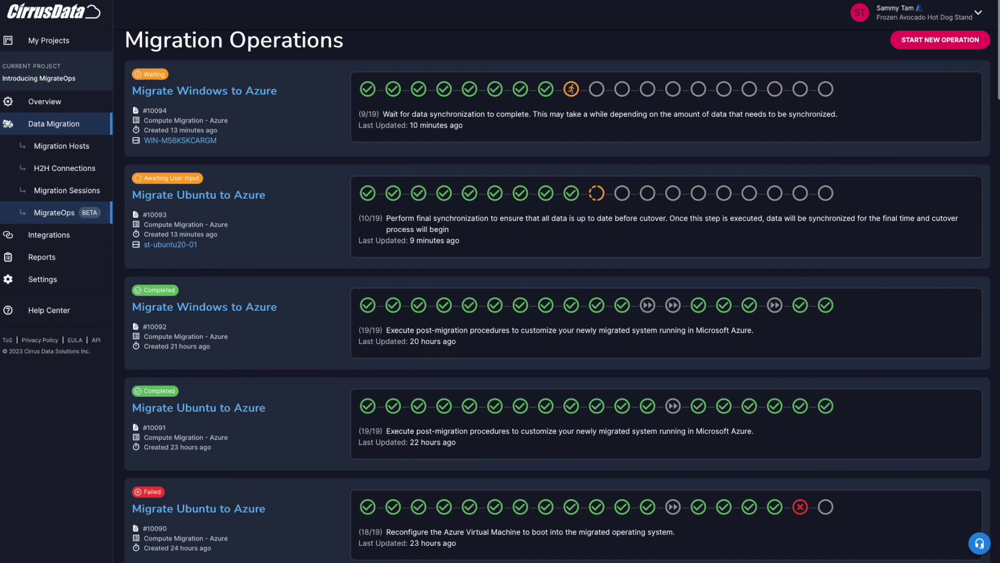
mouse_move(596, 193)
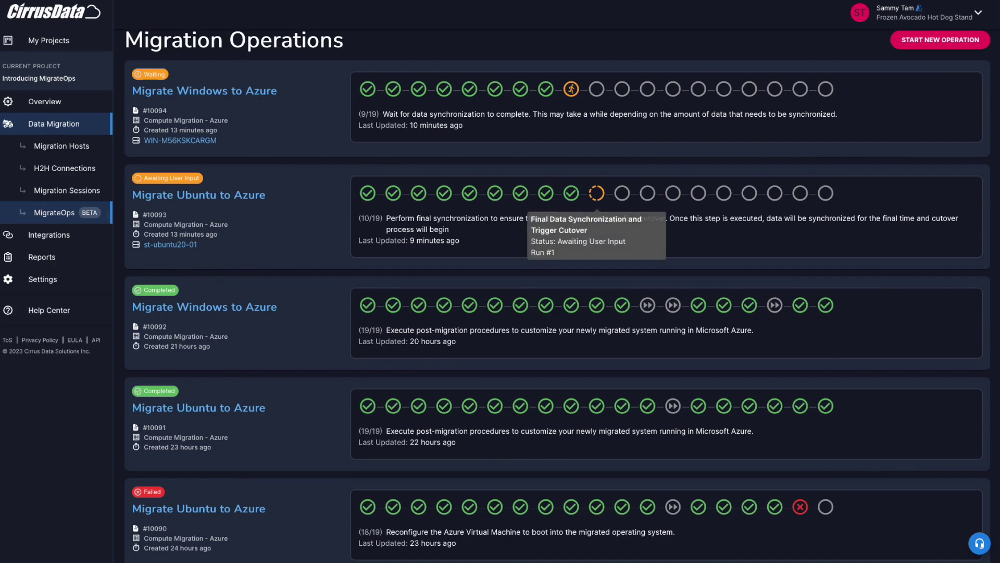
left_click(199, 195)
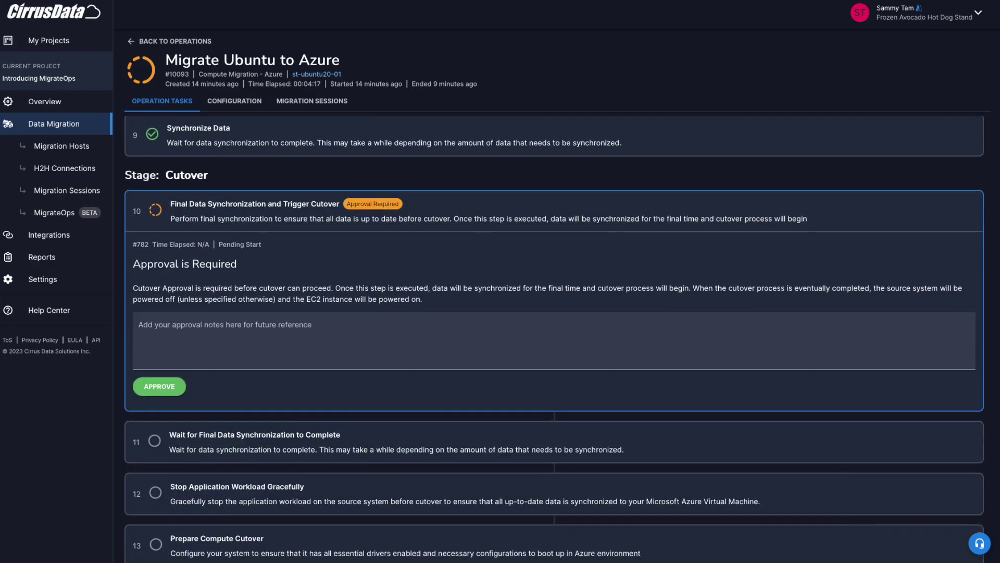
Approve Final Data Synchronization and Trigger Cutover with the note "approved. this is a demo. you can cutover anytime."
left_click(313, 336)
type("approved")
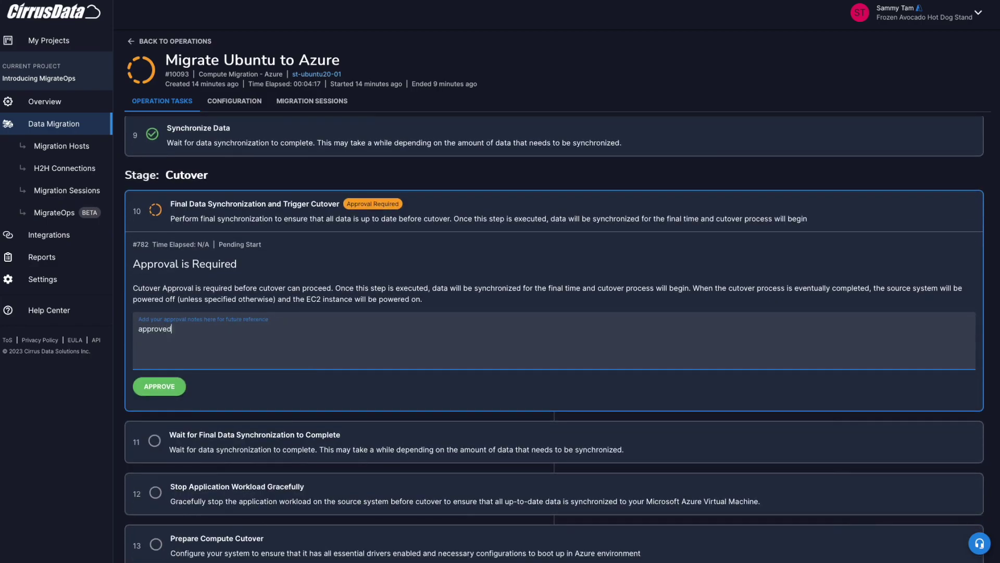
type(". this is a demo. you can cutover anytime.")
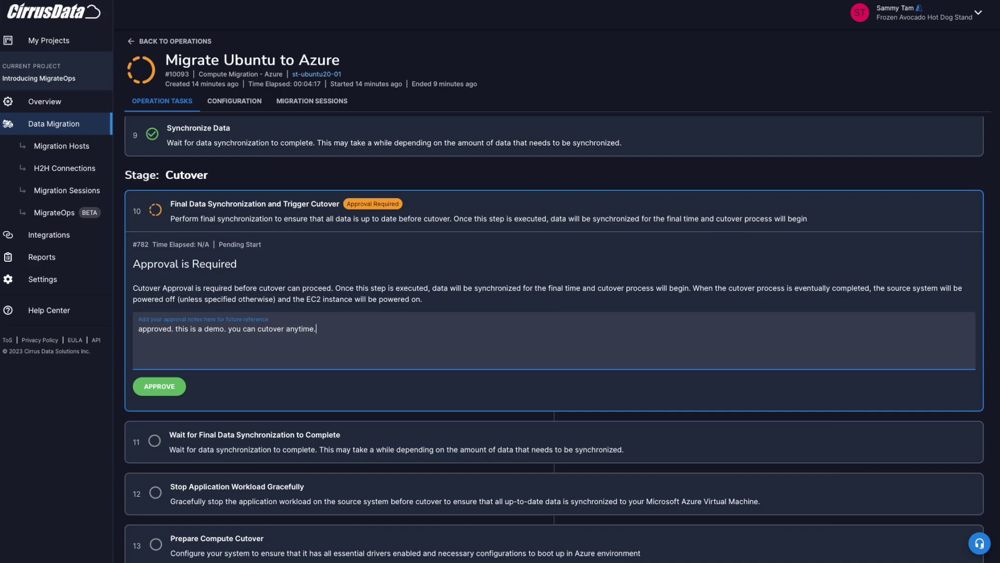
left_click(159, 386)
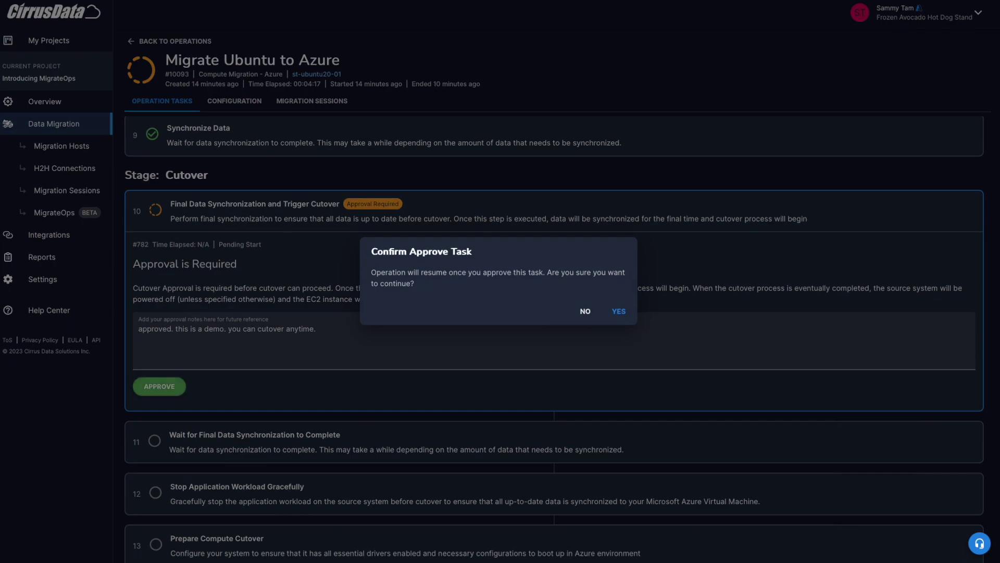
key("Return")
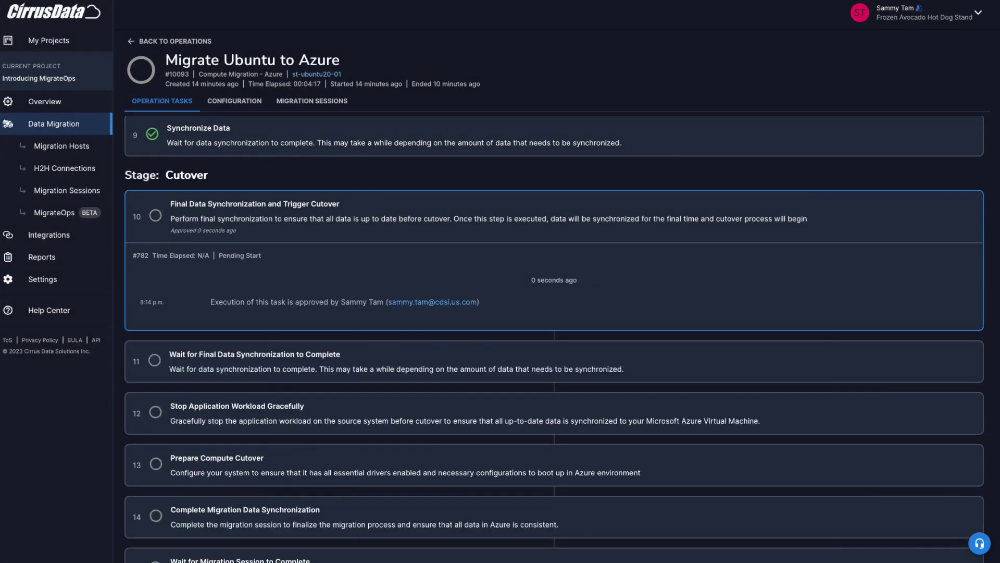
Switch to the Ubuntu source machine's terminal, list the home directory, and list the contents of /mnt
mouse_move(917, 561)
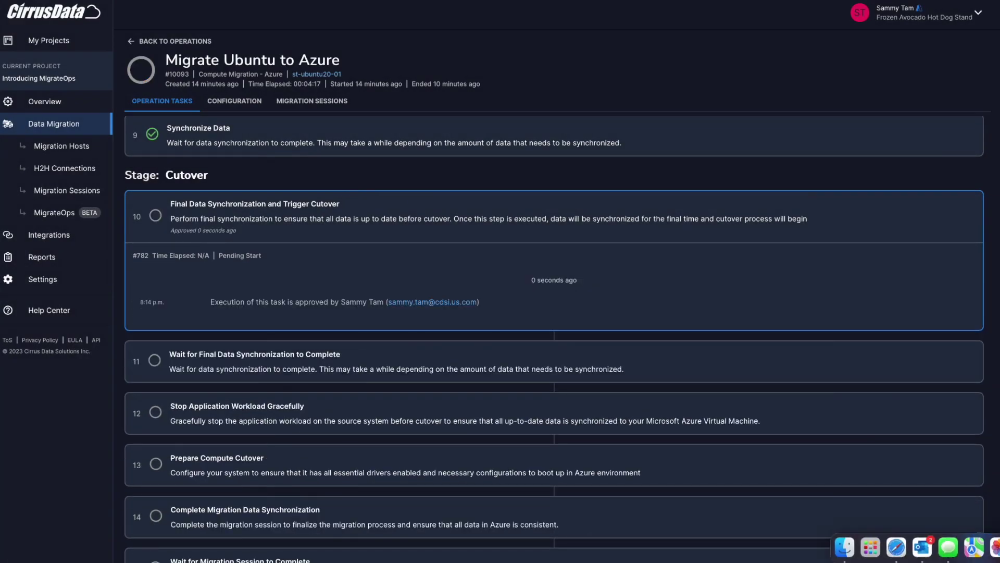
key("super+Tab")
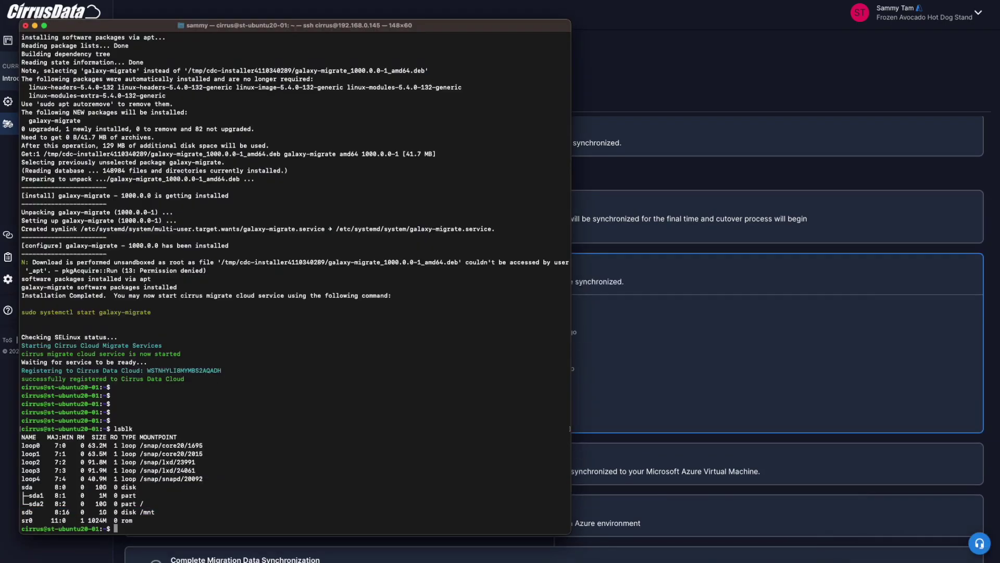
key("Return")
key("Return")
type("ll")
key("Return")
type("cd /mnt")
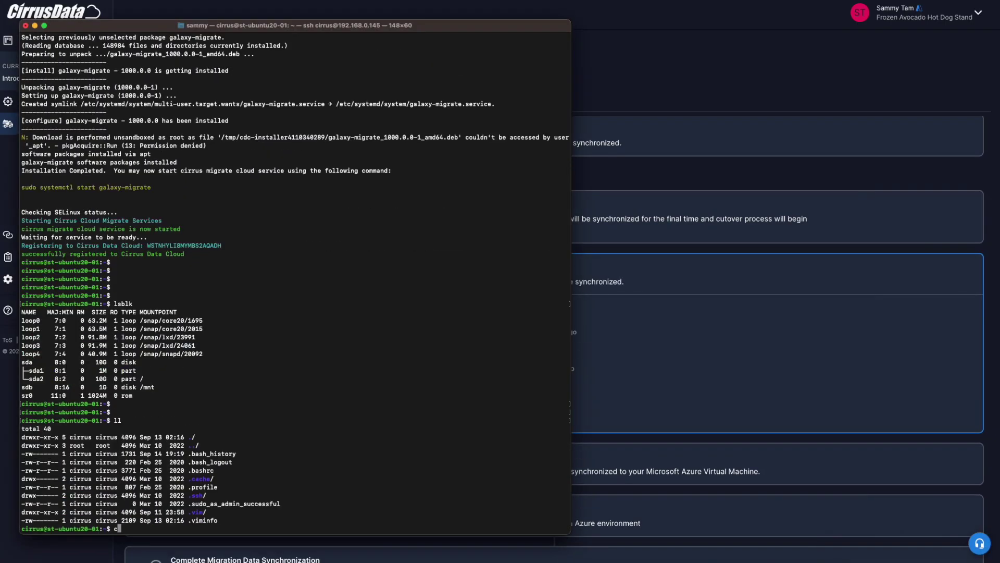
key("Return")
type("ll")
key("Return")
Create an empty file named i-m-migrating in /mnt with sudo touch, supplying the account password
type("sudo touch")
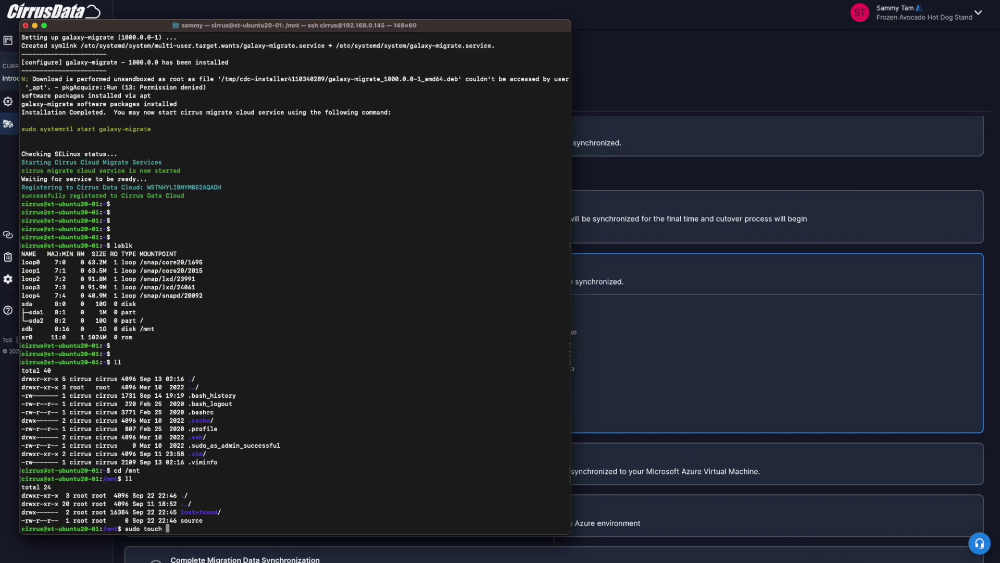
type("i-m-migr")
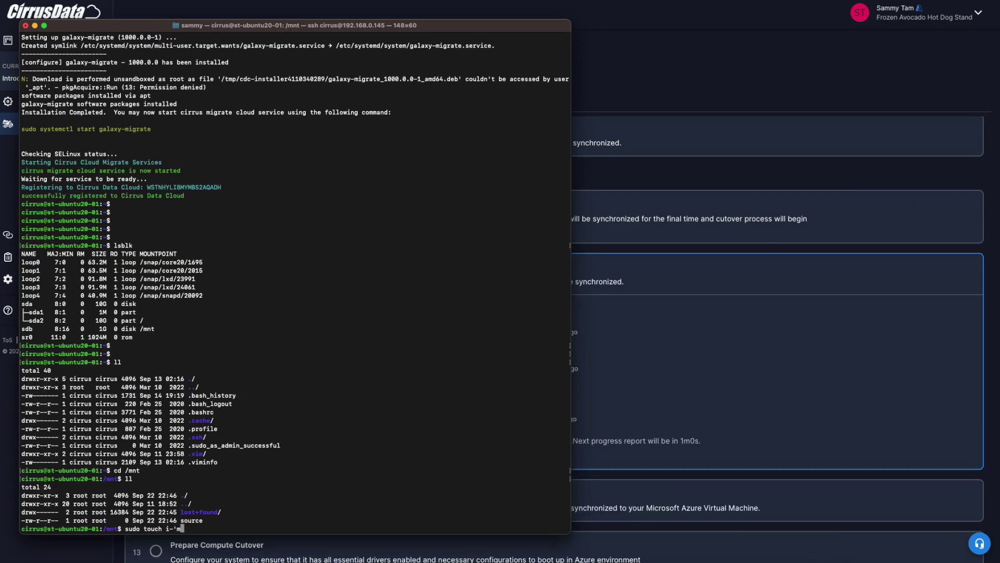
type("ating")
key("Return")
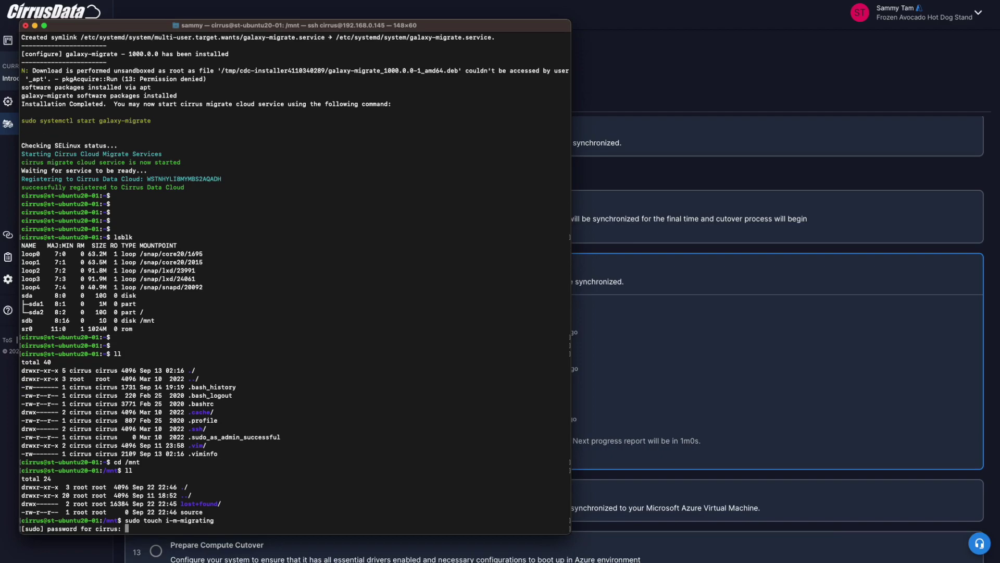
key("Return")
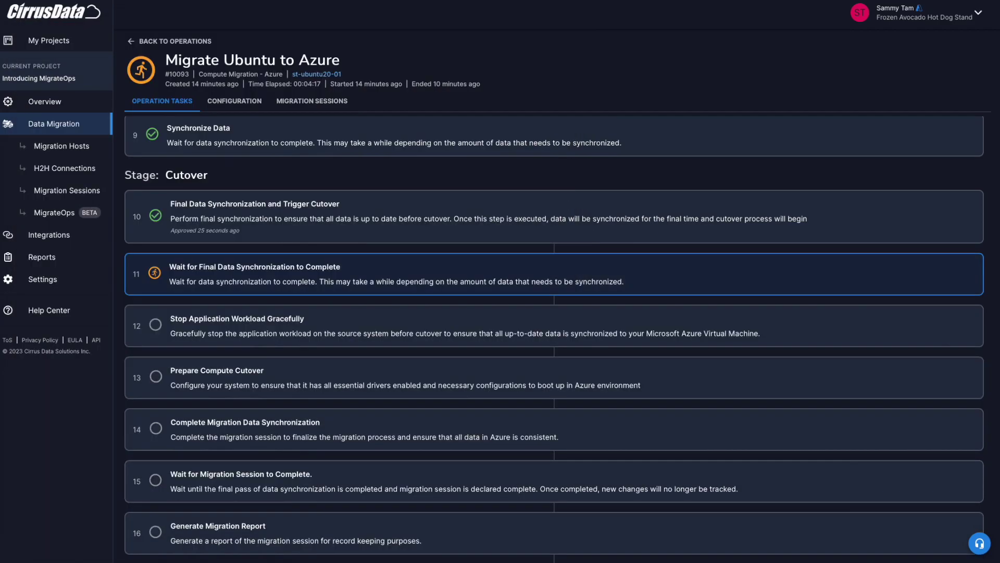
Return to the Migrate Ubuntu to Azure operation in the browser and review the logs of its Preparation tasks
scroll(554, 338, "up", 10)
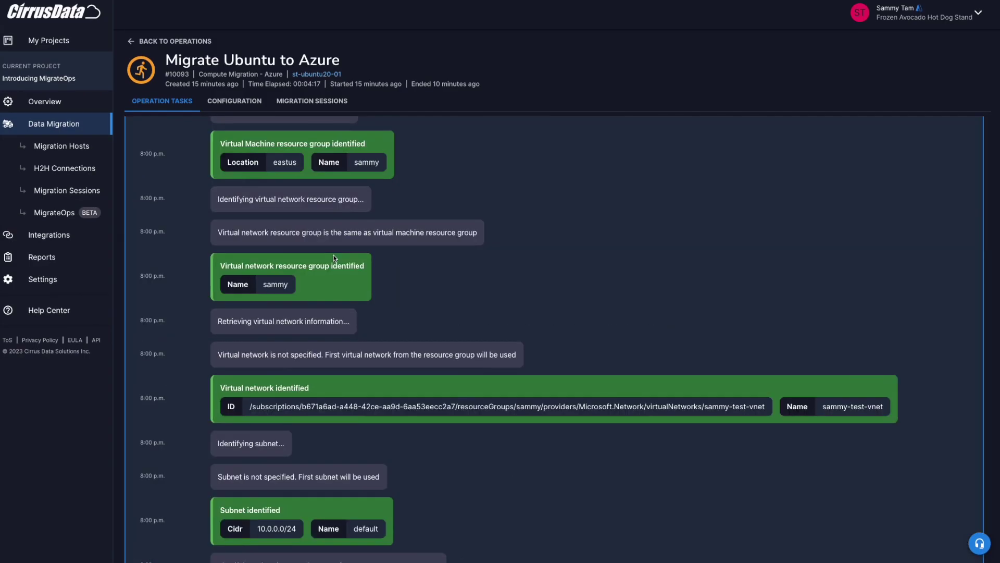
scroll(333, 255, "down", 8)
scroll(554, 339, "down", 6)
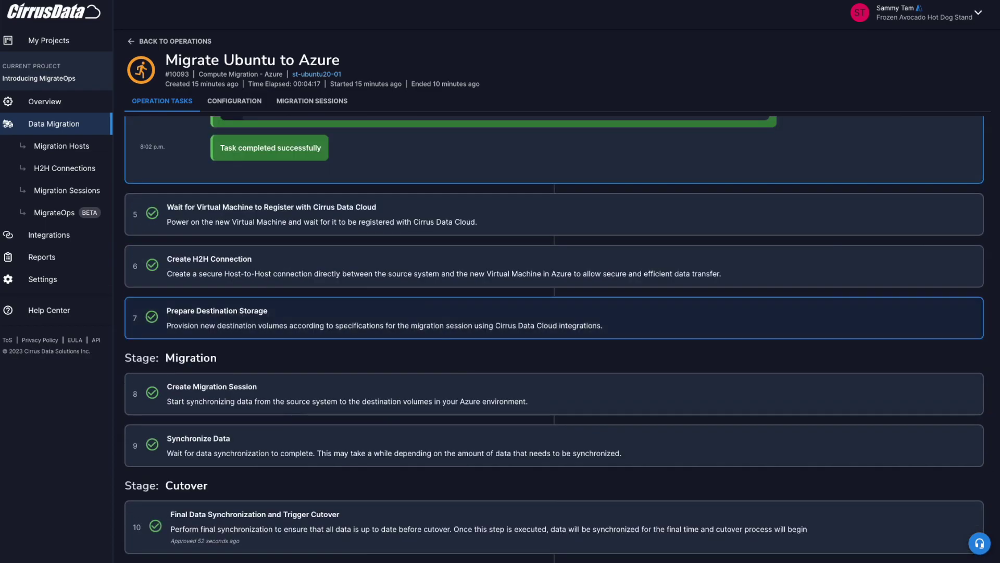
scroll(376, 396, "up", 15)
scroll(377, 399, "down", 10)
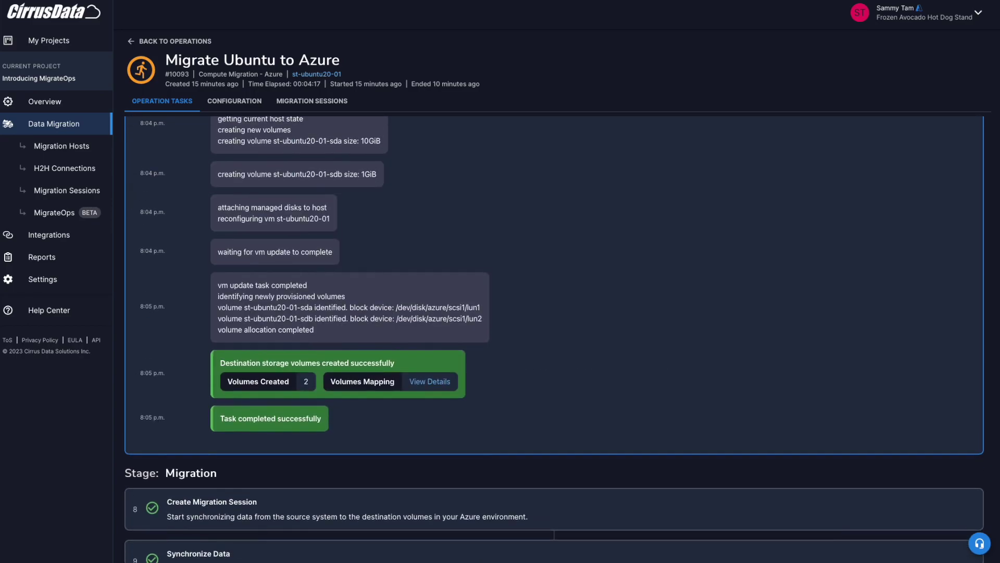
View the Volumes Mapping details in the Prepare Destination Storage task and reread that task's log
left_click(430, 381)
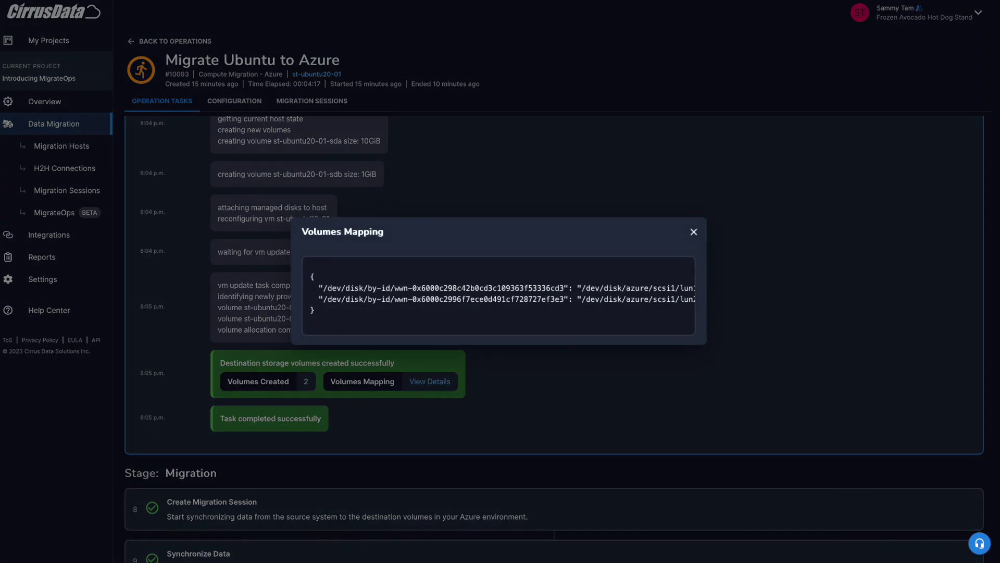
left_click(693, 231)
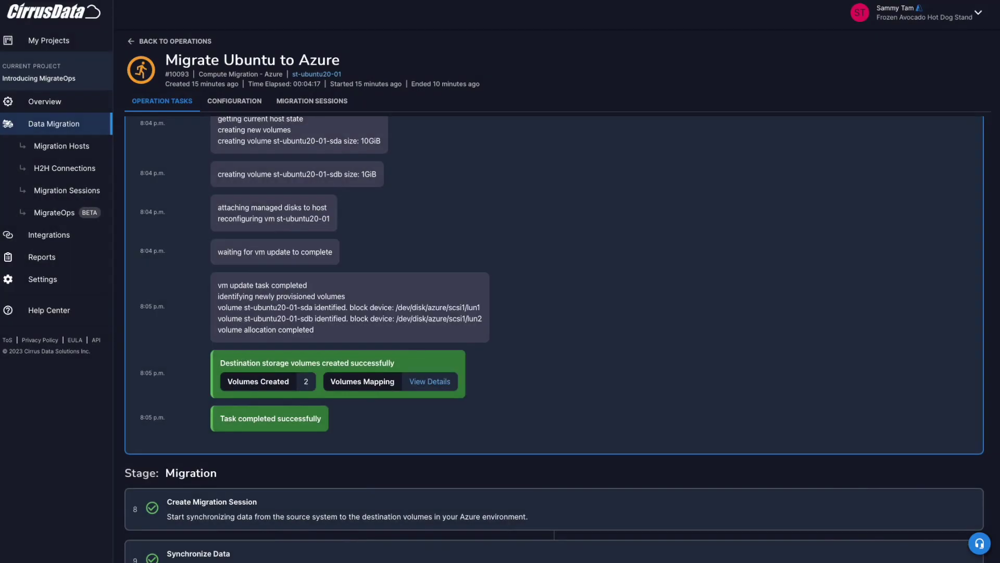
scroll(693, 231, "up", 5)
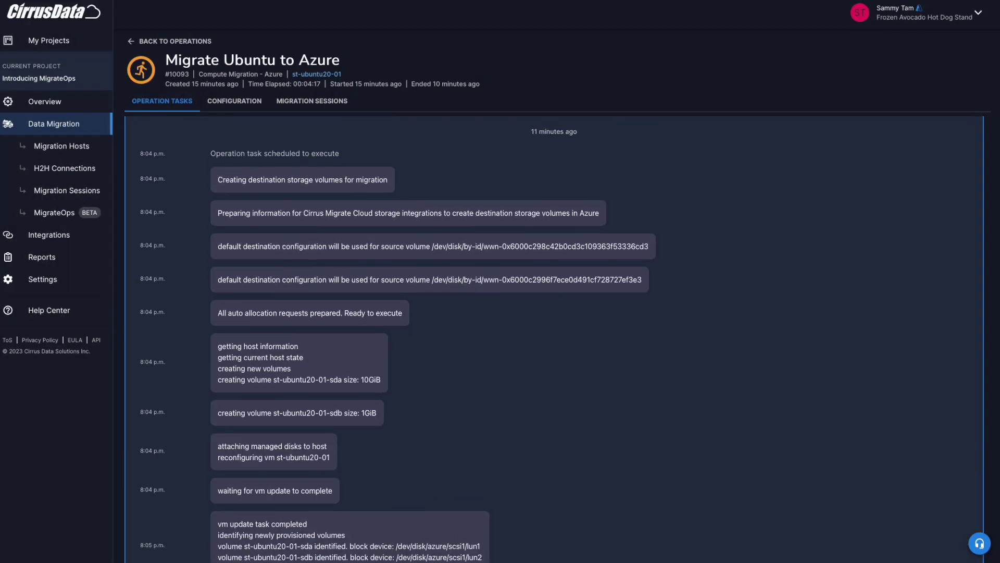
scroll(555, 339, "down", 5)
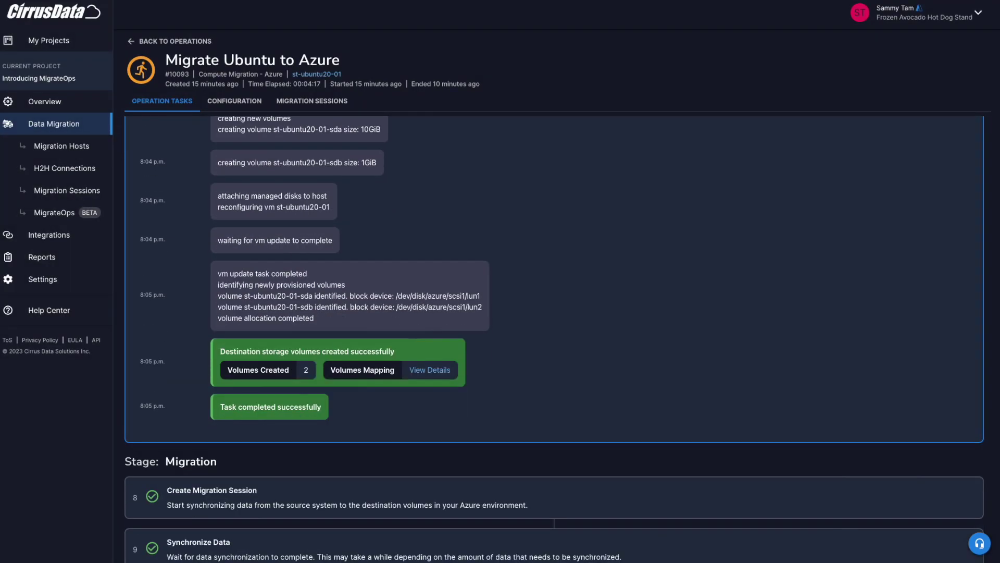
Check the progress of the Ubuntu operation's Migration and Cutover tasks, including Prepare Compute Cutover
scroll(555, 339, "down", 10)
scroll(555, 339, "up", 1)
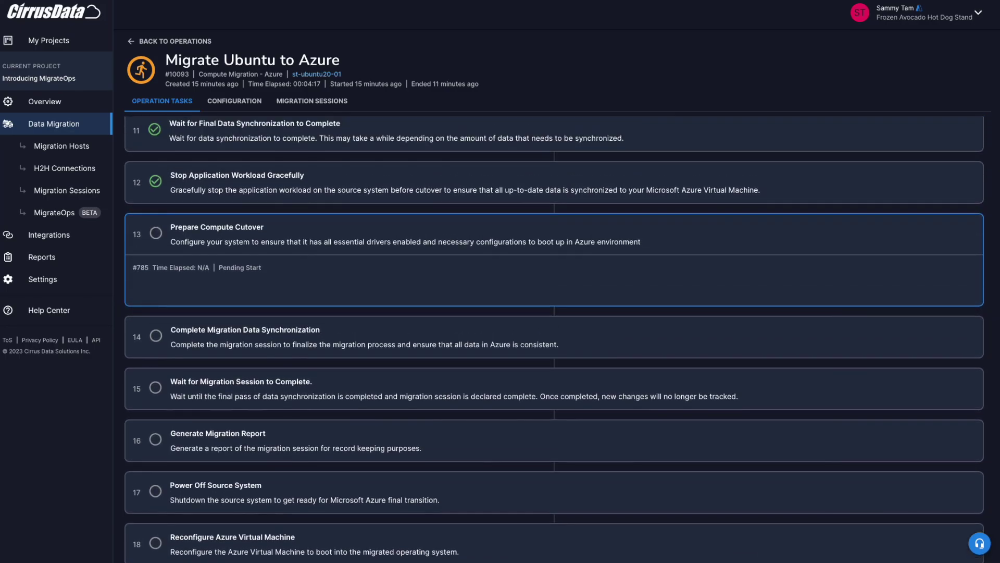
scroll(554, 338, "up", 6)
scroll(554, 338, "down", 1)
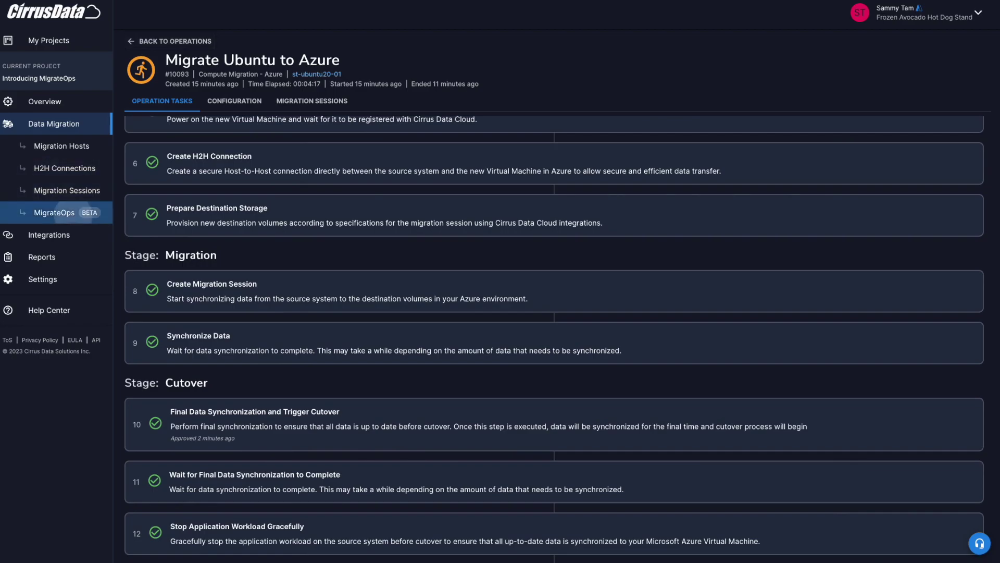
Return to the MigrateOps operations list and look through the older operations at its end
left_click(54, 213)
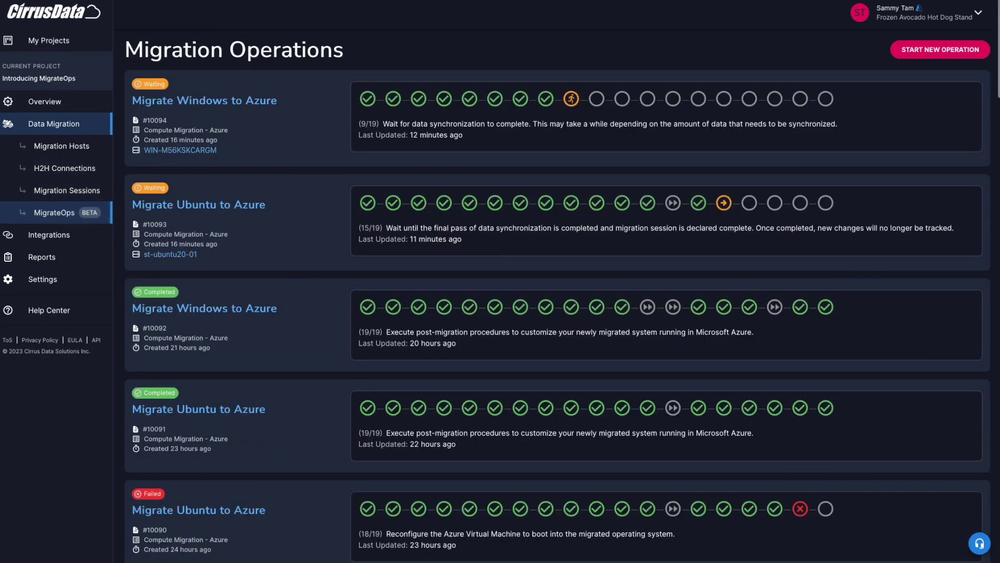
scroll(557, 292, "down", 15)
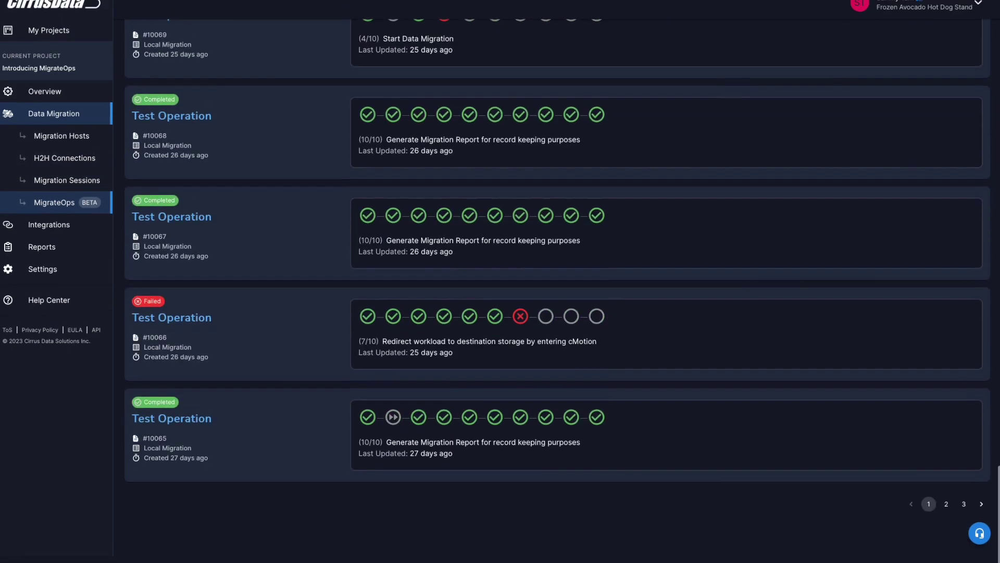
View the setup methods offered for starting a new migration operation and dismiss the dialog without choosing one
scroll(557, 292, "up", 8)
scroll(557, 291, "up", 10)
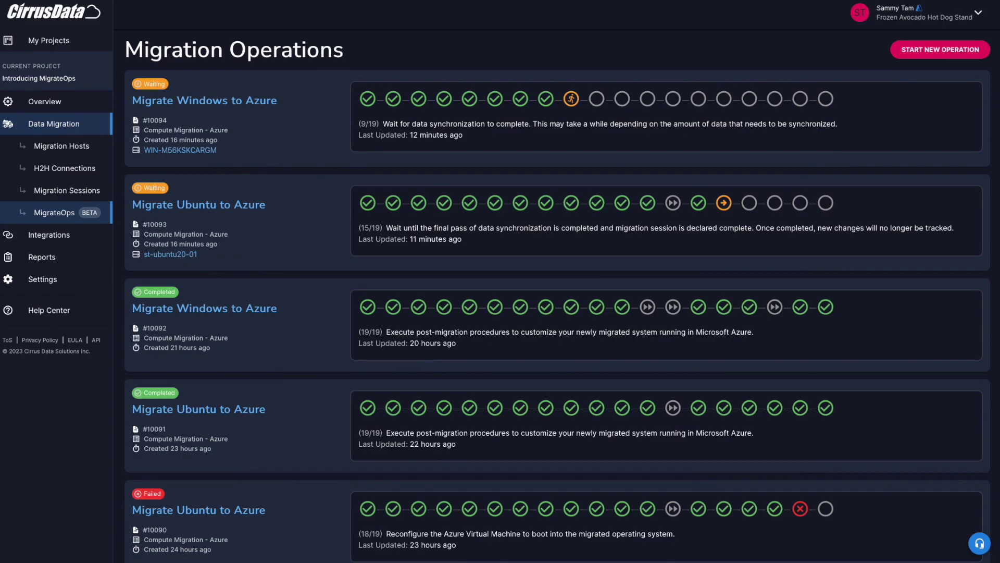
left_click(940, 49)
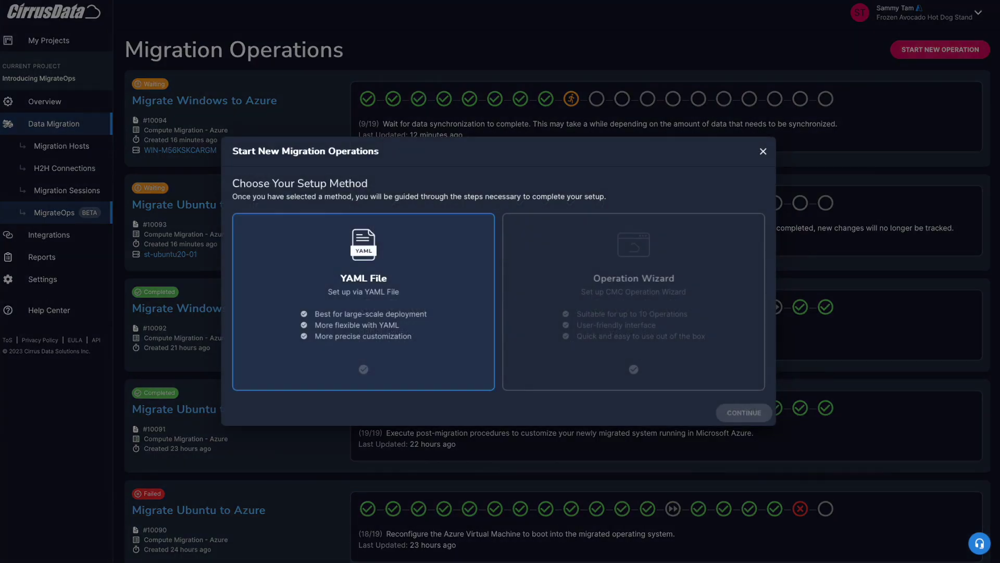
left_click(763, 151)
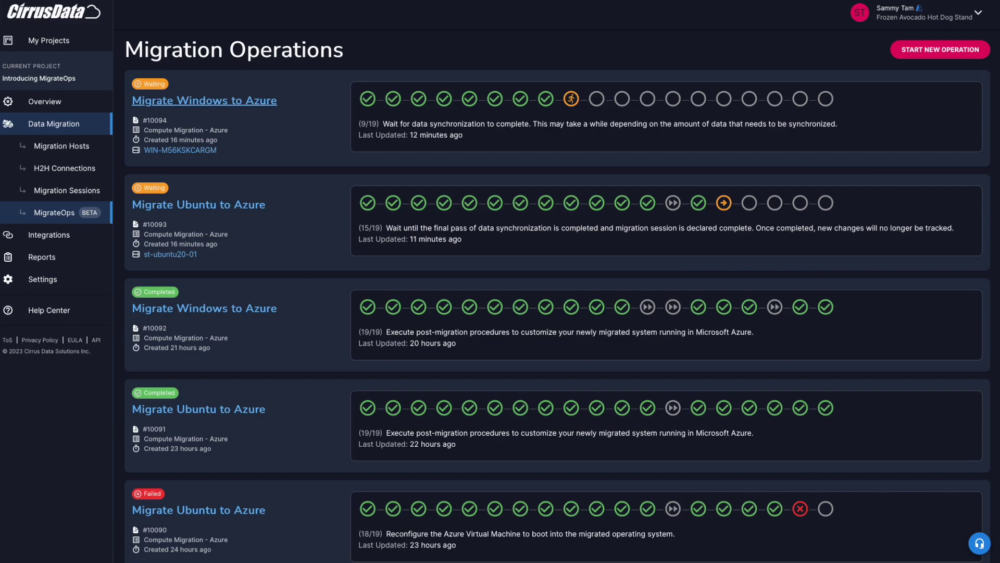
Check the Generate Migration Report task of Ubuntu operation #10093, then read its session report 10127 in the project reports and close it
left_click(232, 205)
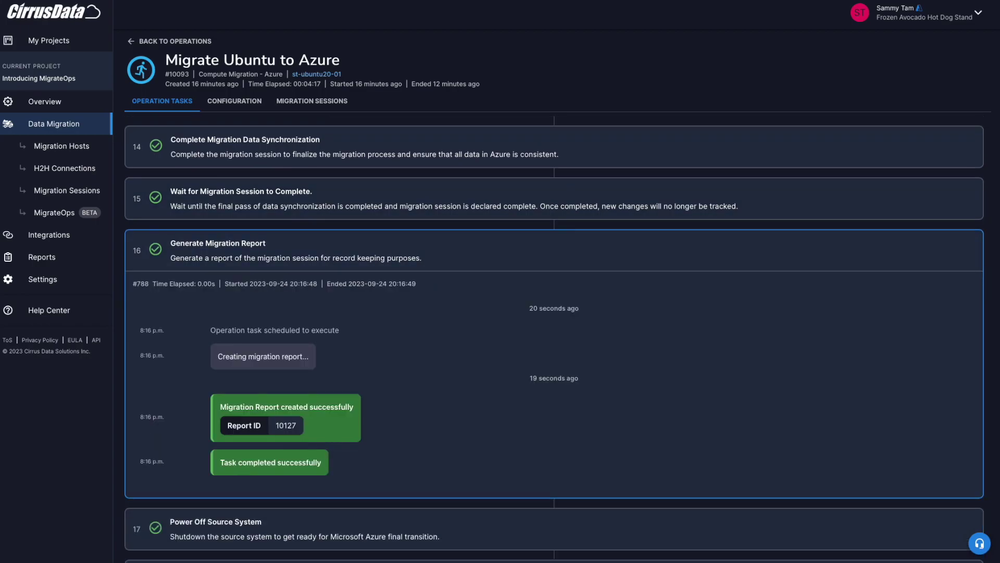
left_click(42, 257)
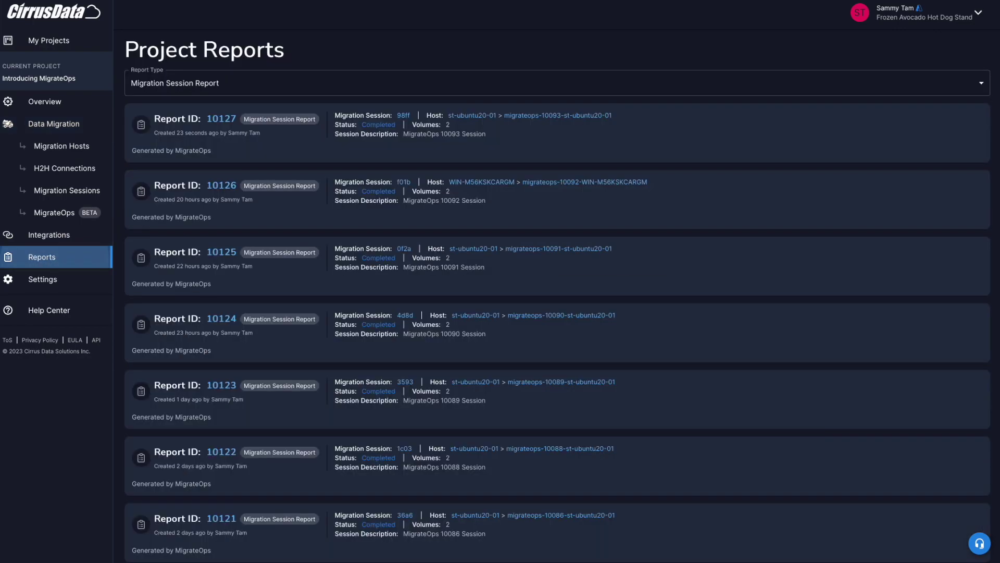
left_click(224, 120)
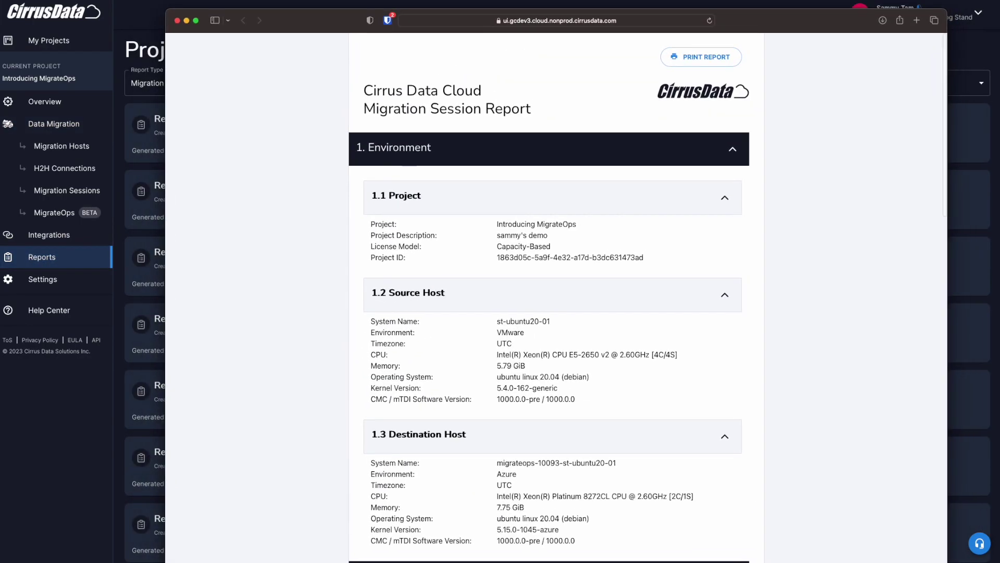
scroll(549, 297, "down", 20)
scroll(452, 225, "up", 20)
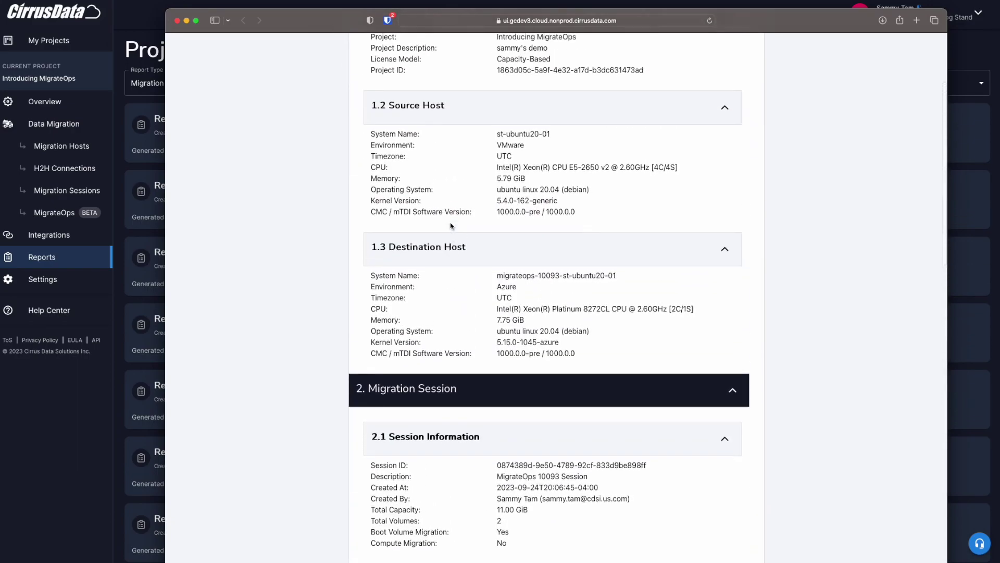
scroll(452, 225, "up", 10)
key("super+w")
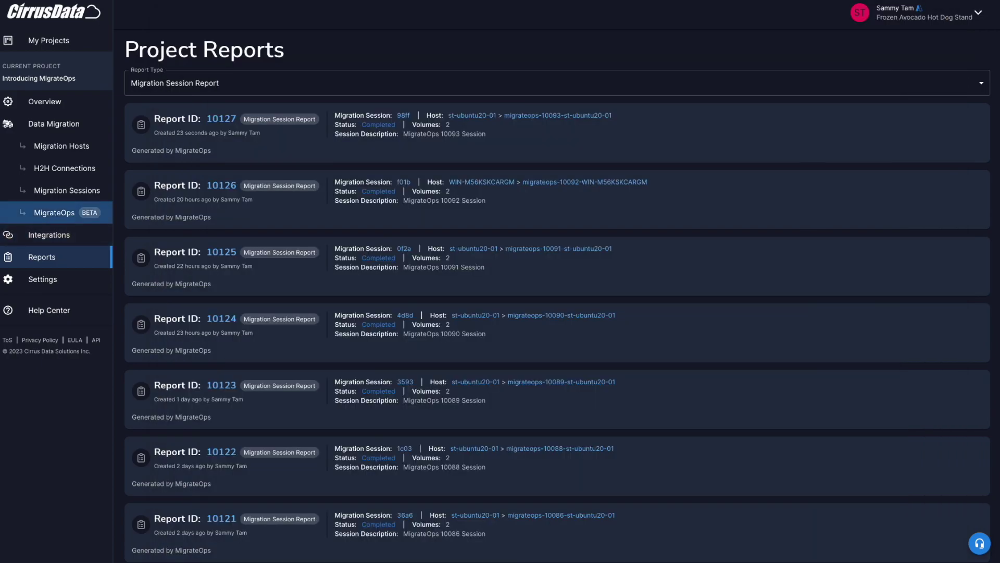
Reopen the Migrate Ubuntu to Azure operation #10093 and check the power state of the st-ubuntu20-01 source VM in vSphere Client
left_click(54, 212)
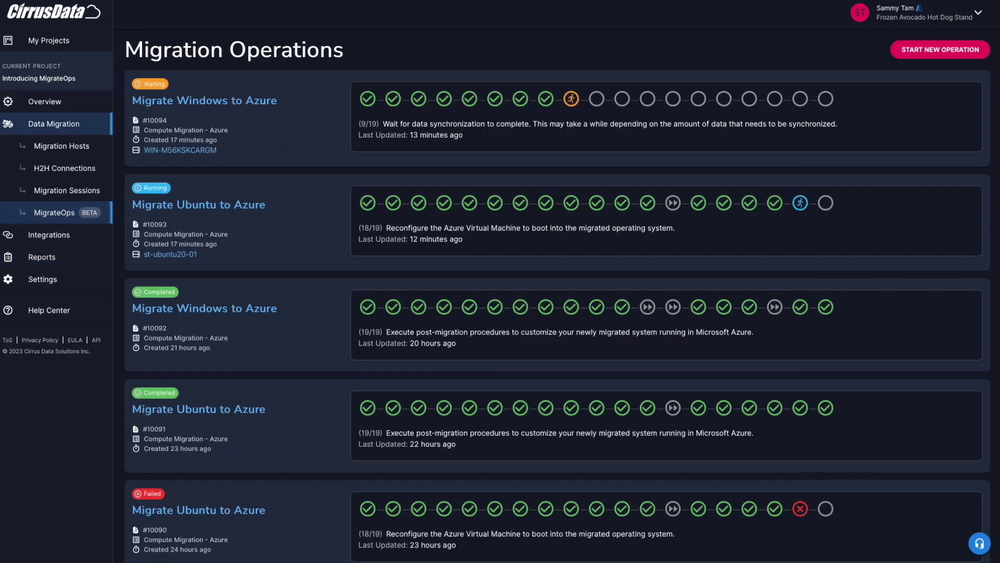
left_click(199, 204)
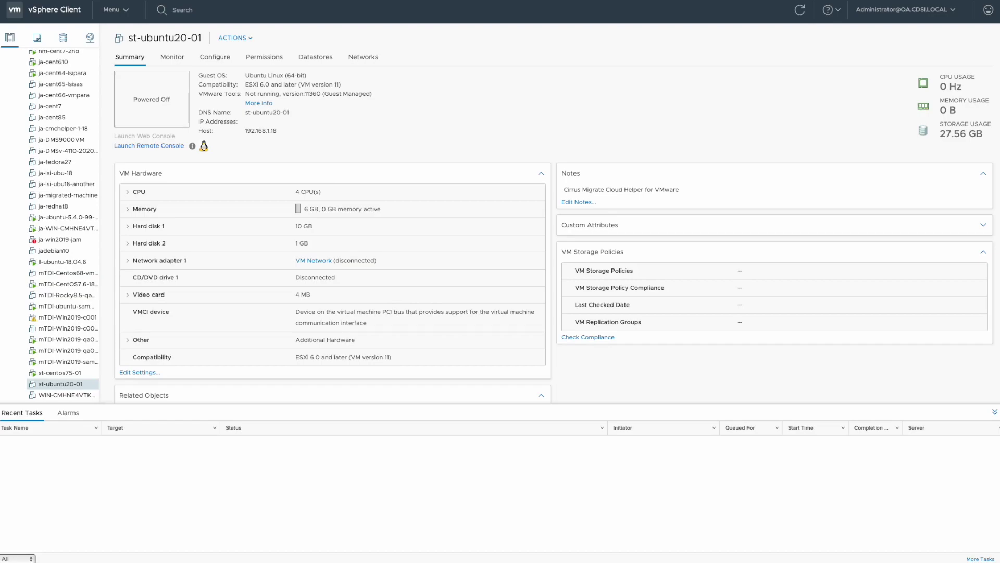
mouse_move(120, 2)
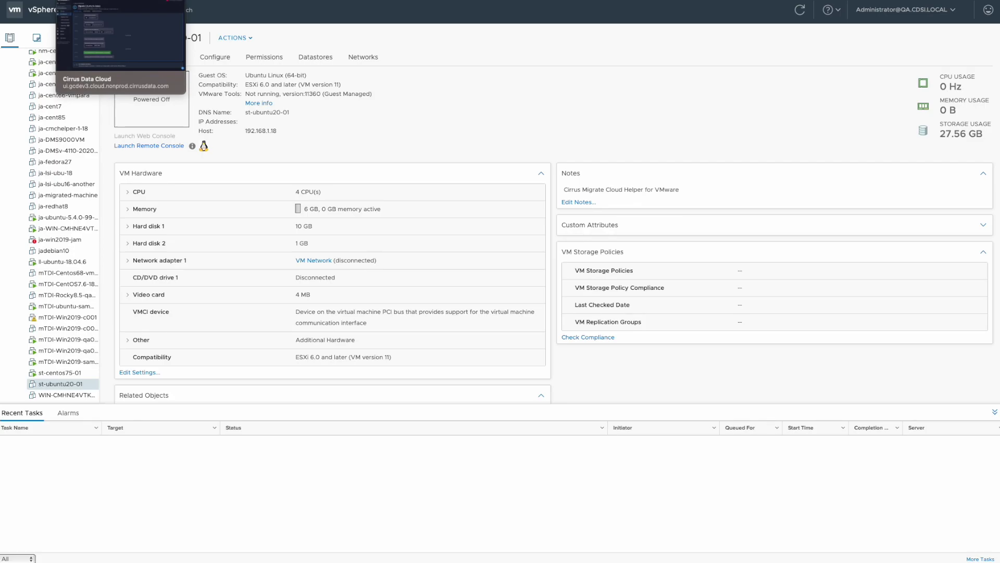
Switch back to Cirrus Data Cloud and follow the Ubuntu operation's tasks from Reconfigure Azure Virtual Machine through Post-Migration Operations
left_click(121, 2)
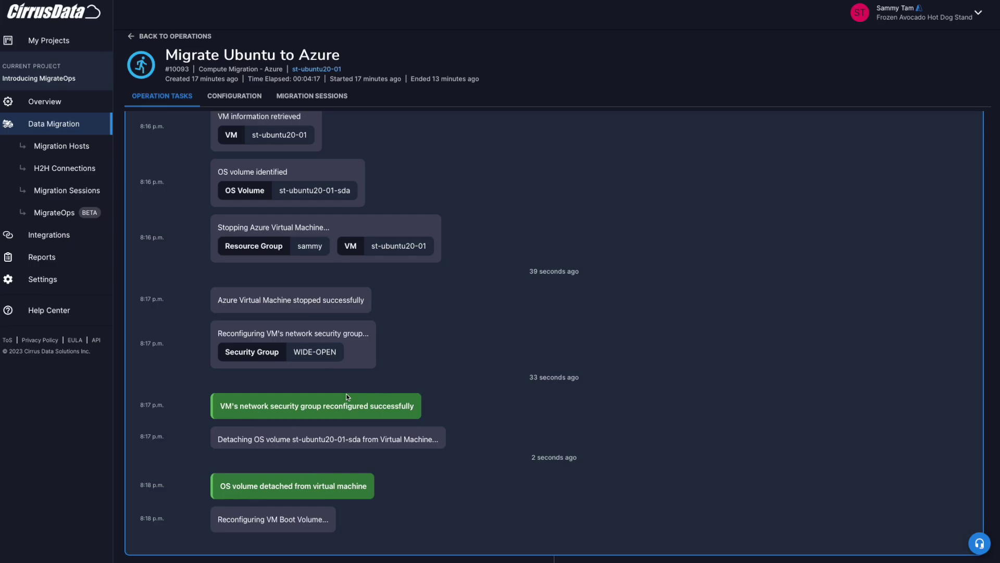
scroll(348, 396, "up", 8)
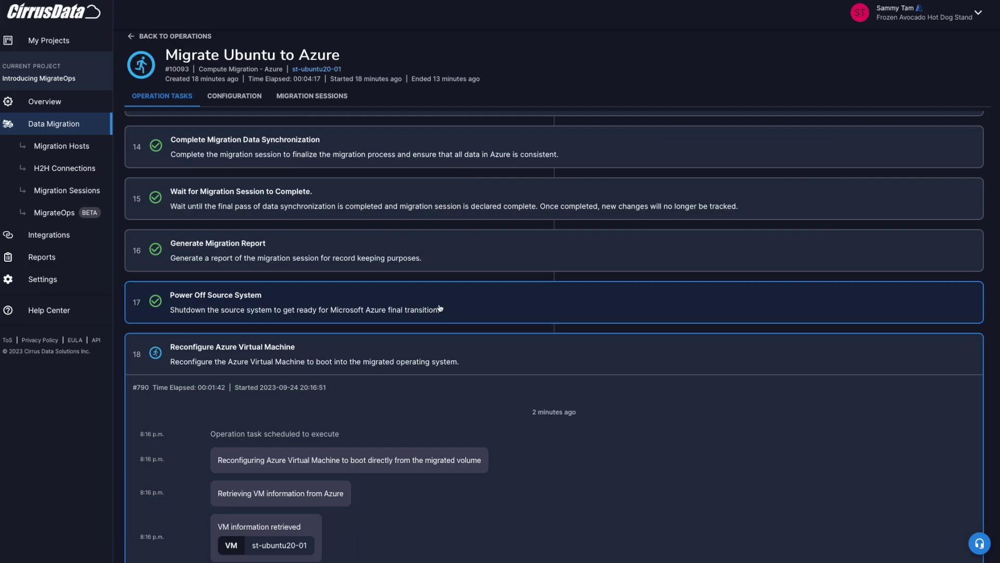
scroll(554, 334, "up", 8)
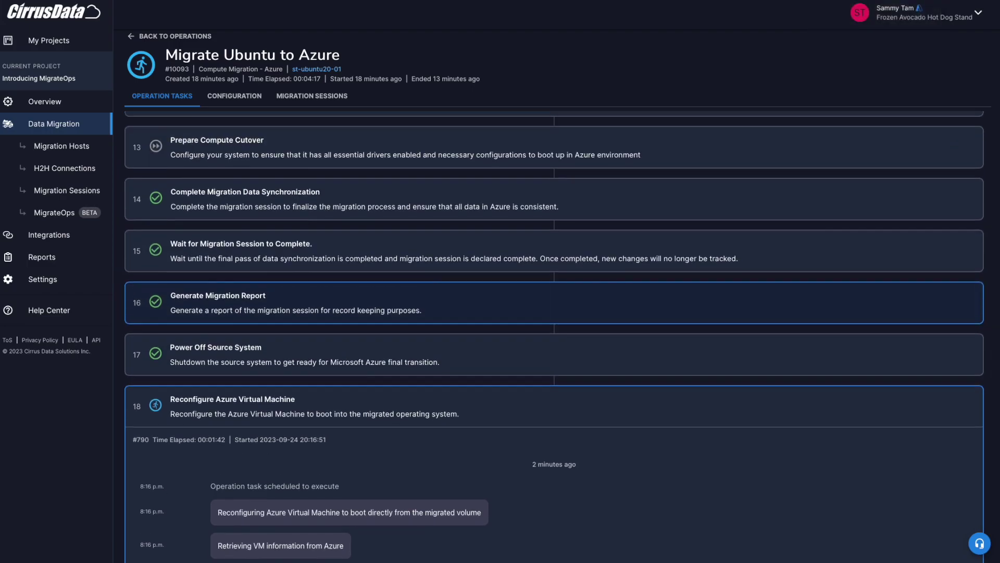
scroll(554, 260, "up", 5)
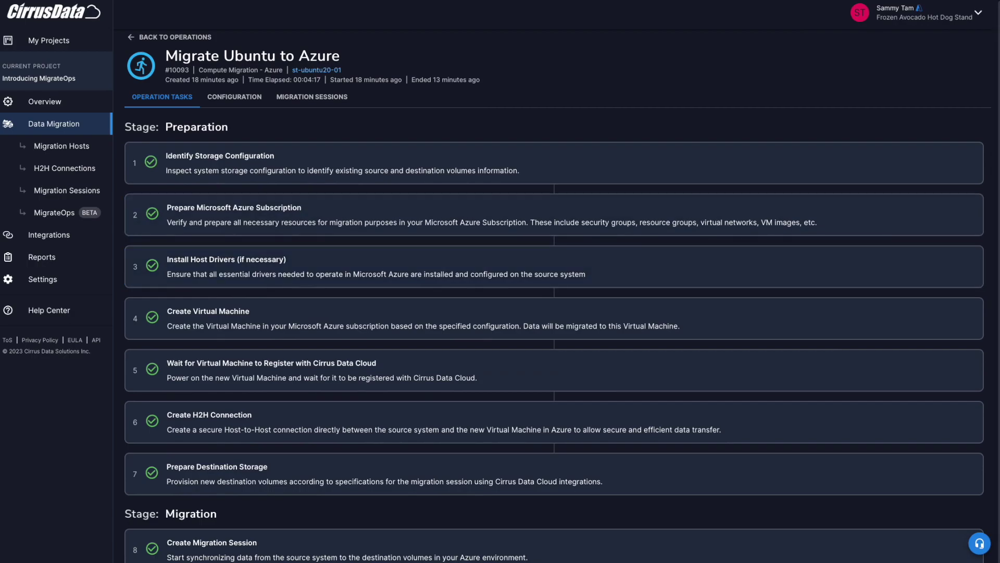
scroll(554, 318, "down", 5)
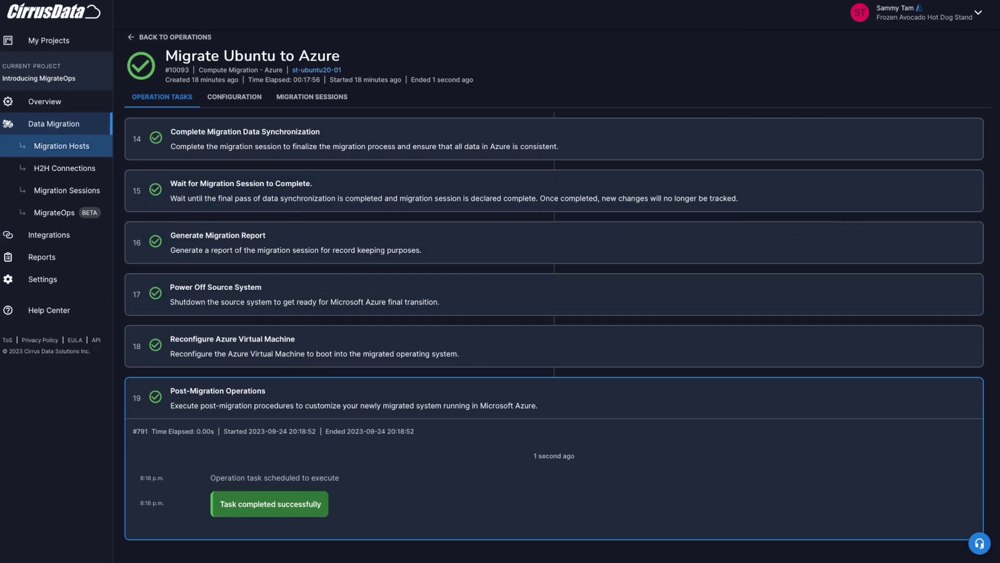
left_click(54, 212)
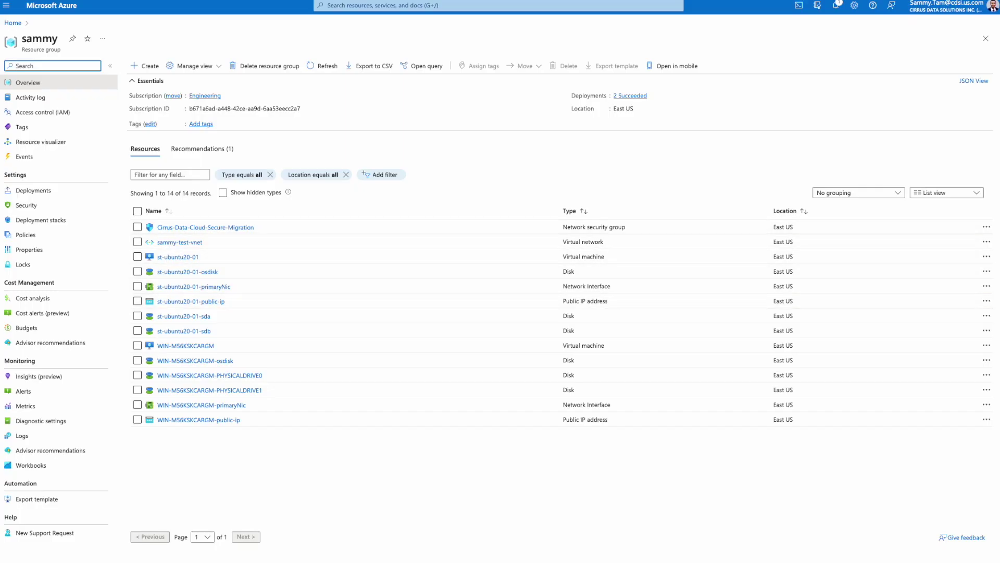
left_click(178, 256)
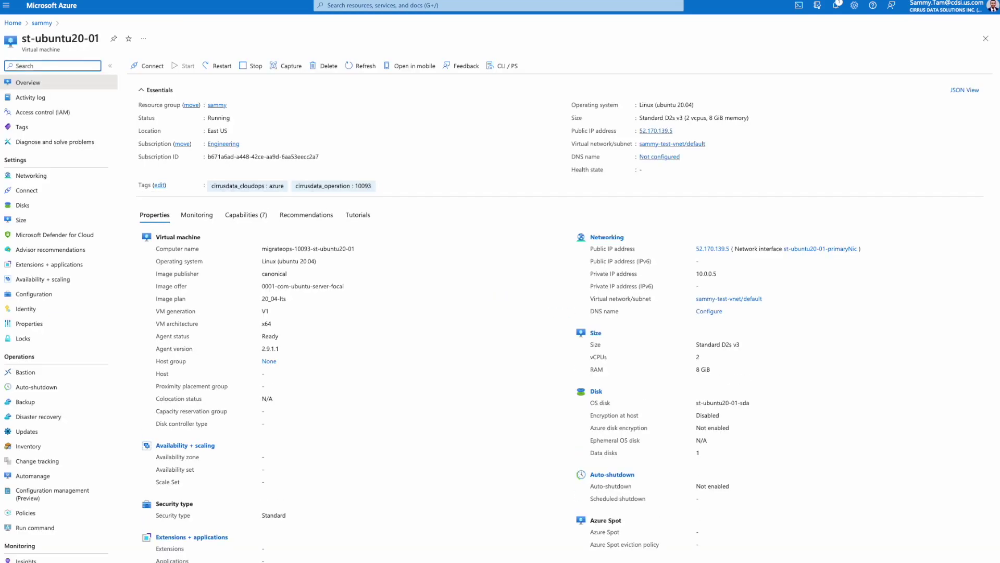
left_click(896, 545)
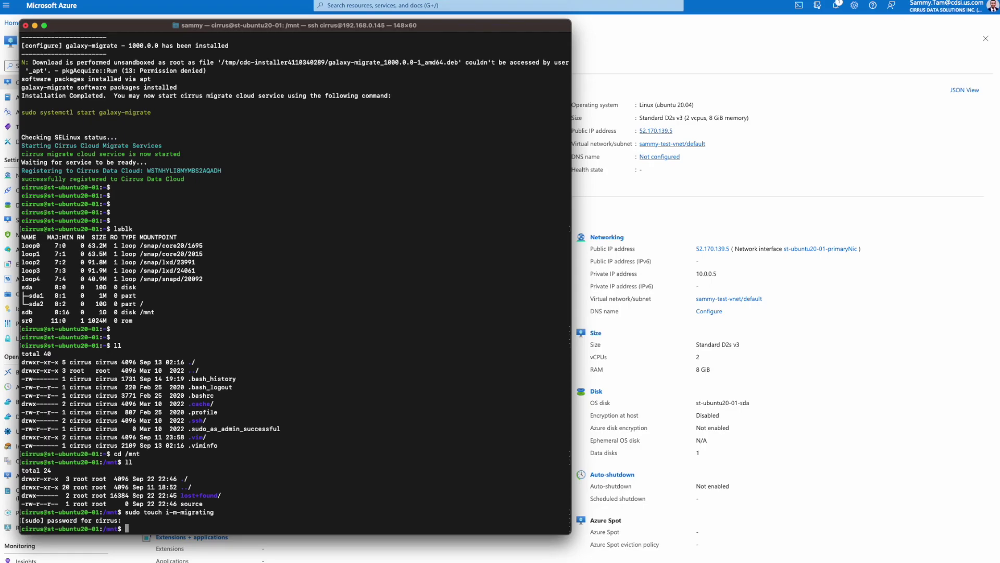
key("super+t")
type("ssh cirrus@")
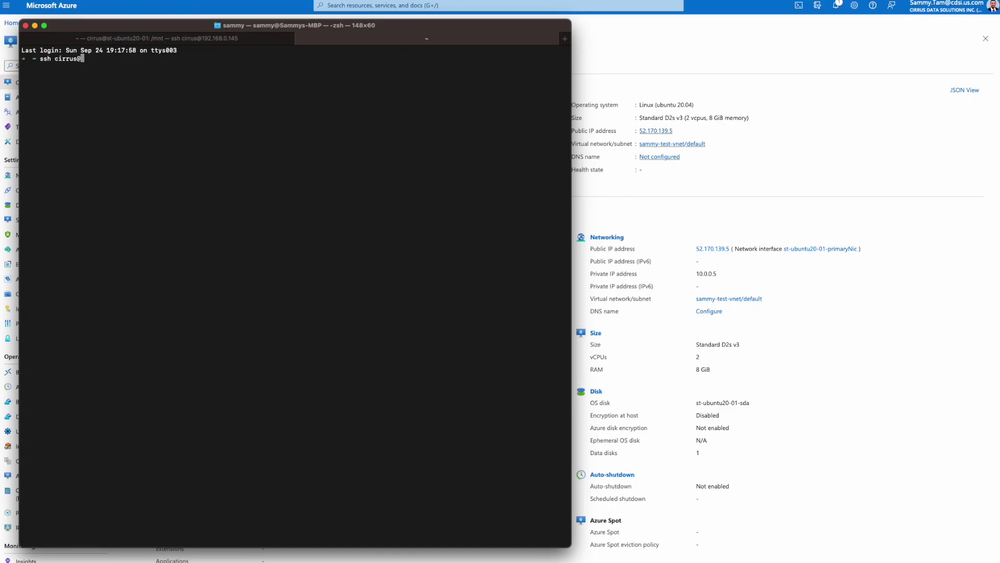
type("52.170.139.5")
key("Return")
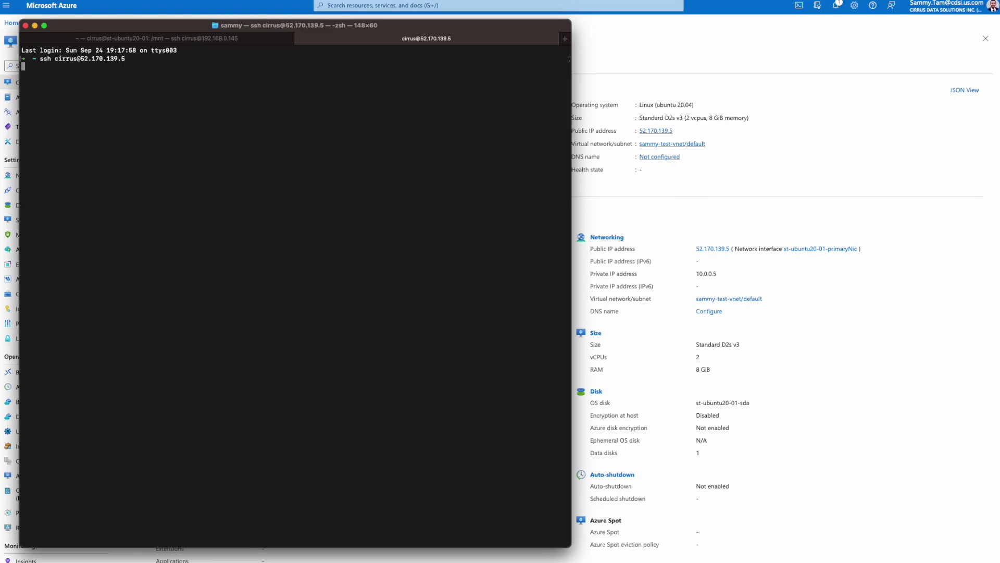
type("yes")
key("Return")
key("Return")
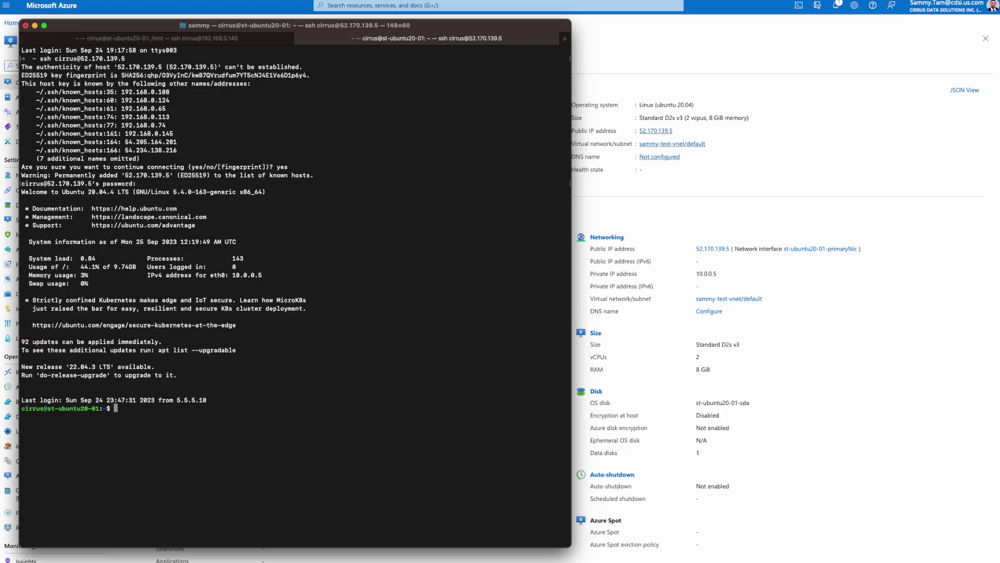
List the migrated machine's mounted filesystems with df and the contents of /mnt, checking the i-m-migrating file and the /dev/sdb mount
type("df")
key("Return")
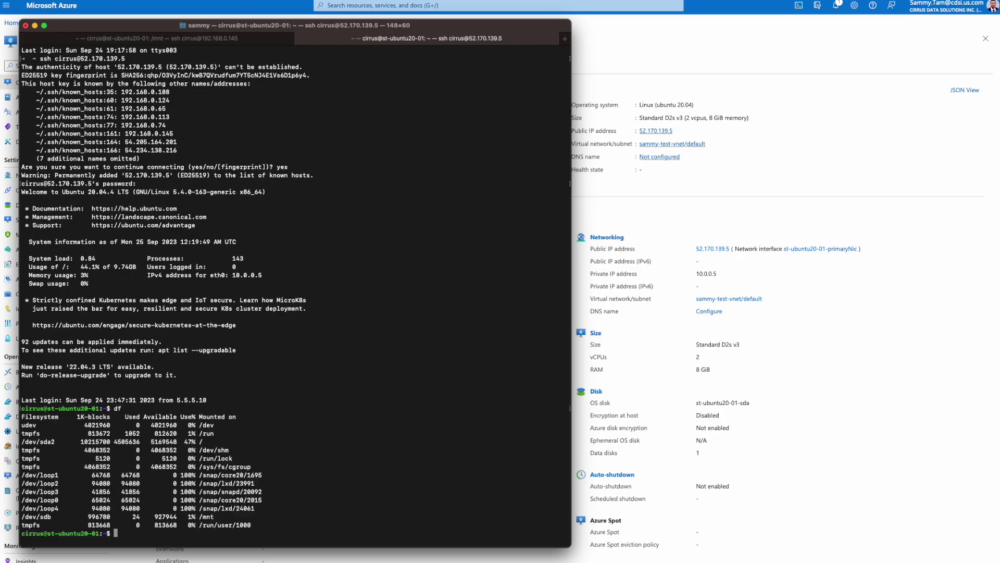
type("ls /mnt")
key("Return")
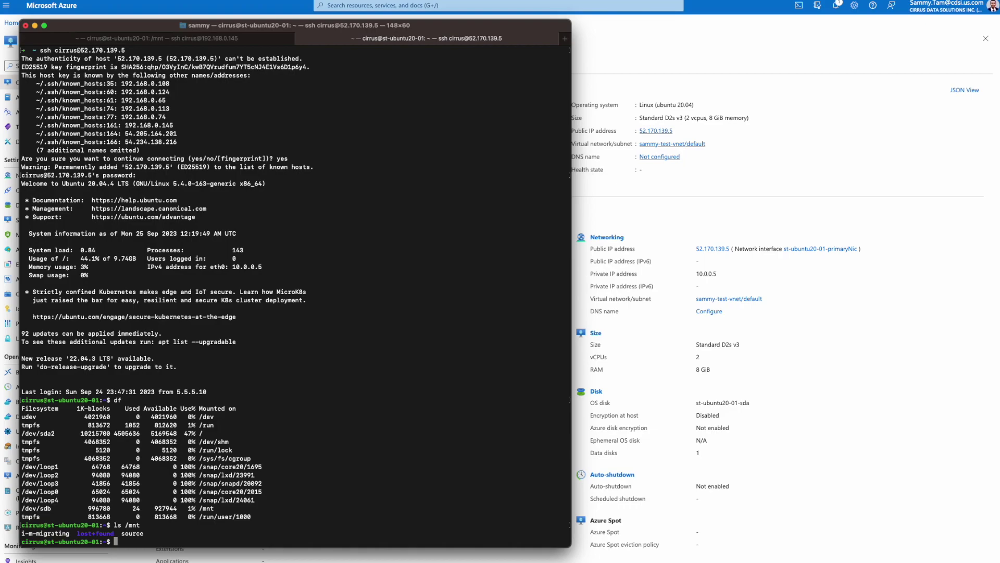
left_click_drag(70, 533, 22, 533)
key("Escape")
left_click_drag(213, 508, 21, 508)
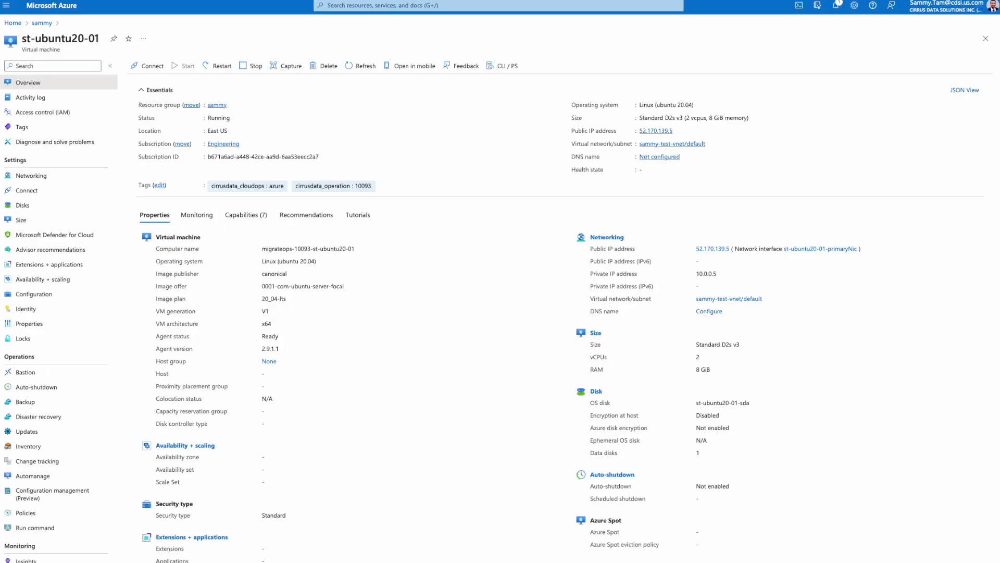
Switch to the Migrate Windows to Azure operation in Cirrus Data Cloud and approve its Final Data Synchronization and Trigger Cutover task
mouse_move(916, 562)
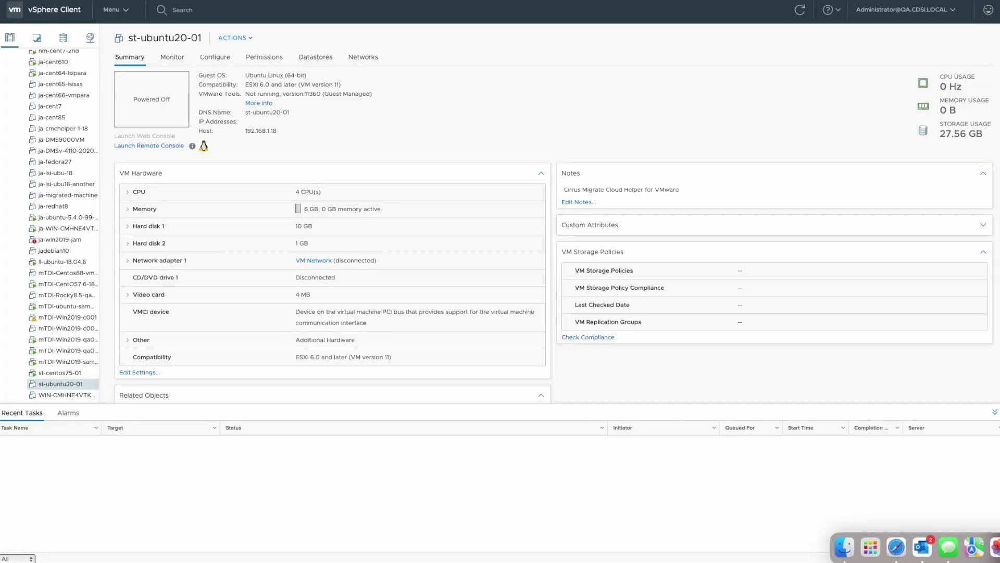
left_click(886, 543)
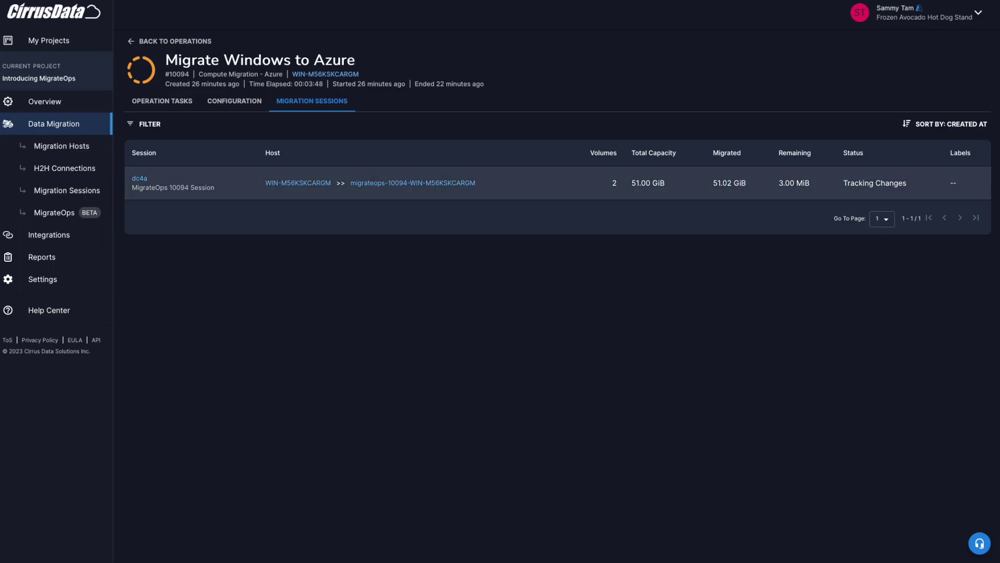
left_click(162, 100)
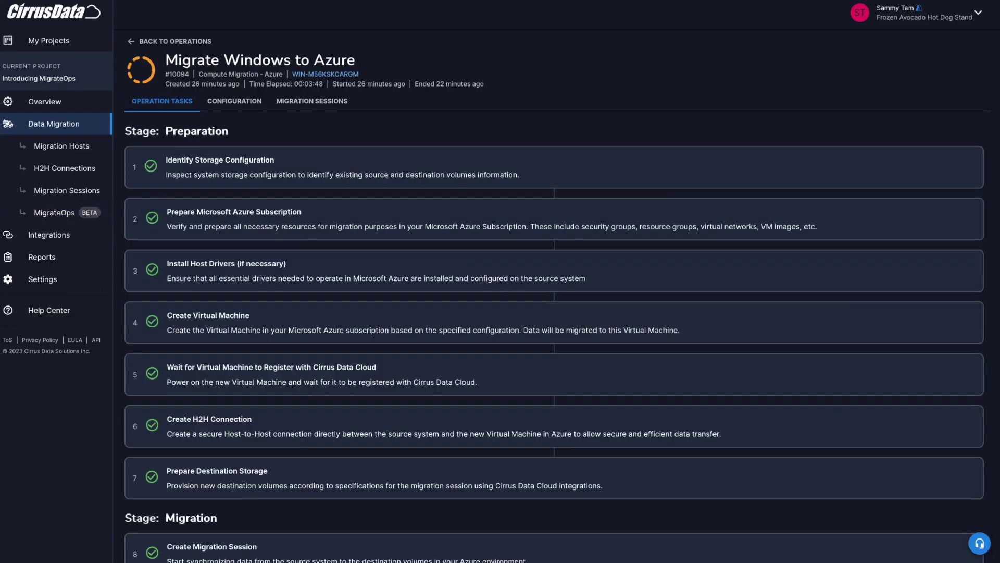
scroll(554, 338, "down", 7)
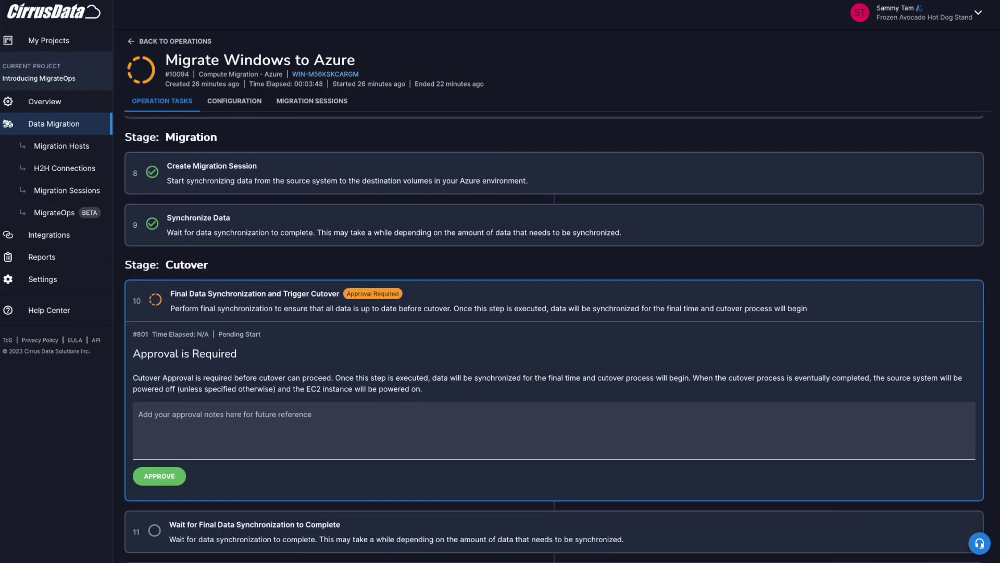
left_click(158, 475)
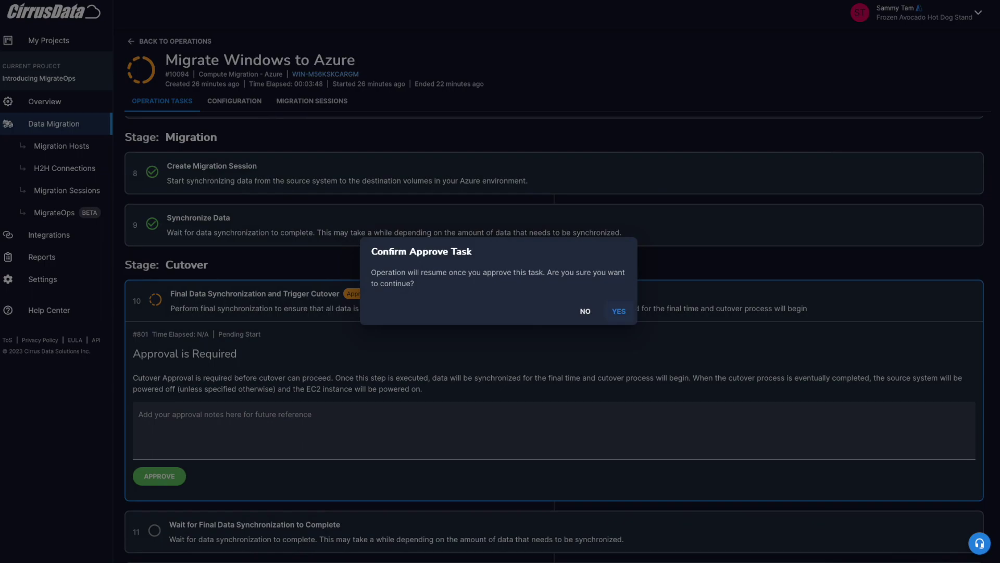
left_click(619, 311)
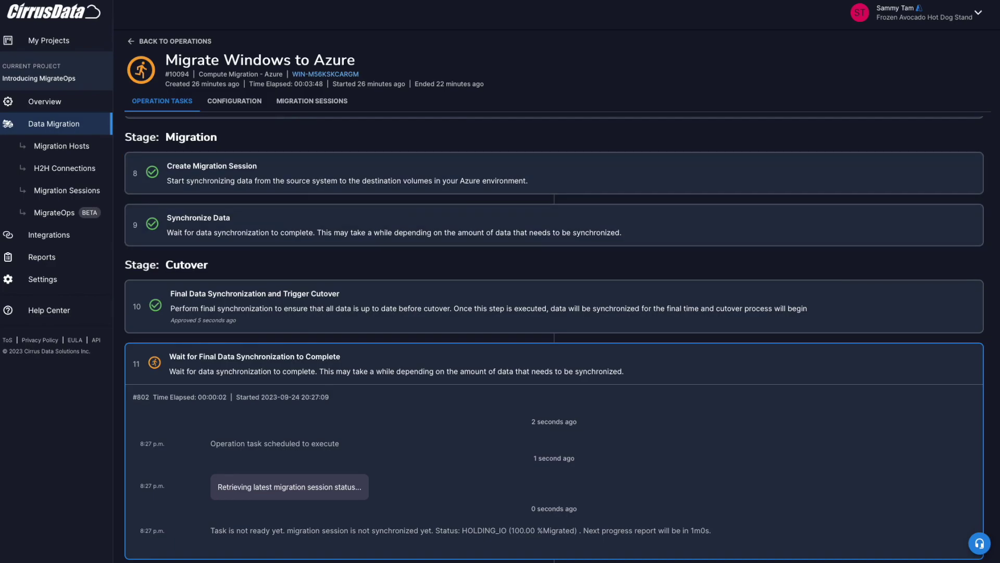
Return to the migration operations list and open the setup for a new operation
left_click(175, 41)
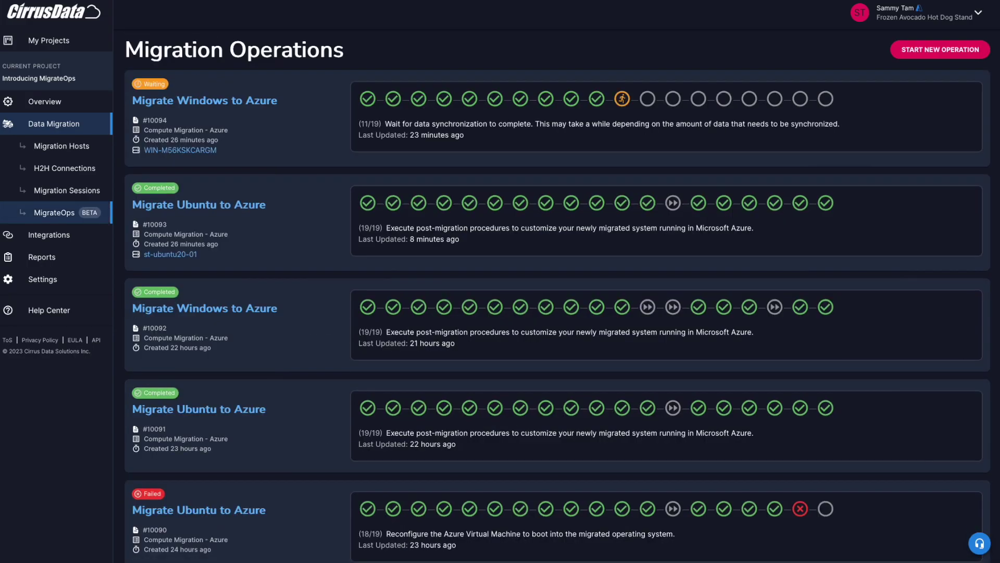
left_click(940, 50)
key("Return")
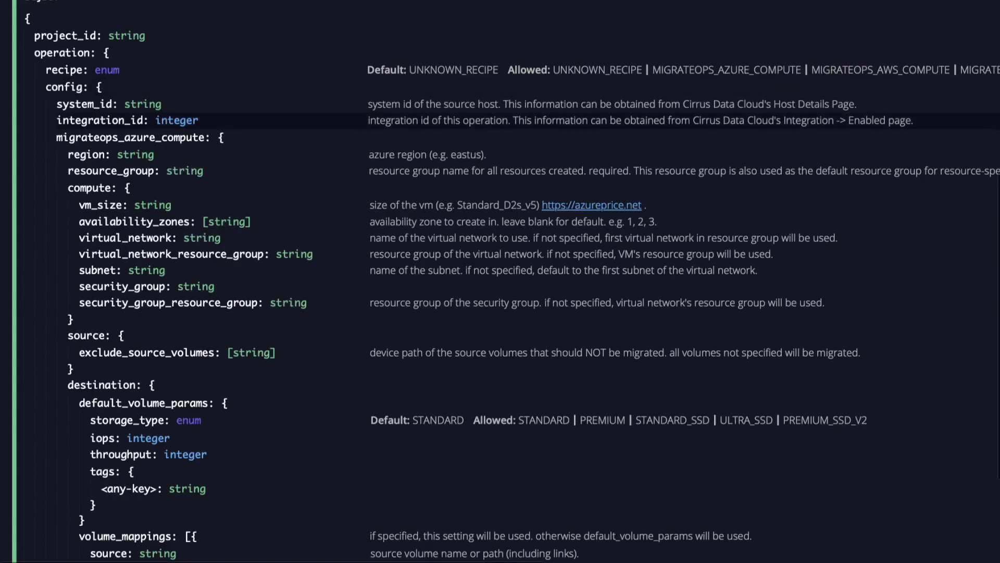
Go to the beginning of the Cirrus Data Cloud API documentation and look through its OpenAPI specification in a new tab
scroll(500, 295, "up", 20)
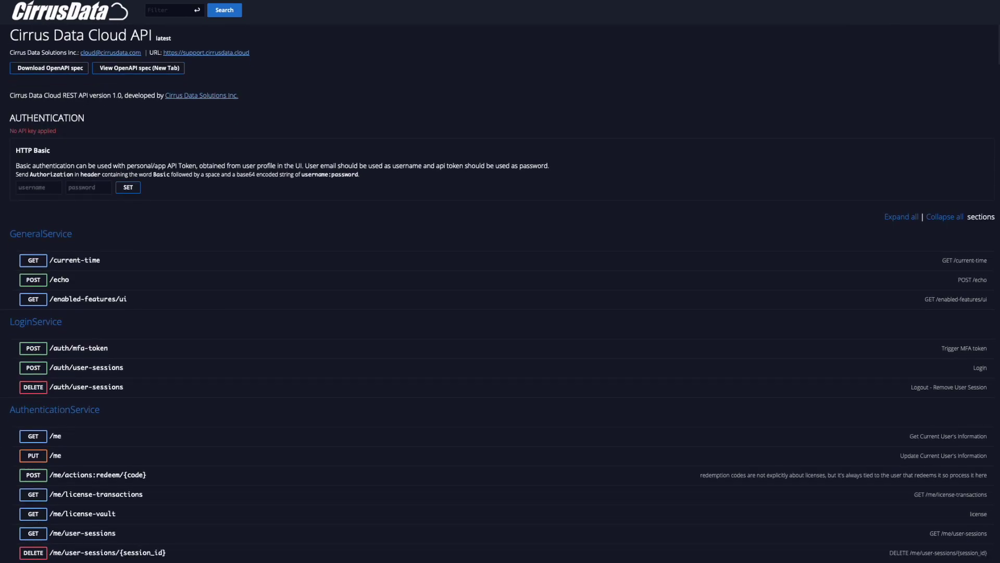
left_click(138, 68)
scroll(500, 281, "down", 3)
scroll(500, 282, "down", 20)
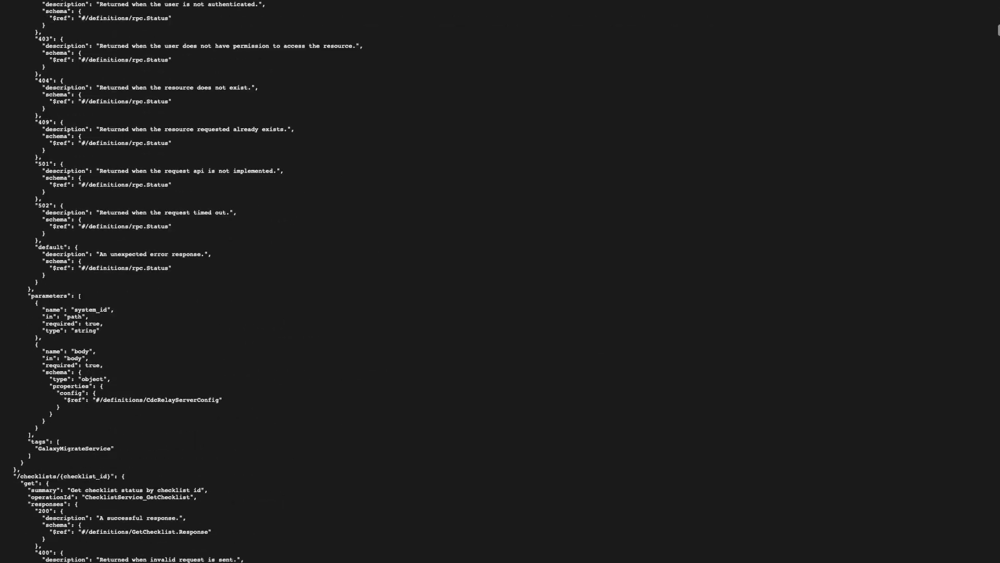
Close the API documentation, check the Reconfigure Azure Virtual Machine task of the Windows migration, and select the source Windows 2019 VM in vSphere
key("ctrl+w")
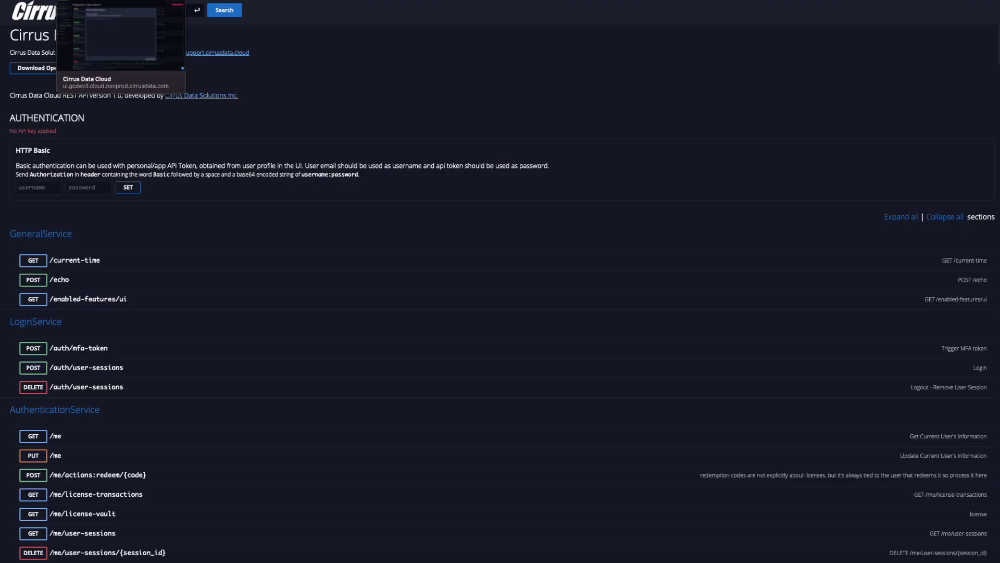
key("ctrl+w")
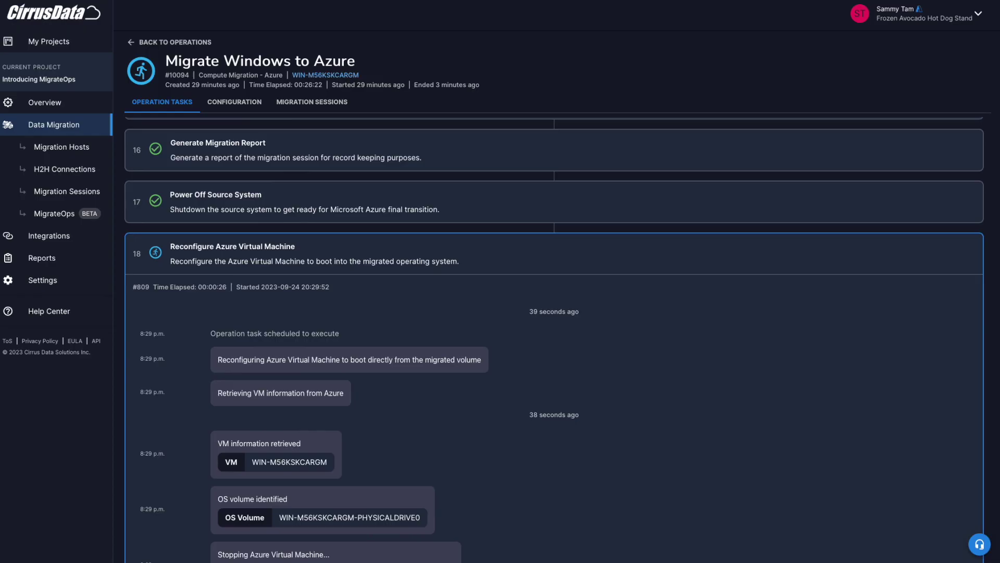
scroll(554, 338, "down", 2)
scroll(554, 339, "up", 3)
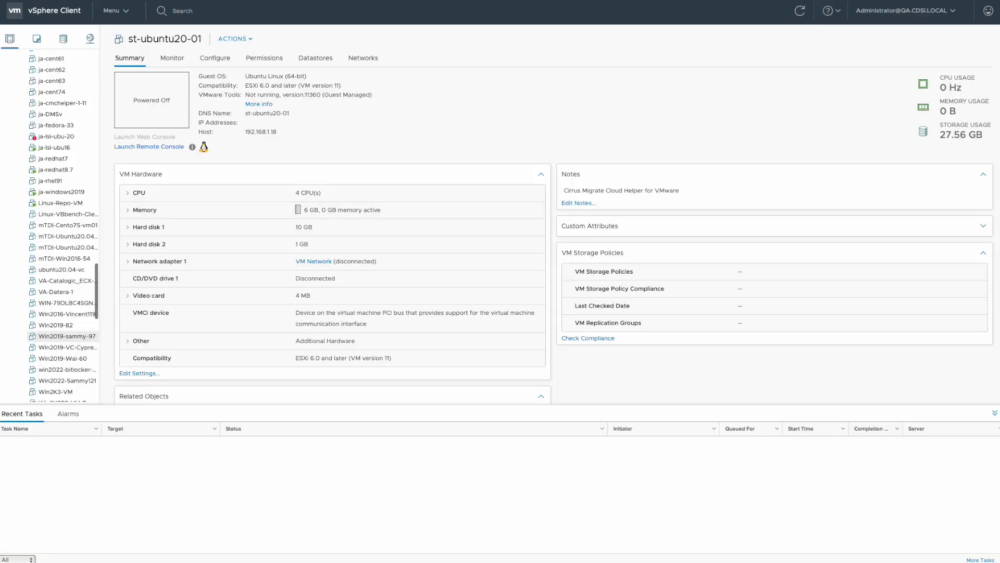
left_click(67, 336)
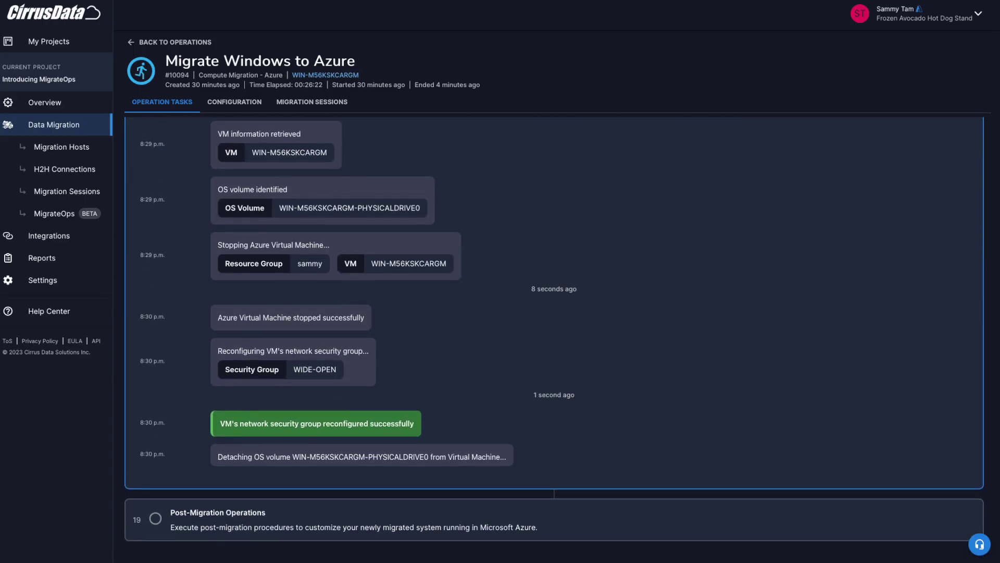
Review the Migrate Windows to Azure operation's task log, including the WIDE-OPEN security group, and look through its stages back to Preparation
scroll(553, 339, "up", 2)
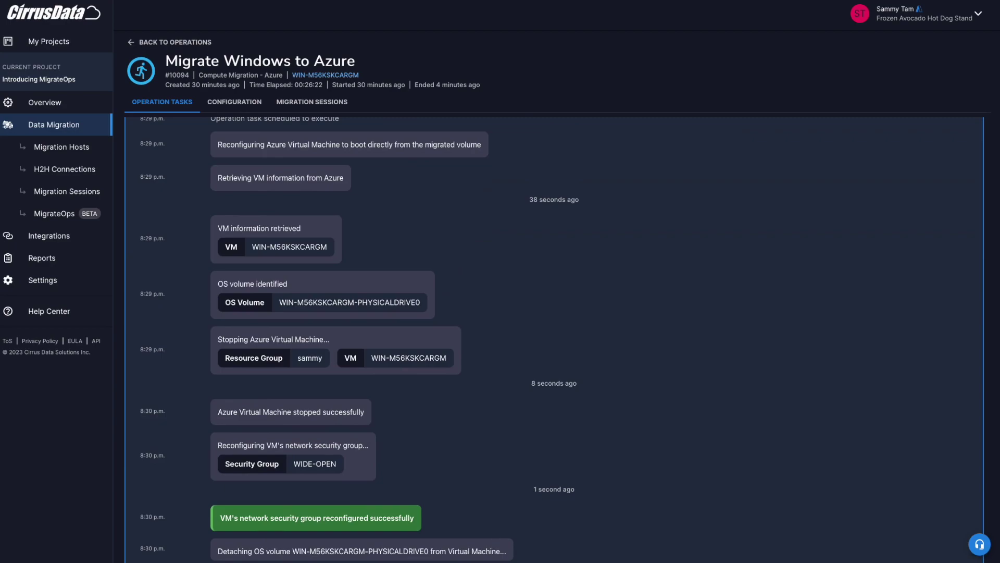
left_click_drag(294, 464, 336, 464)
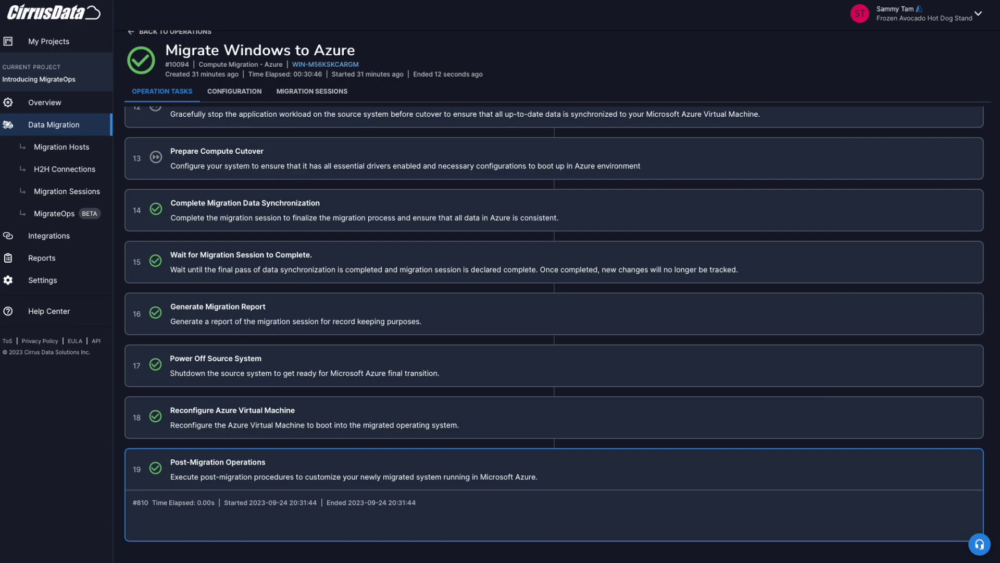
scroll(554, 334, "up", 20)
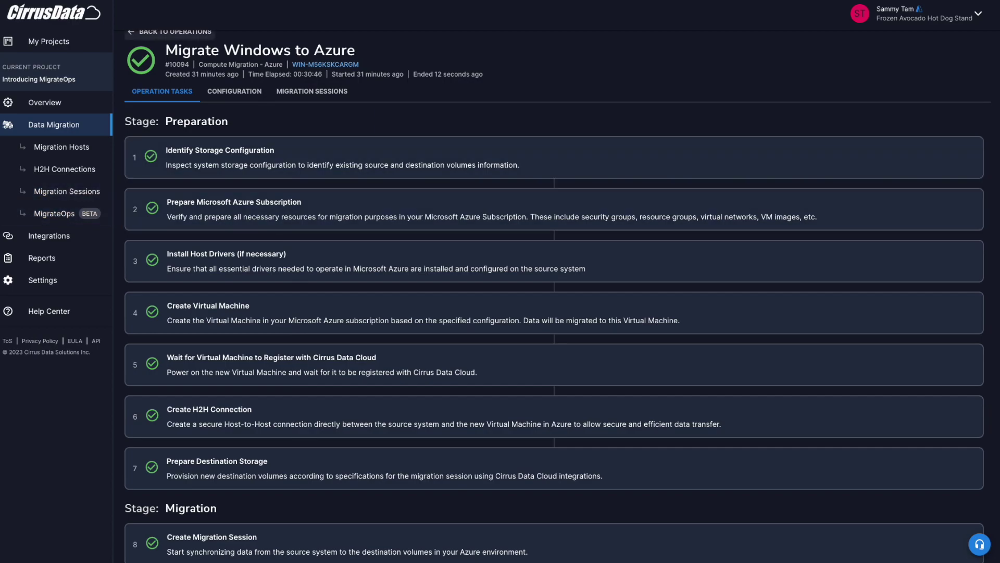
scroll(553, 281, "up", 1)
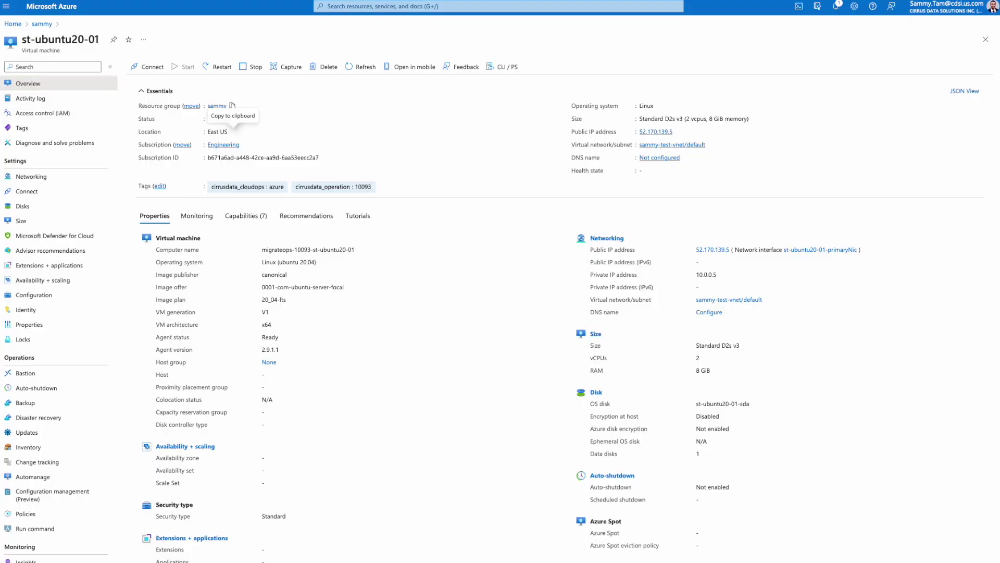
Open the WIN-M56KSKCARGM virtual machine from its Azure resource group, copy its public IP address and connect to it over remote desktop
left_click(206, 105)
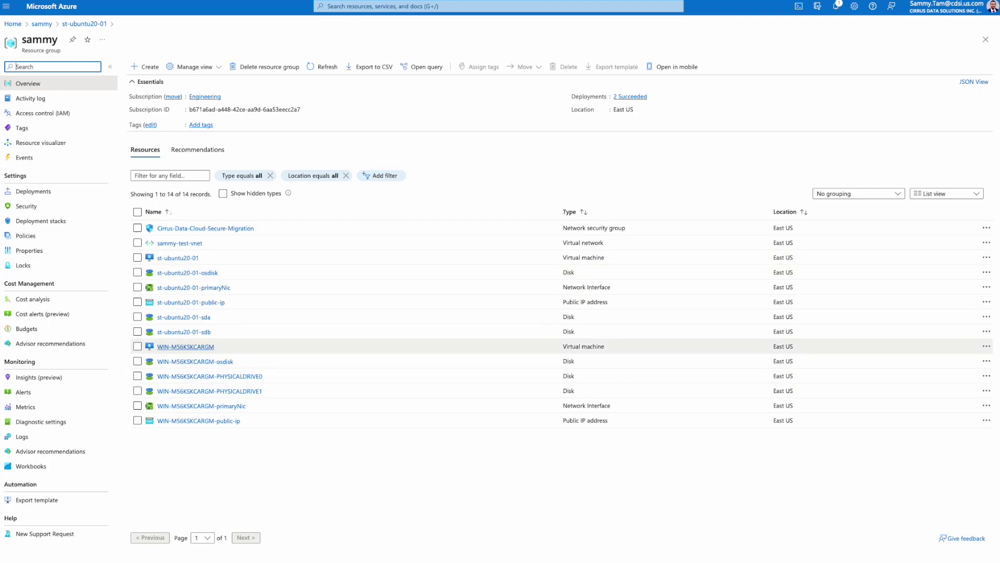
left_click(185, 347)
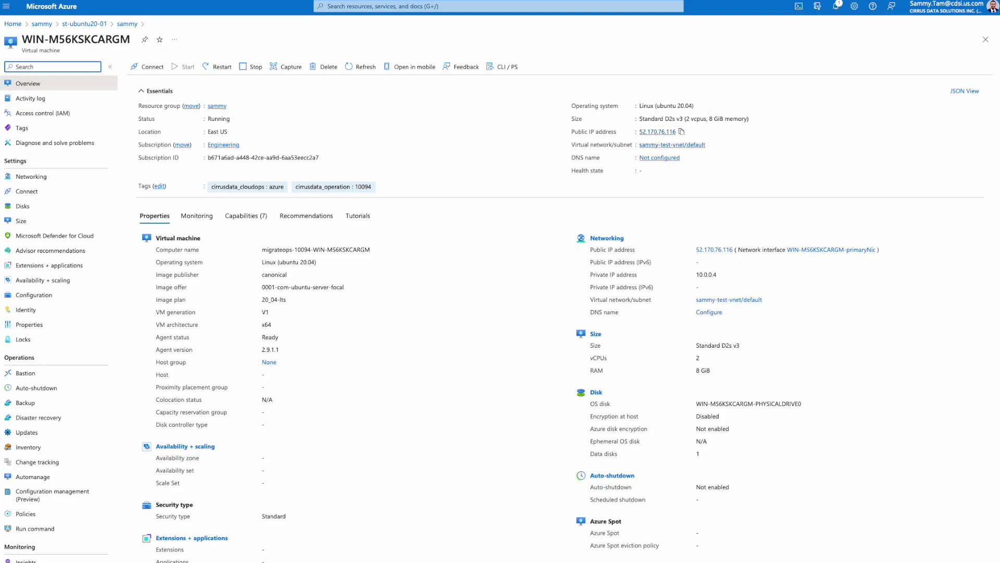
left_click(682, 132)
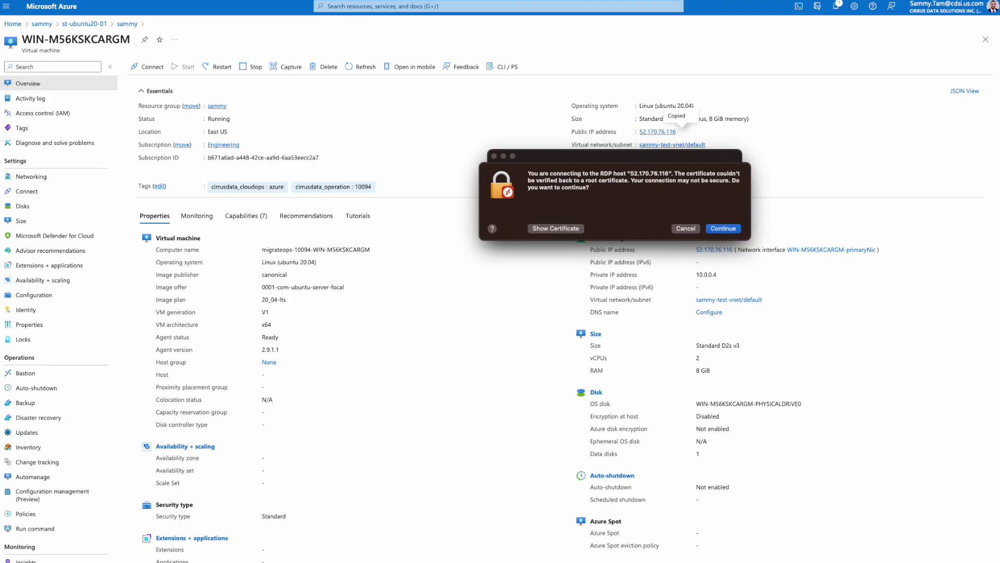
key("Return")
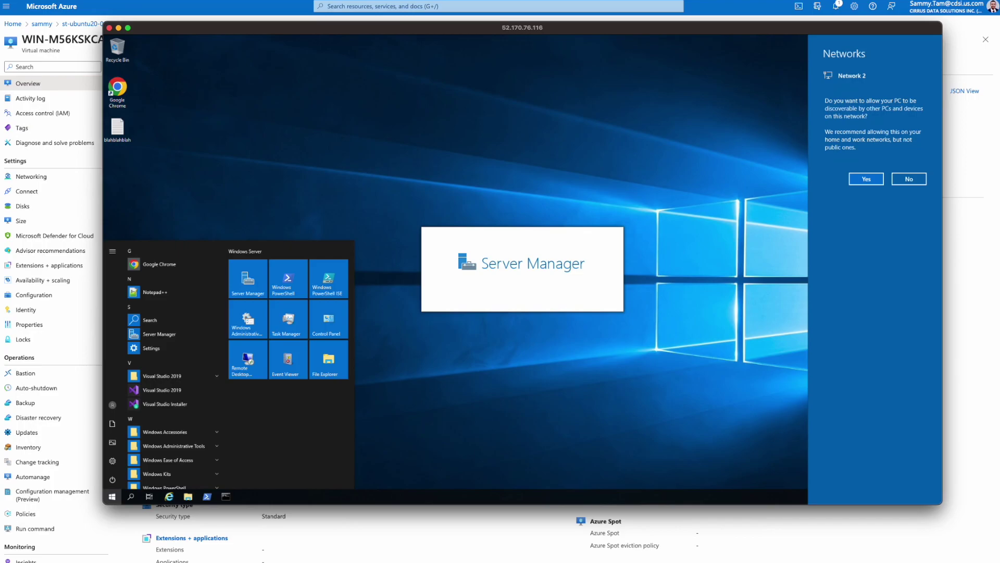
Open Computer Management on the migrated Windows machine, examine its disks, and check the mysql folder on the SQL_DATA01 (F:) volume
type("comput")
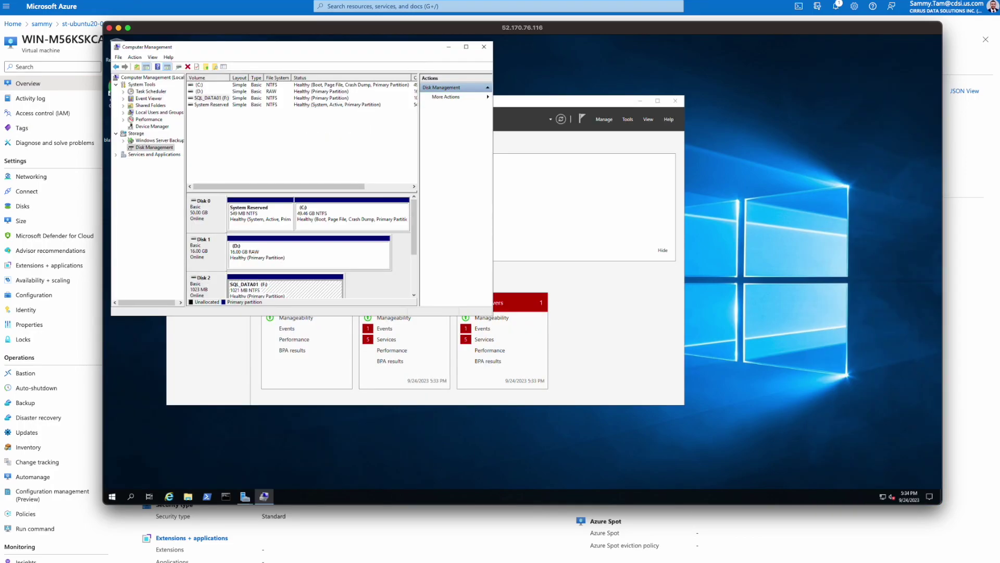
scroll(312, 211, "down", 1)
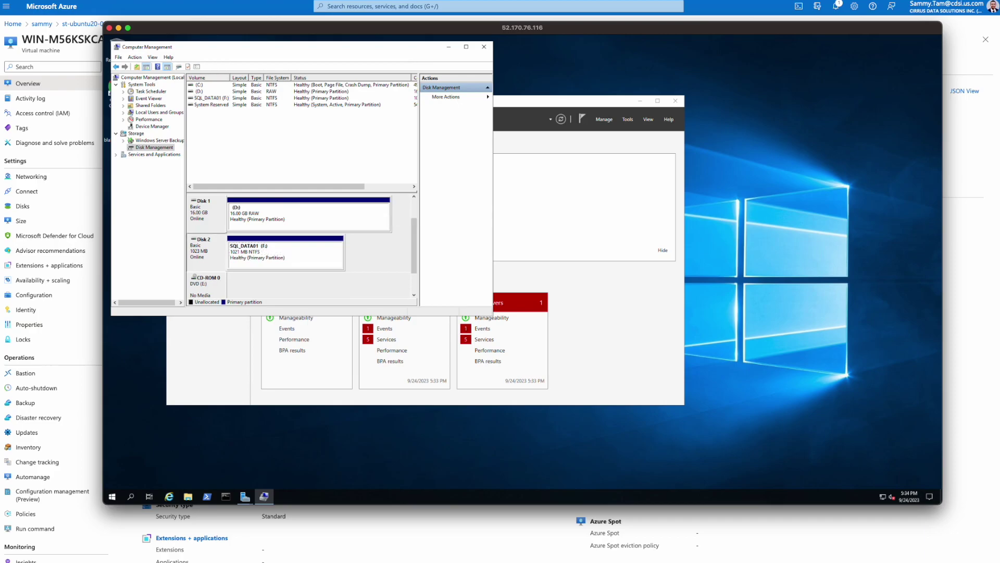
left_click(286, 253)
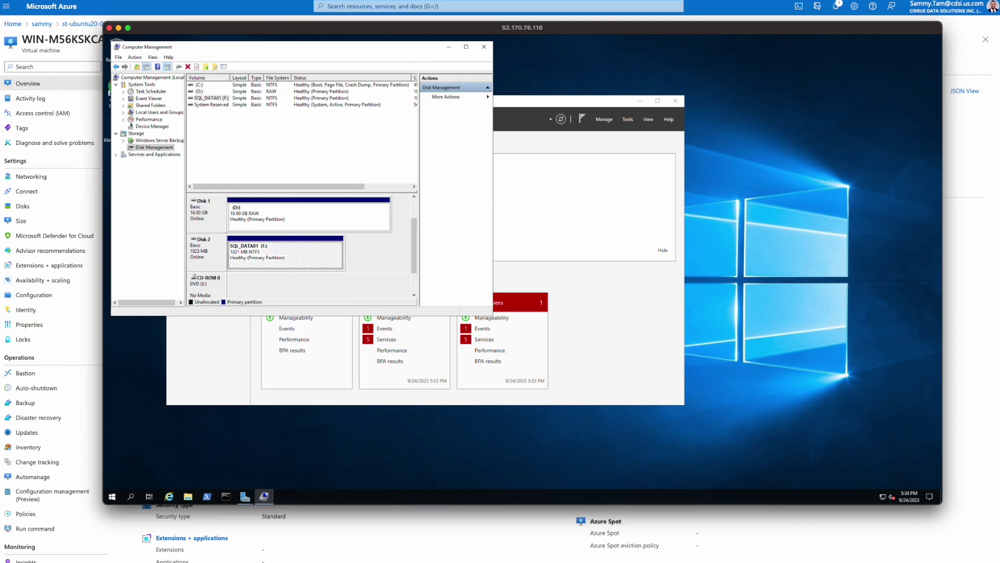
right_click(266, 248)
left_click(277, 252)
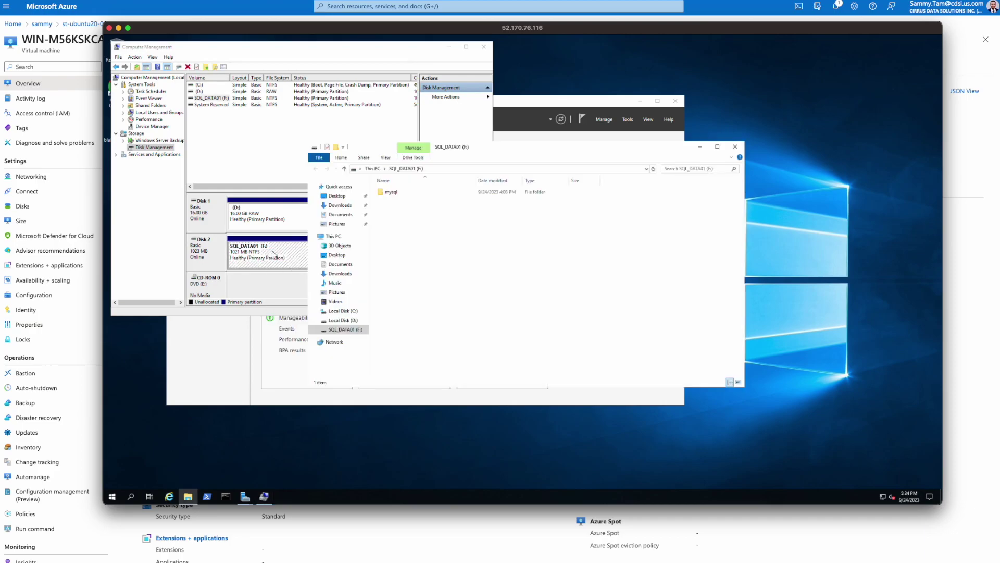
double_click(391, 192)
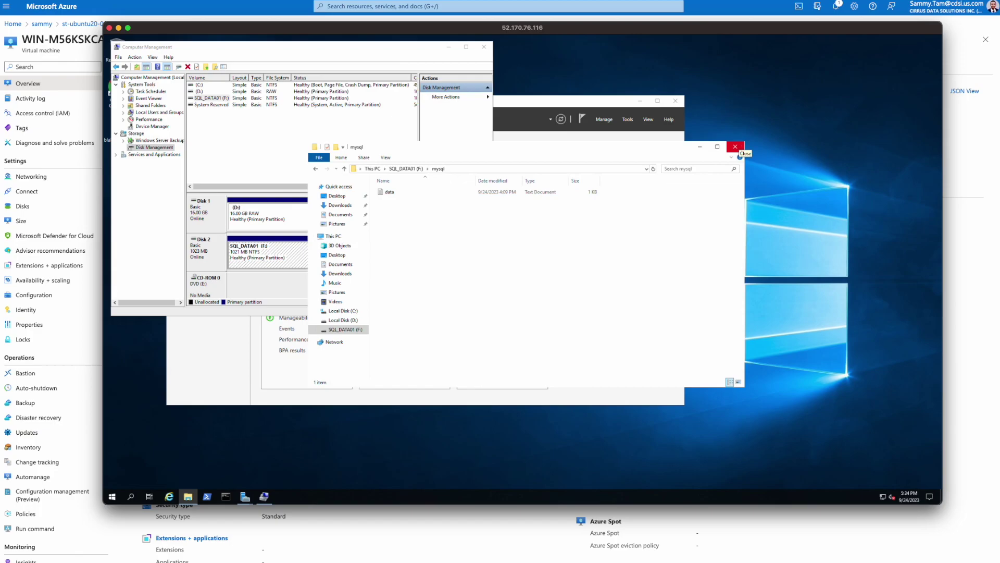
left_click(735, 147)
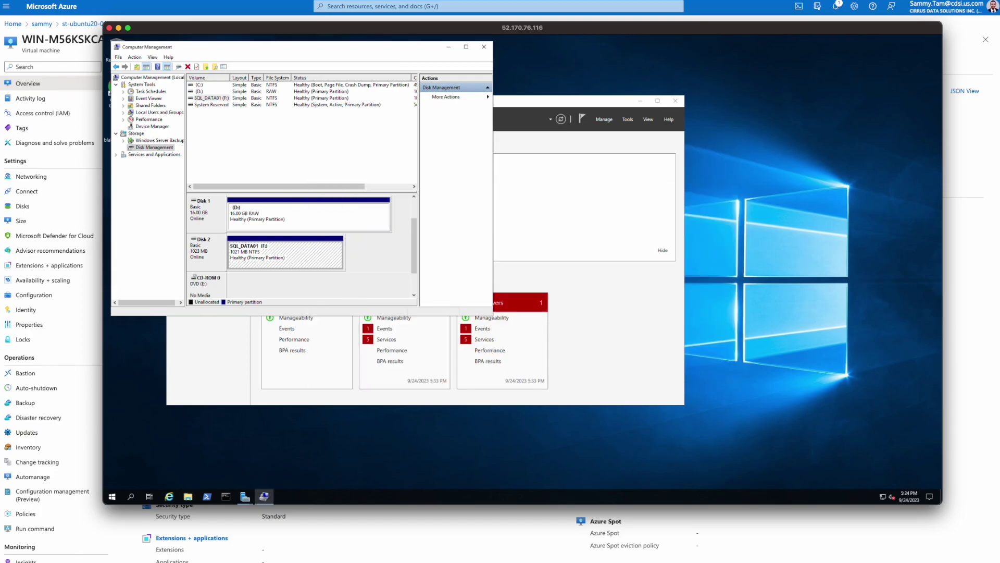
scroll(300, 245, "up", 1)
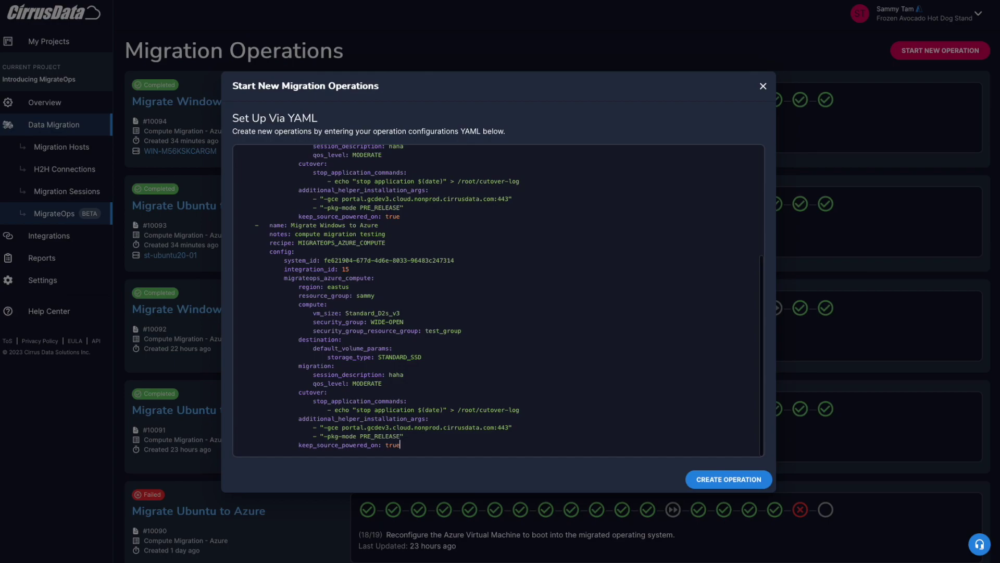
Review the Ubuntu and Windows migration definitions in the new operation's YAML, close the setup without creating it, and look over the operations list
scroll(498, 300, "up", 6)
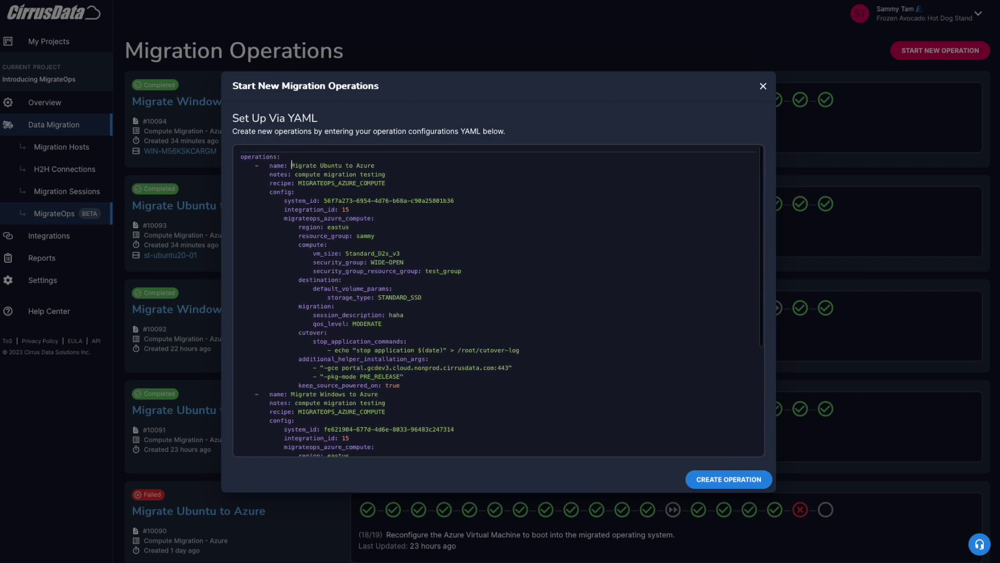
left_click_drag(291, 165, 386, 183)
left_click_drag(291, 394, 378, 394)
left_click(378, 394)
scroll(265, 156, "down", 6)
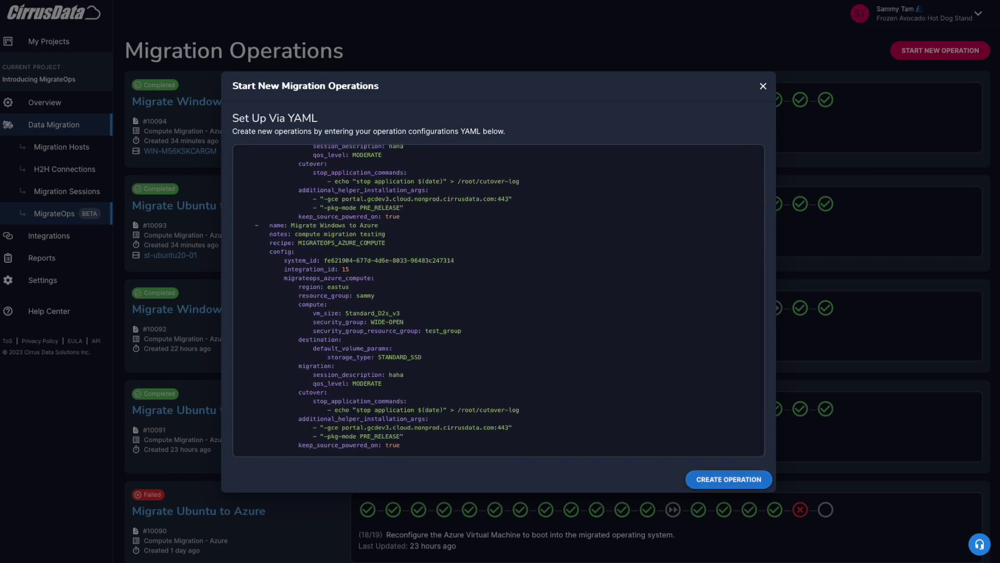
left_click(764, 86)
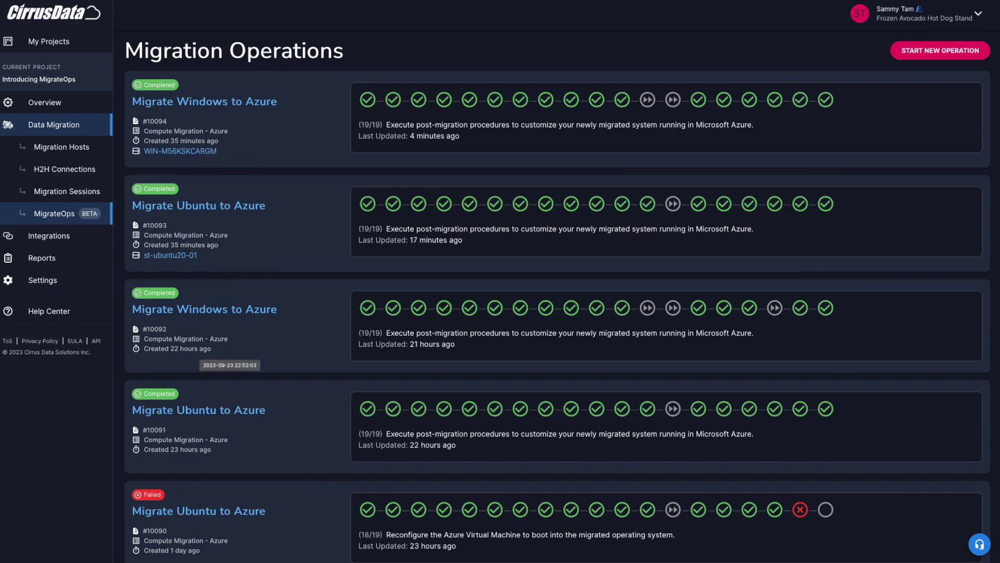
scroll(558, 295, "down", 1)
scroll(558, 296, "up", 1)
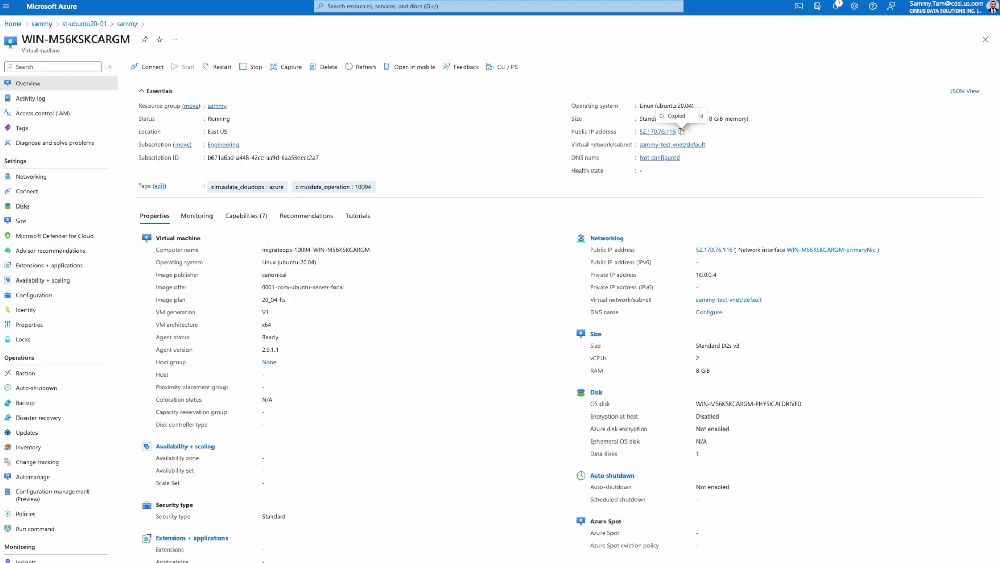
Return to the Azure resource group's overview, and revisit the Windows remote desktop session and the Ubuntu terminal's df and /mnt listings
left_click(84, 24)
left_click(41, 23)
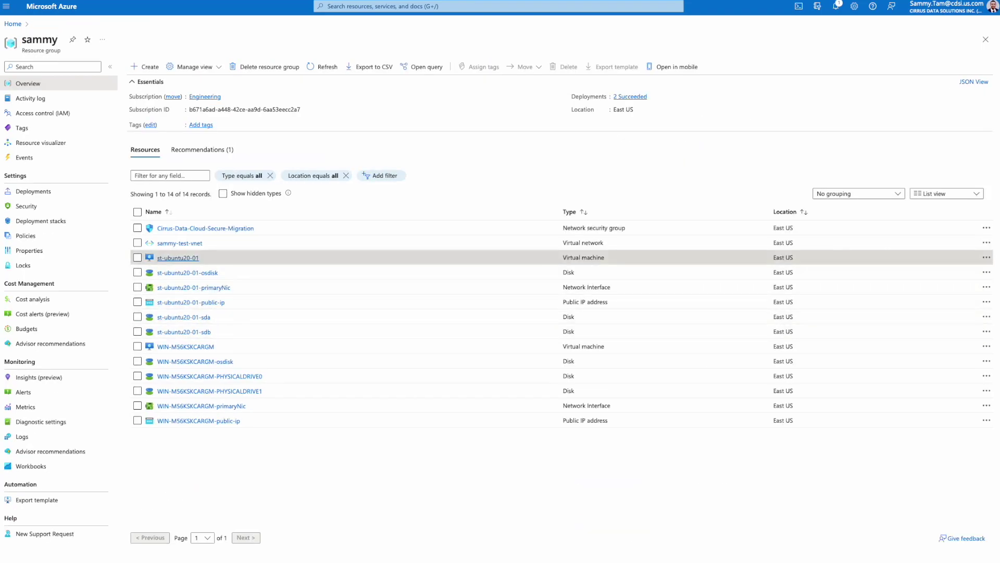
mouse_move(909, 560)
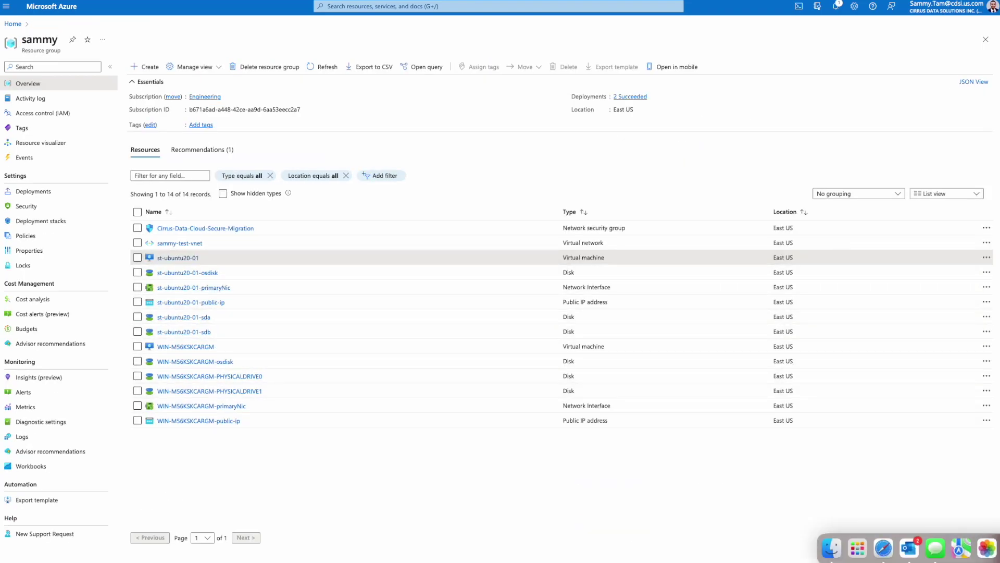
key("super+Tab")
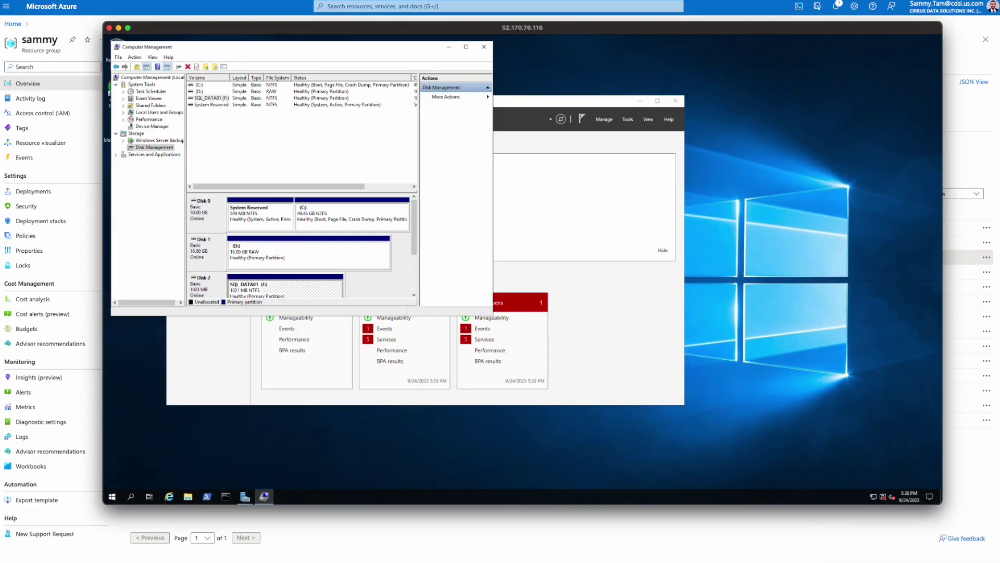
key("super+Tab")
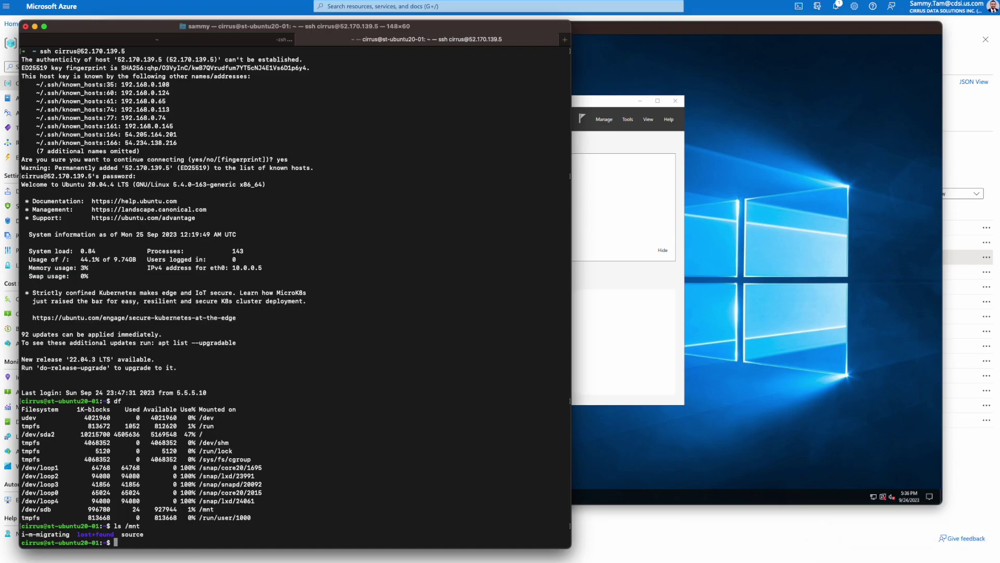
left_click_drag(144, 534, 21, 392)
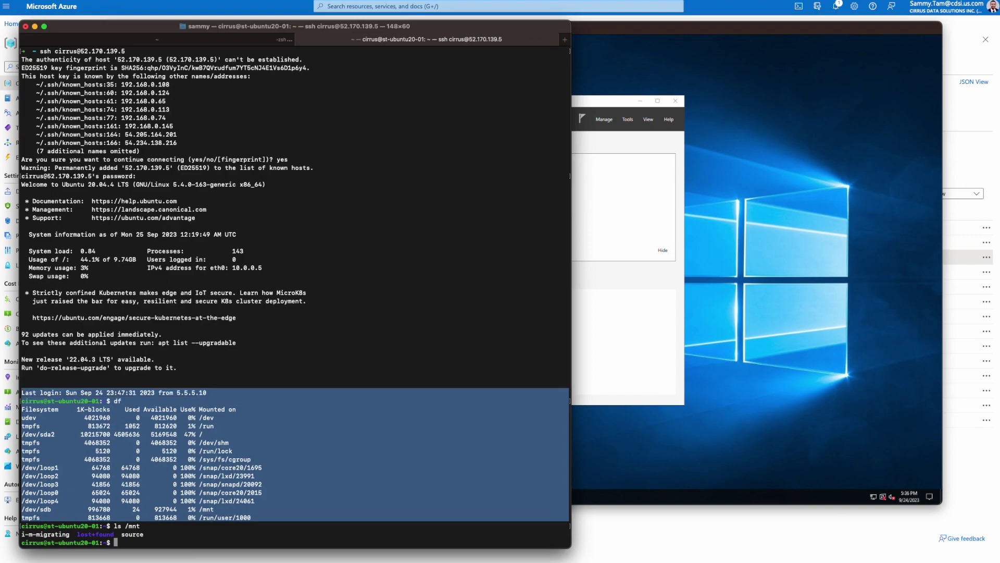
left_click(21, 392)
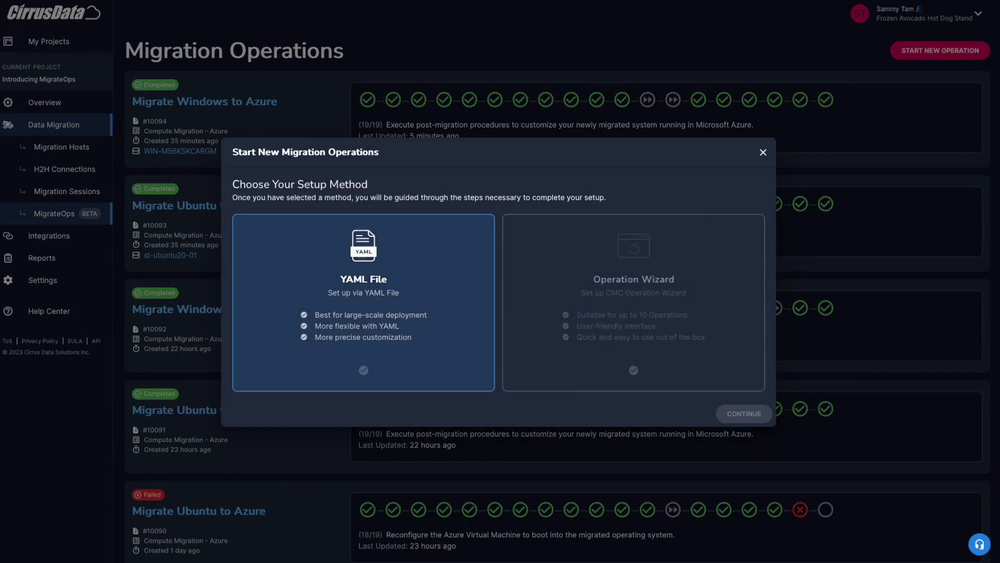
Choose the YAML File method for a new migration operation, paste the Ubuntu and Windows configuration, and close the setup without creating it
left_click(364, 303)
left_click(745, 413)
key("ctrl+v")
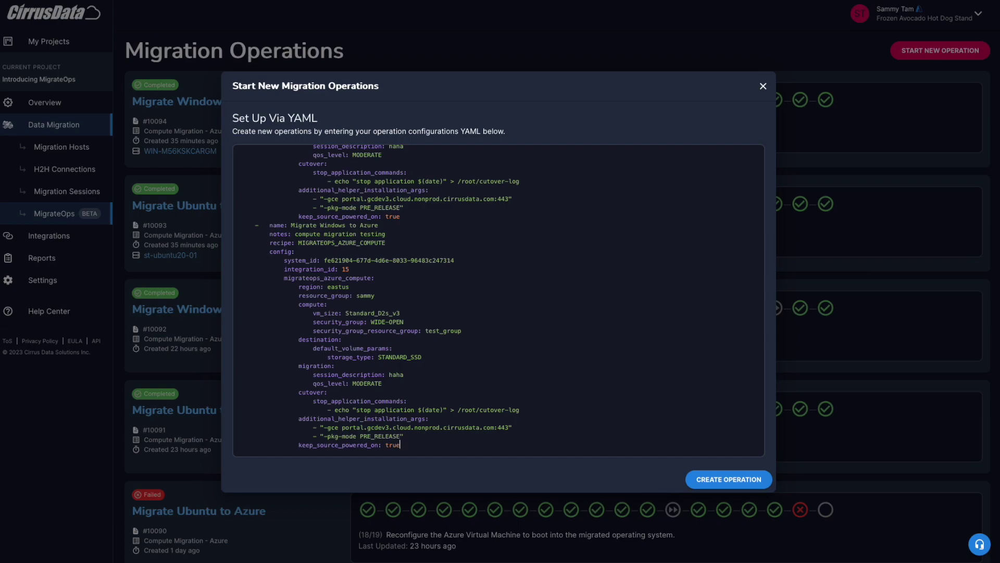
left_click(763, 86)
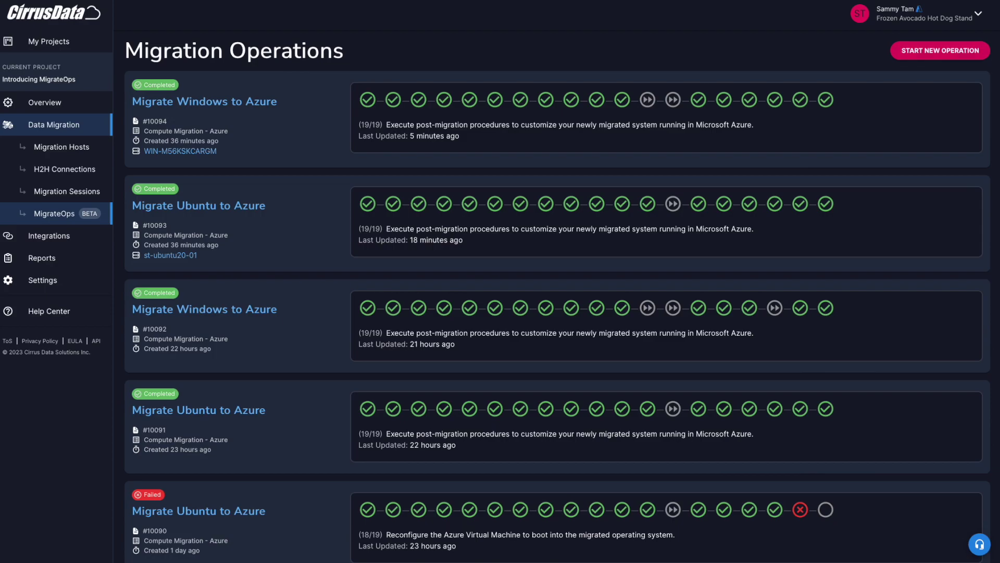
Open the setup for a new migration operation again and select the YAML File method
left_click(941, 50)
left_click(356, 292)
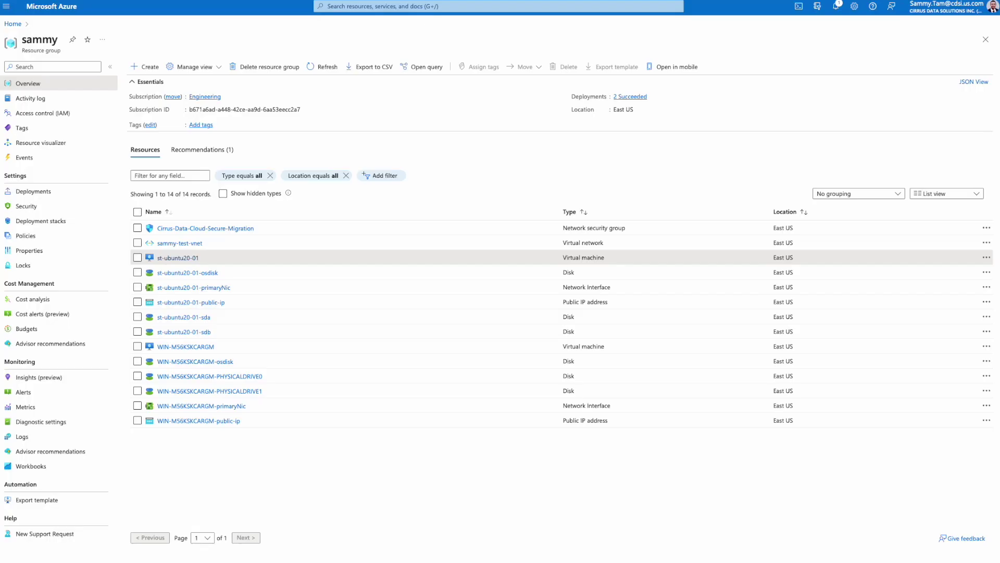